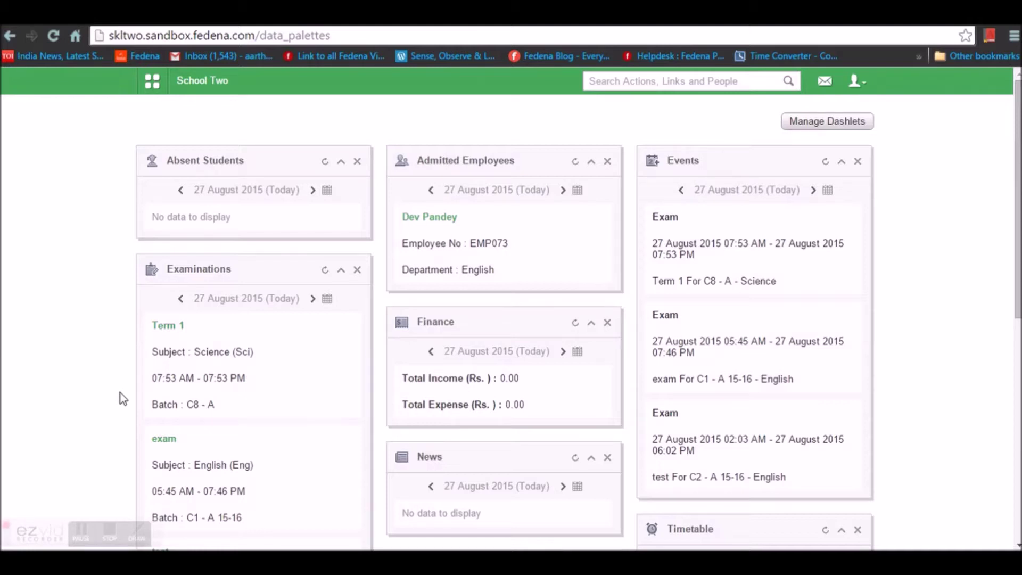
Step: Open the management page for class timing sets in the Timetable module
left_click(151, 80)
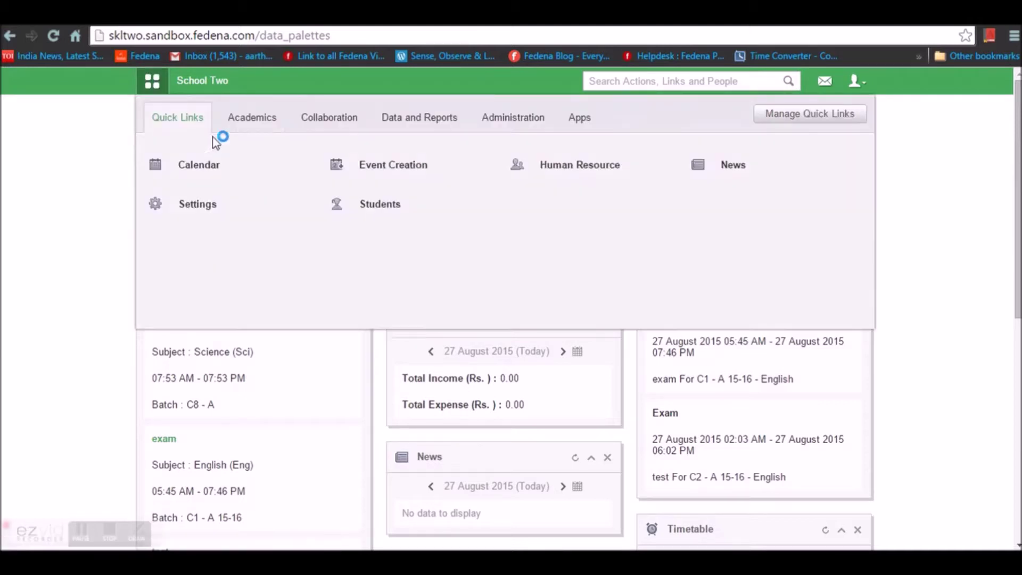
left_click(243, 127)
left_click(567, 252)
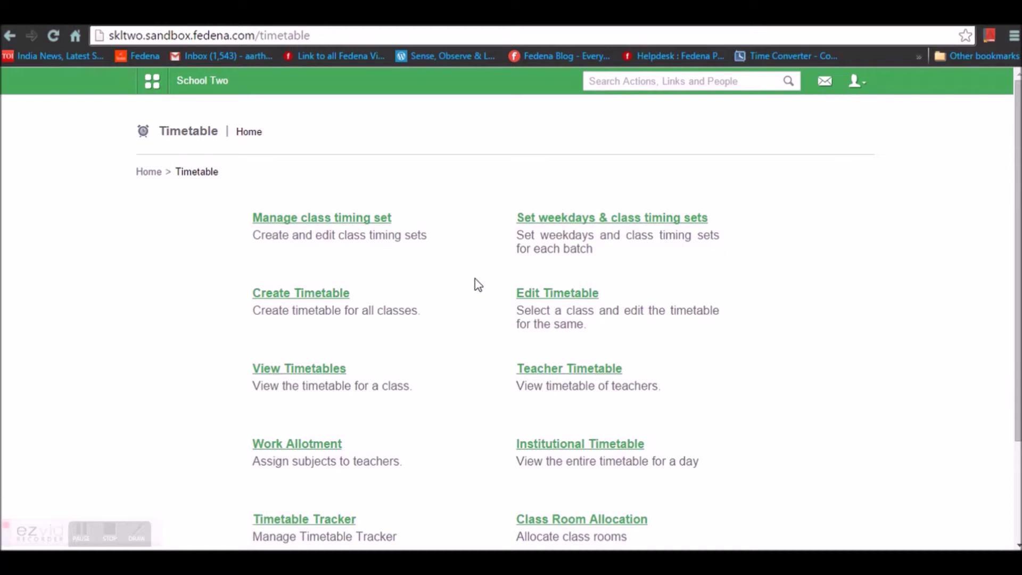
left_click(347, 219)
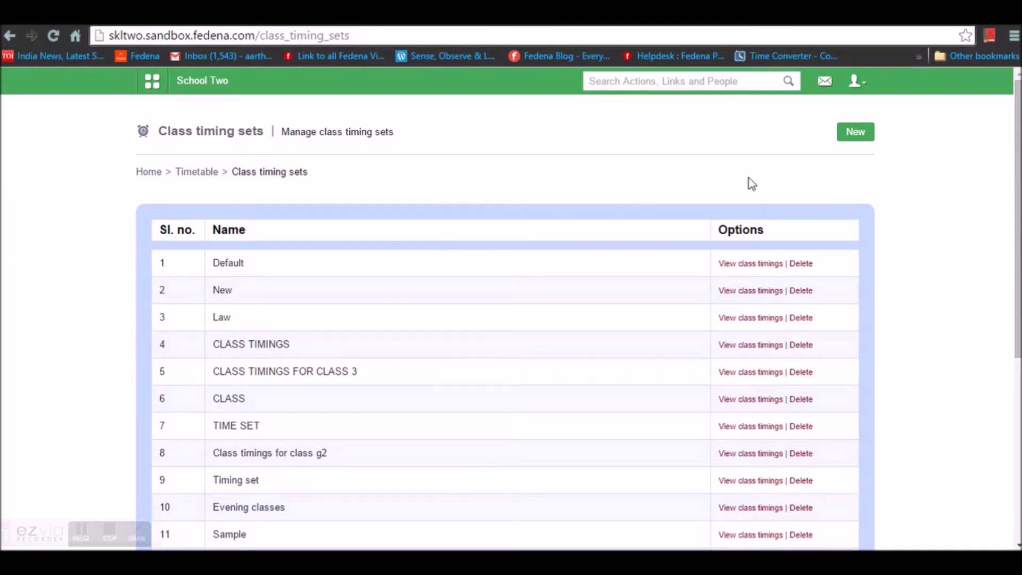
Step: Create a new class timing set named "Class timing _class1"
left_click(857, 137)
left_click(424, 226)
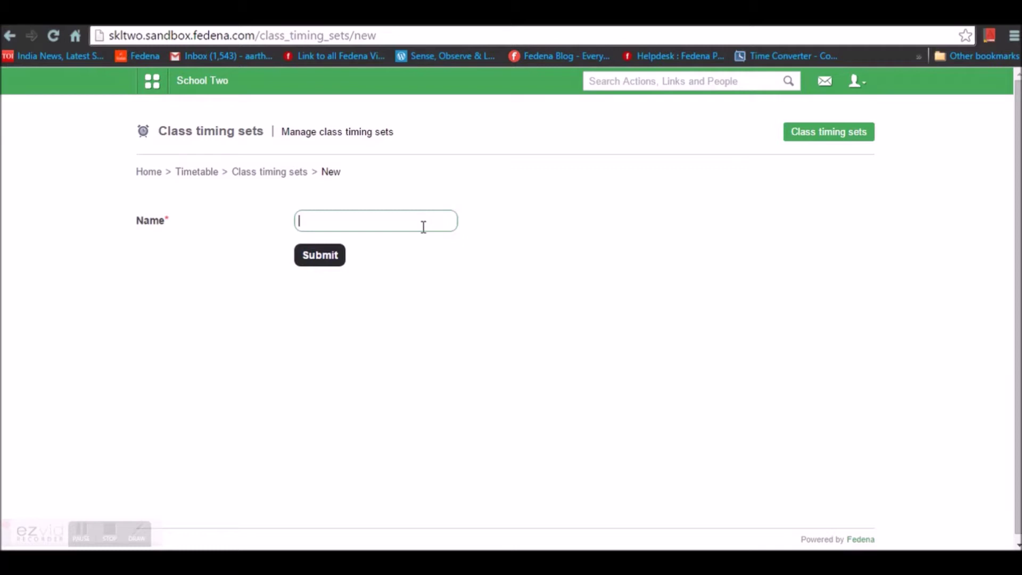
type("C")
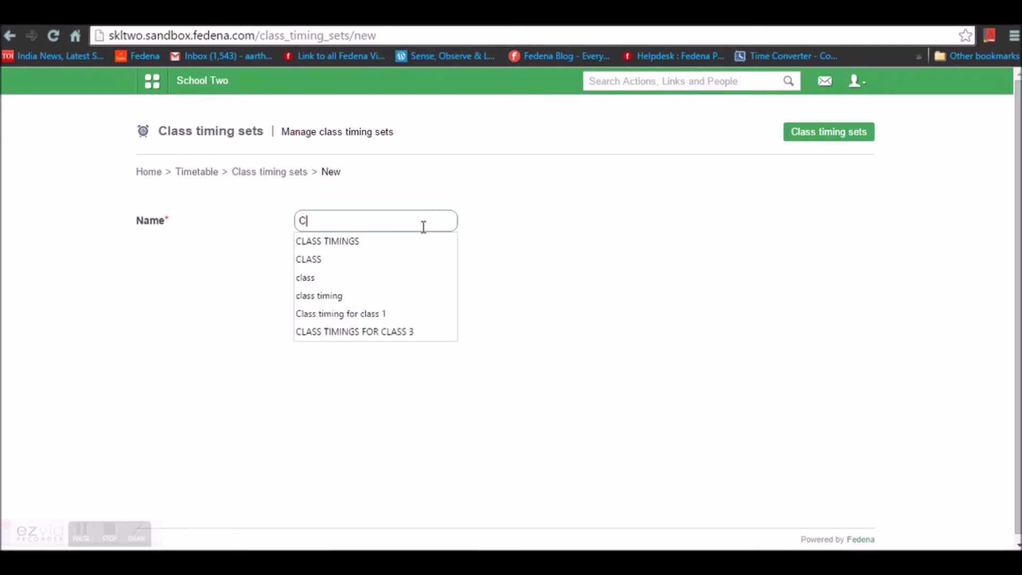
type("lass ")
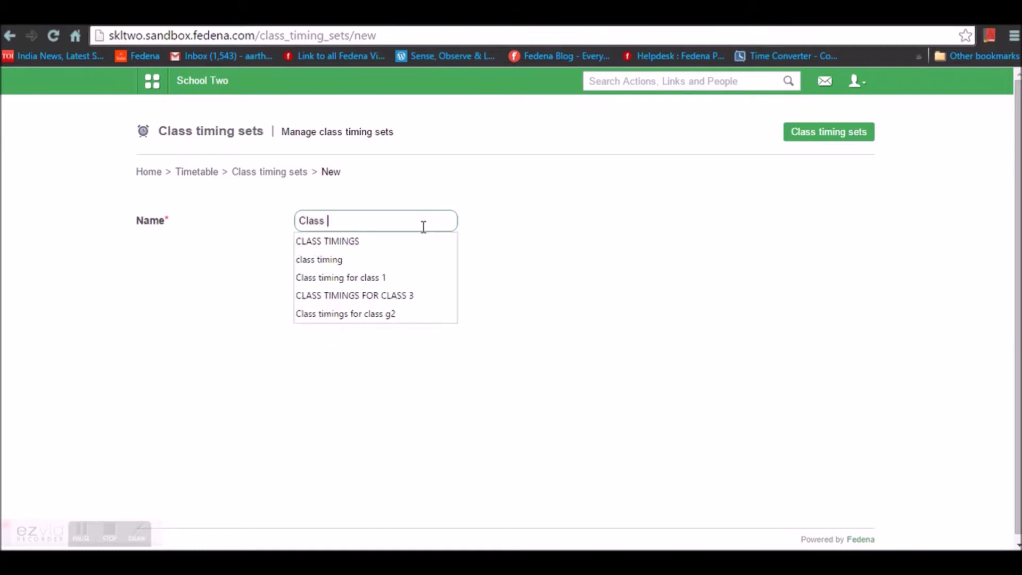
type("timing ")
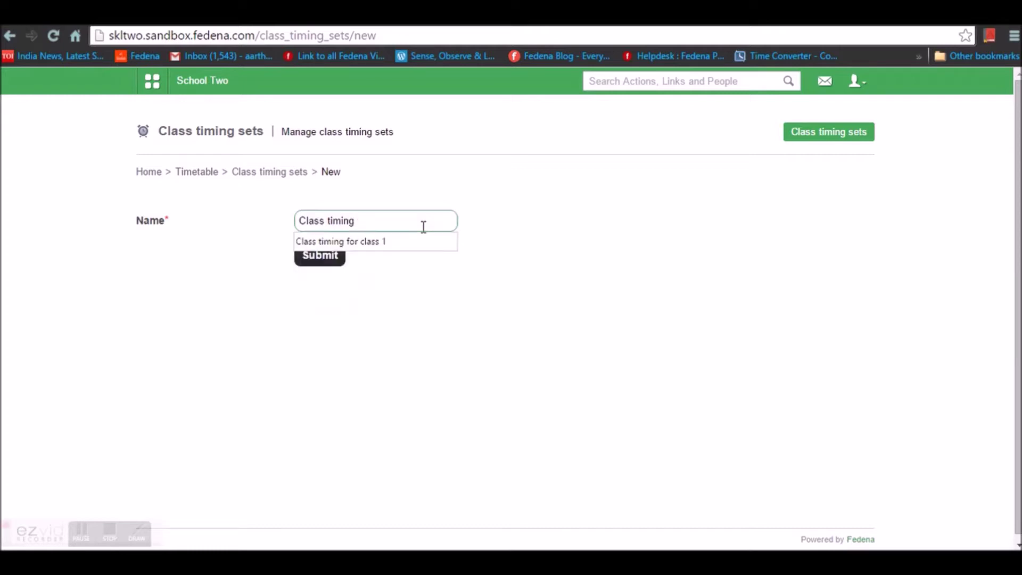
type("_class1")
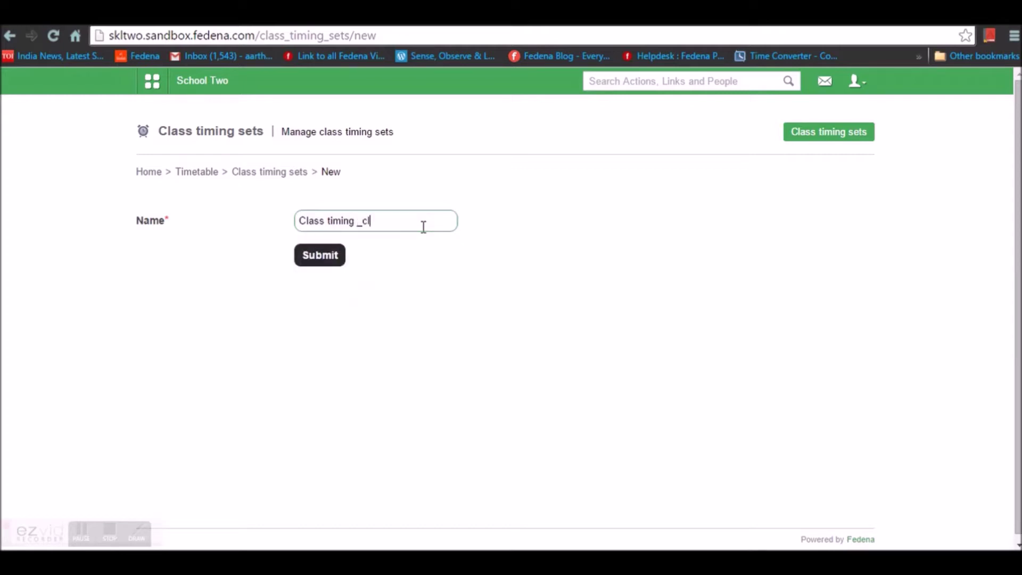
left_click(337, 265)
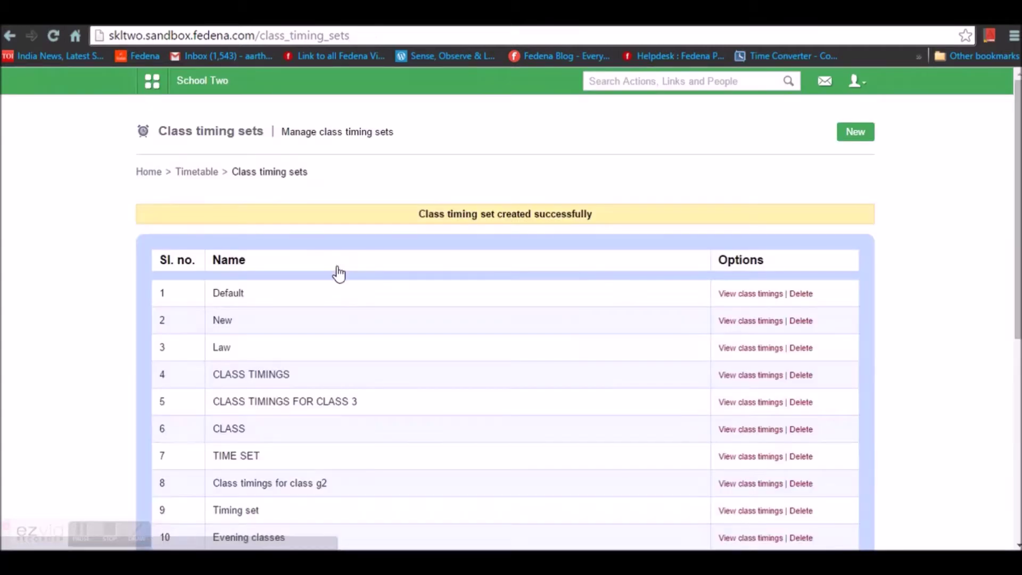
Step: View the class timings of the "Class timing _class1" set and begin a new timing named "Period 1"
scroll(350, 266, "down", 7)
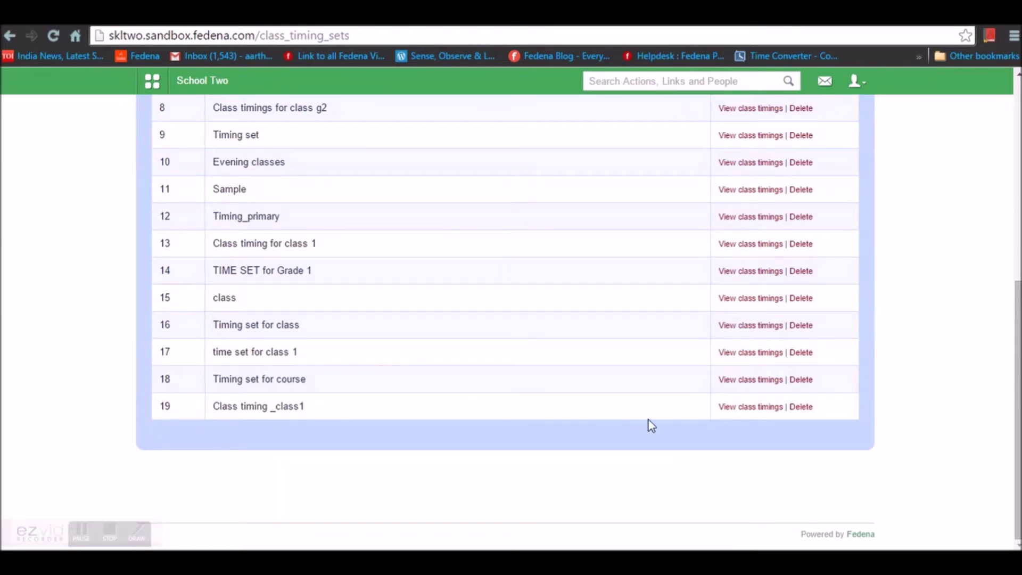
left_click(762, 408)
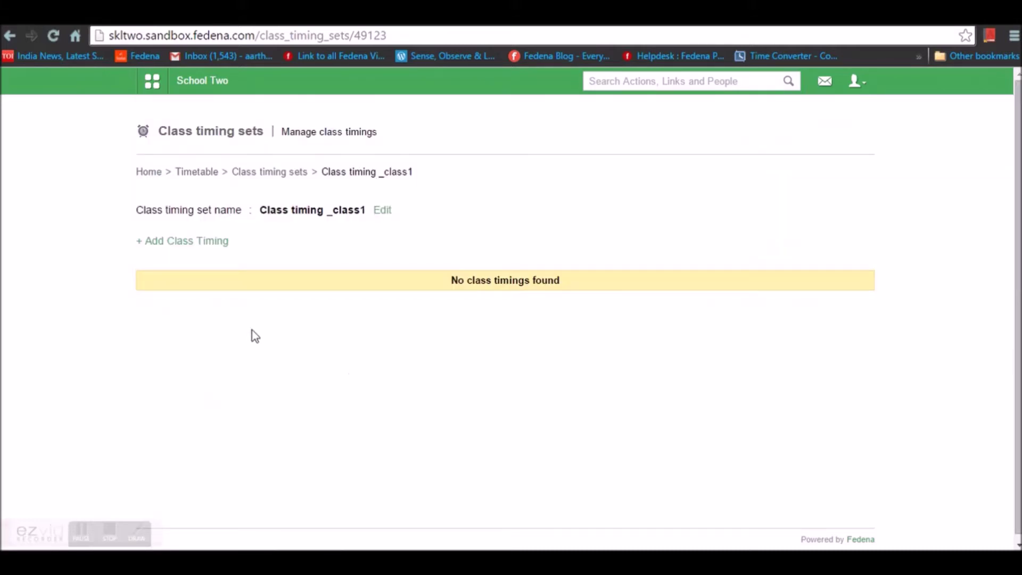
left_click(196, 242)
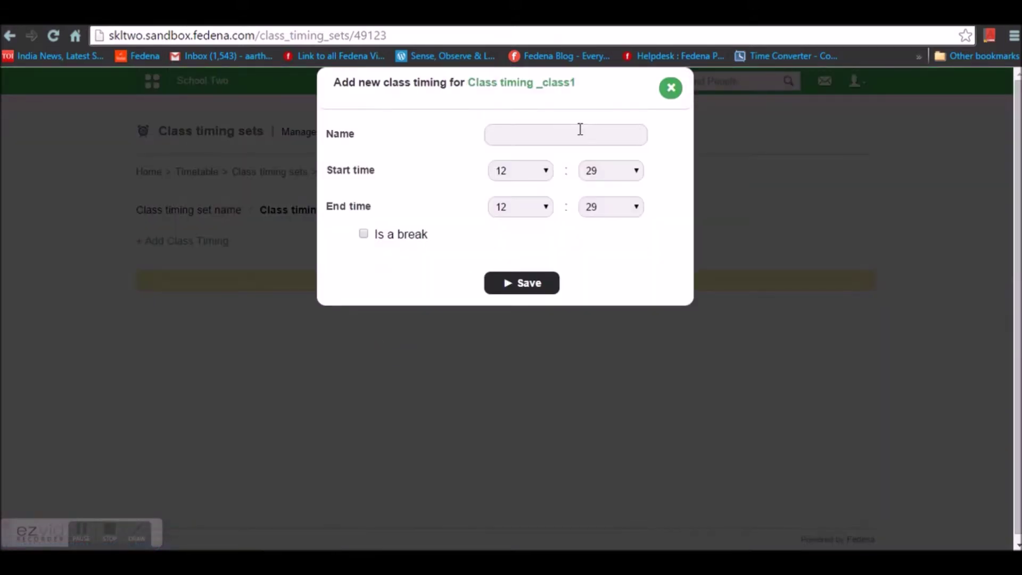
left_click(580, 129)
type("Period 1")
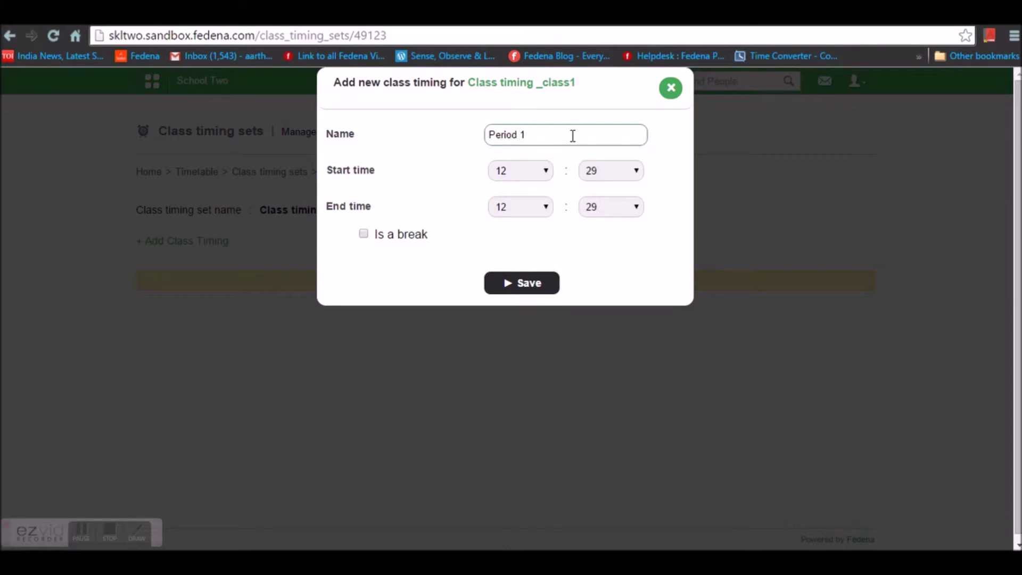
Step: Set the start time of Period 1 to 09:00
left_click(546, 171)
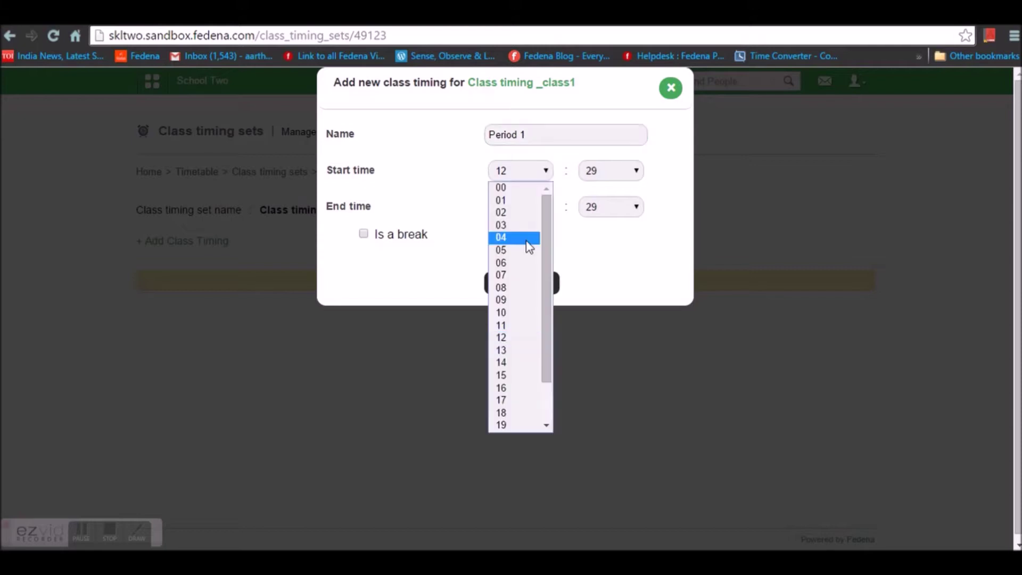
left_click(520, 300)
left_click(637, 172)
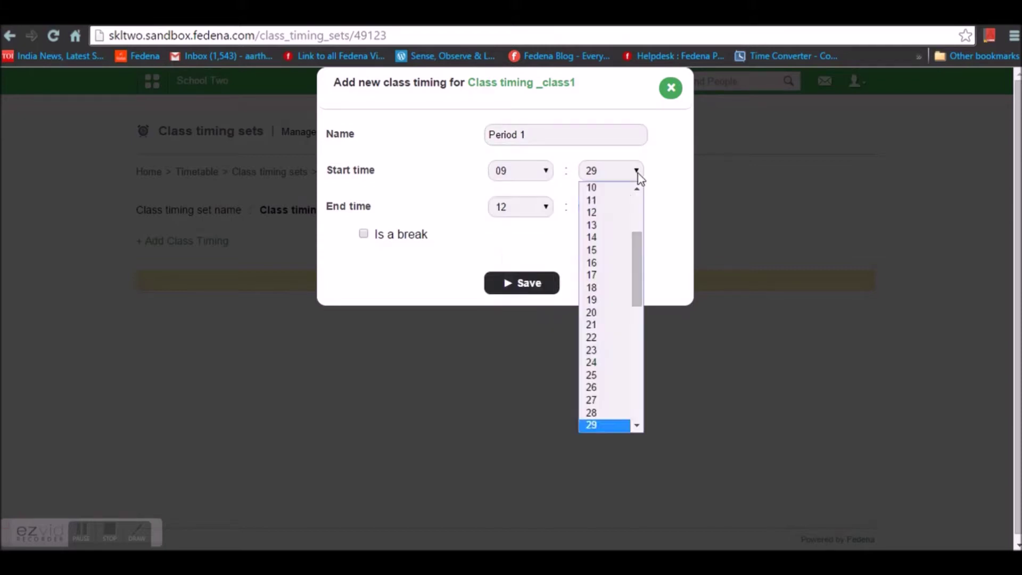
scroll(617, 203, "up", 4)
left_click(613, 190)
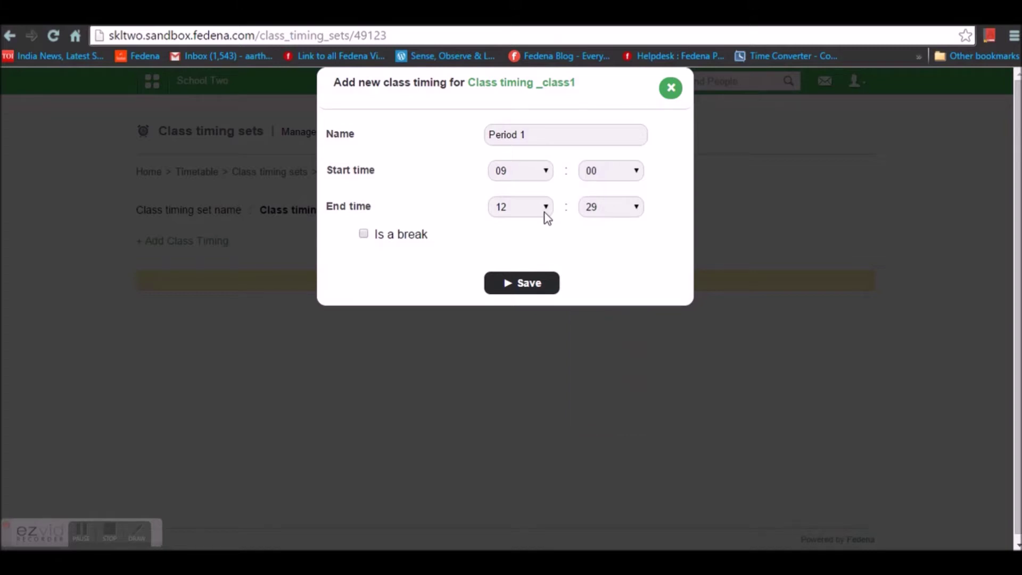
Step: Set the end time of Period 1 to 10:00 and save the class timing
left_click(545, 213)
left_click(511, 350)
left_click(634, 206)
scroll(607, 233, "up", 4)
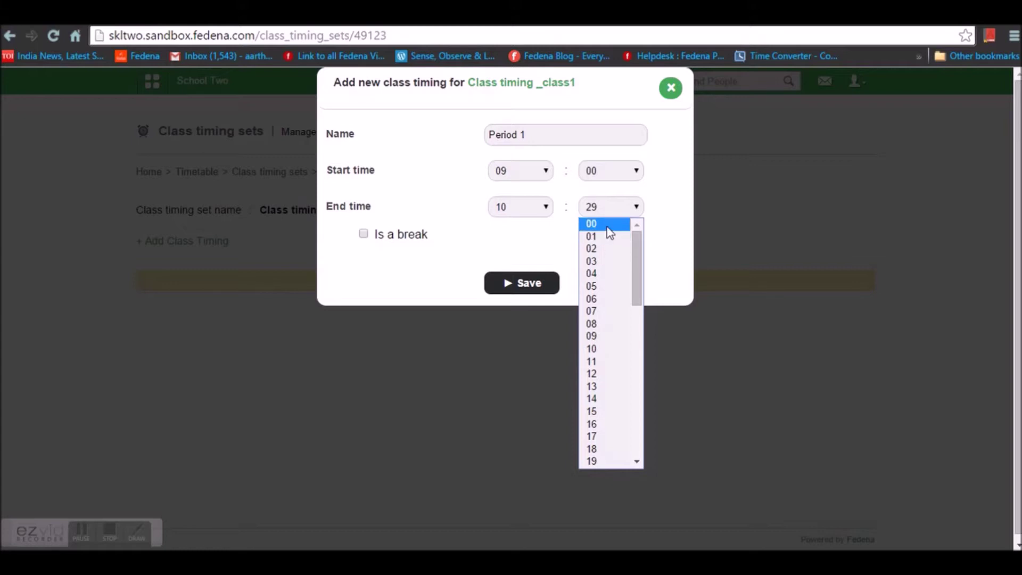
left_click(607, 224)
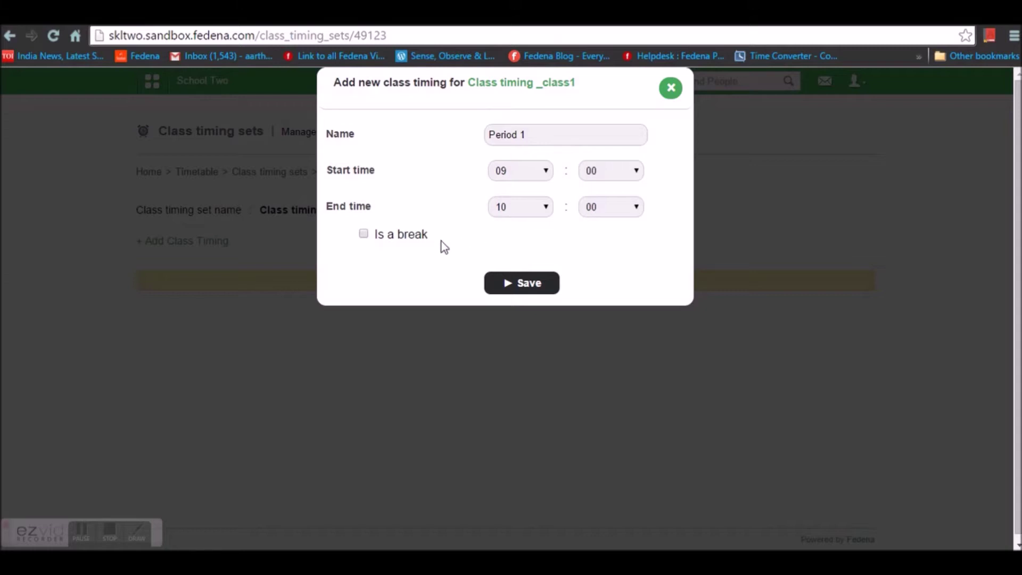
left_click(540, 292)
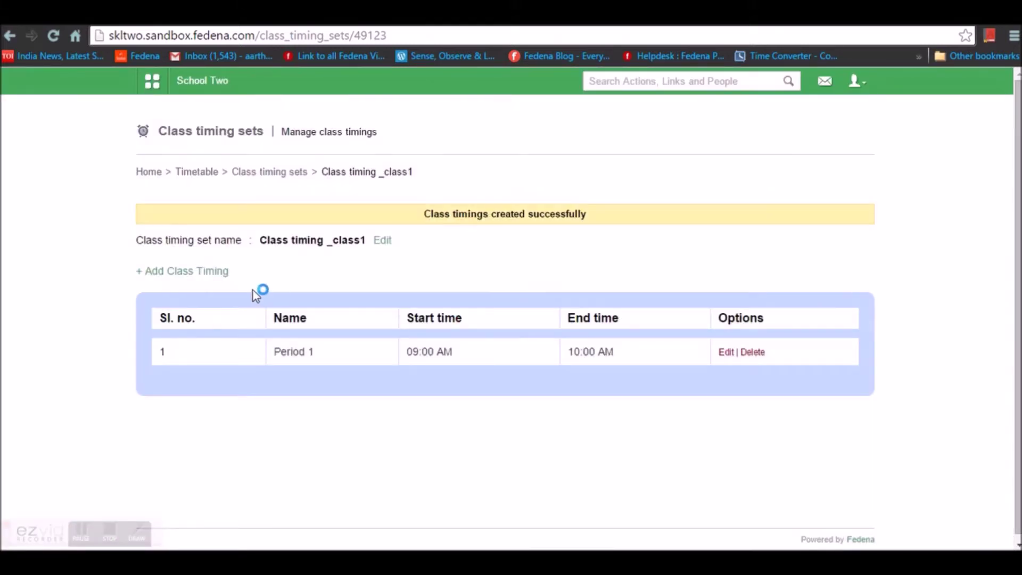
Step: Begin another class timing in the set, named "Period 2", with a start time of 10:00
left_click(217, 282)
left_click(507, 137)
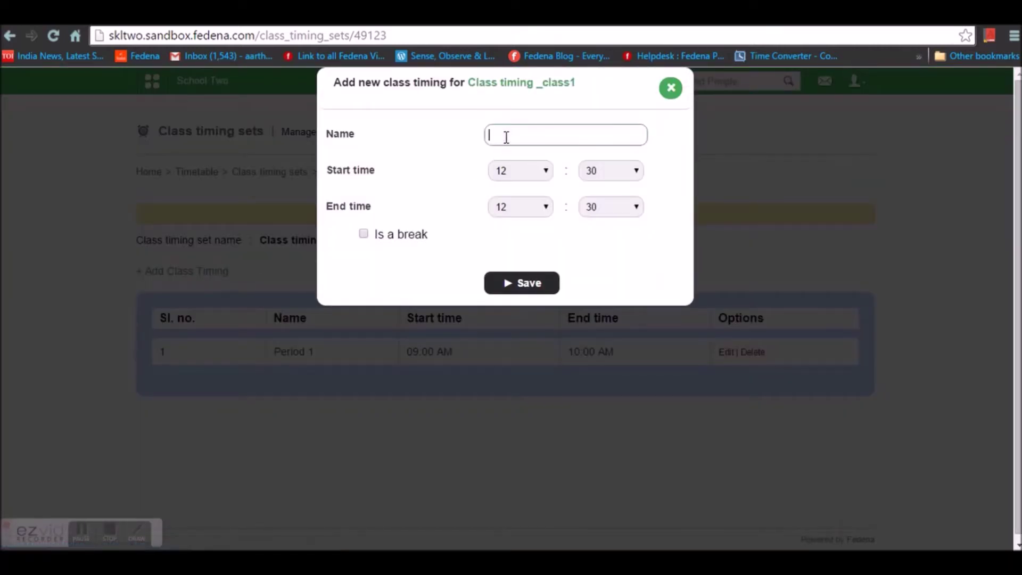
type("Period 2")
left_click(520, 170)
left_click(510, 314)
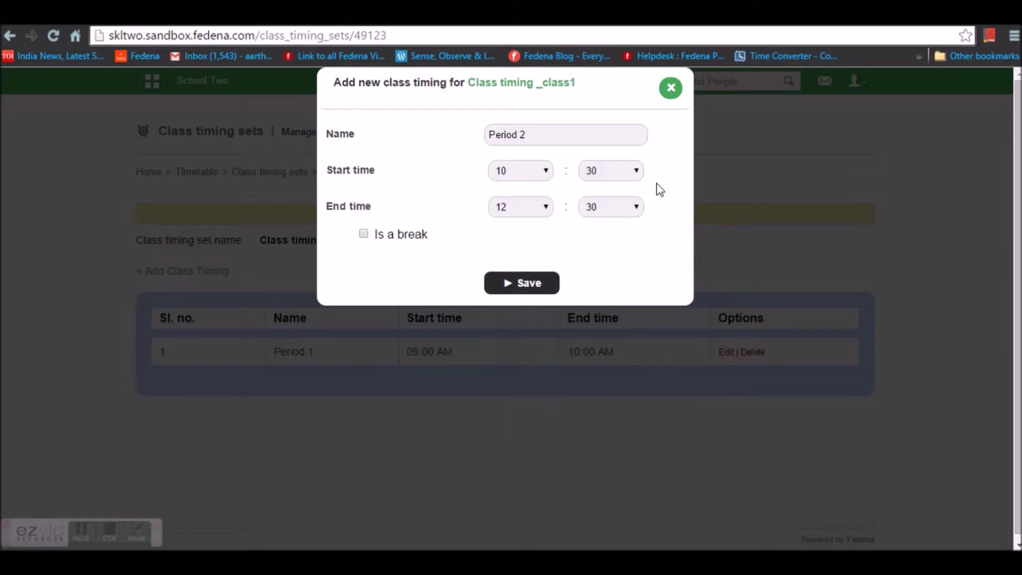
left_click(637, 171)
left_click(602, 187)
Step: Set the end time of Period 2 to 11:00 and save the class timing
left_click(546, 209)
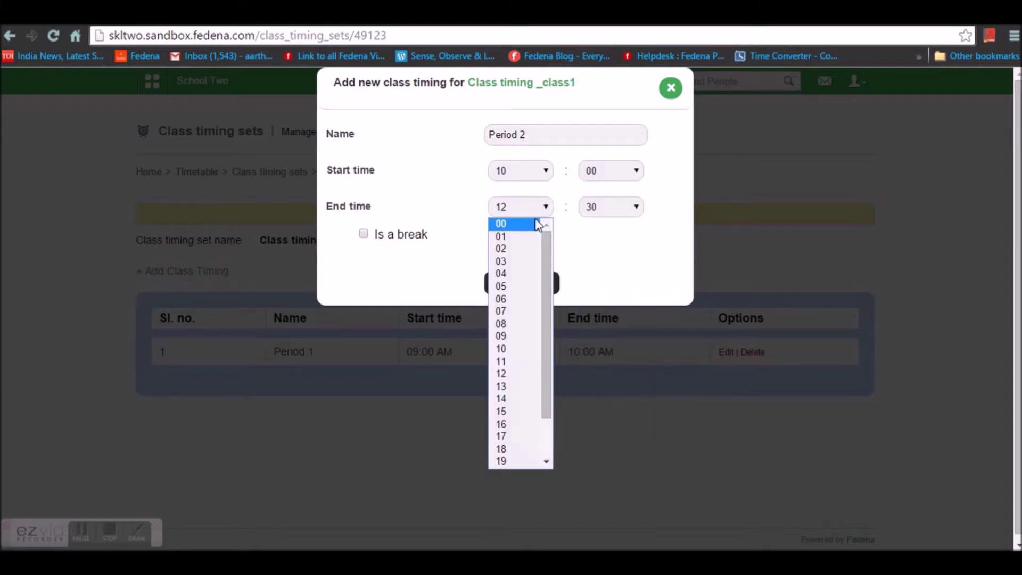
left_click(501, 362)
left_click(610, 212)
left_click(601, 224)
left_click(507, 288)
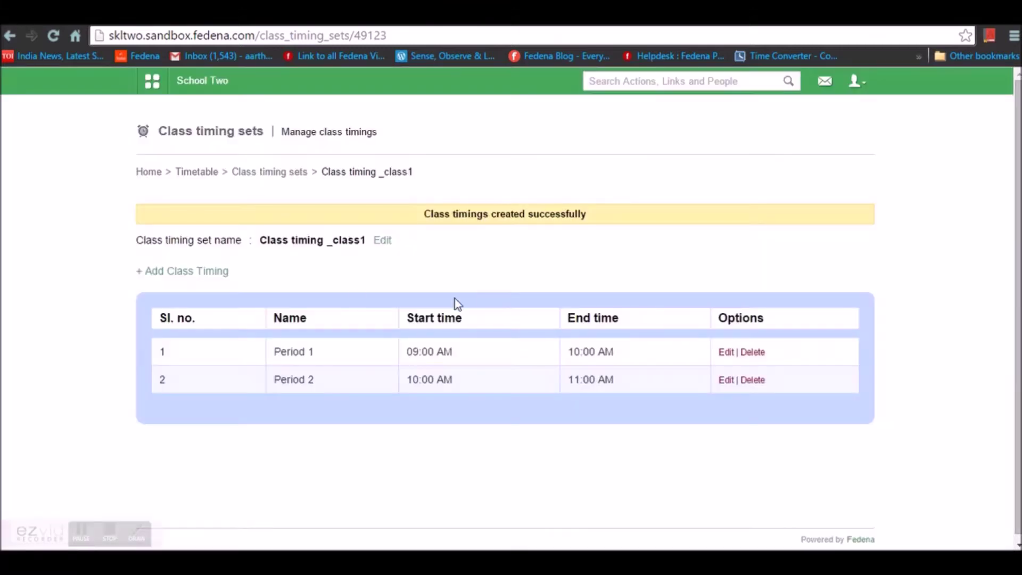
Step: Begin another class timing in the set, named "Break", with a start time of 11:00
left_click(180, 271)
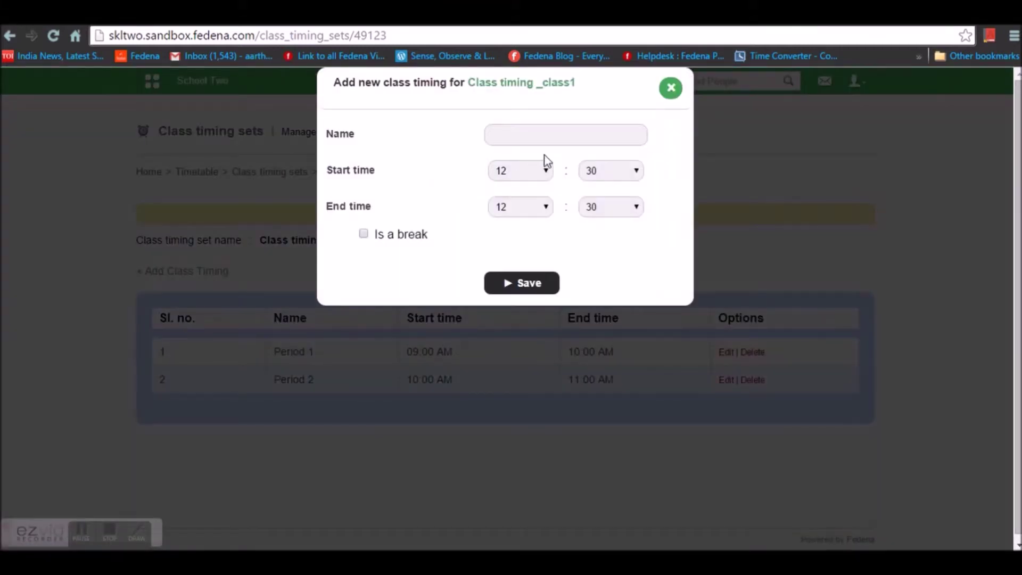
left_click(562, 138)
type("Br")
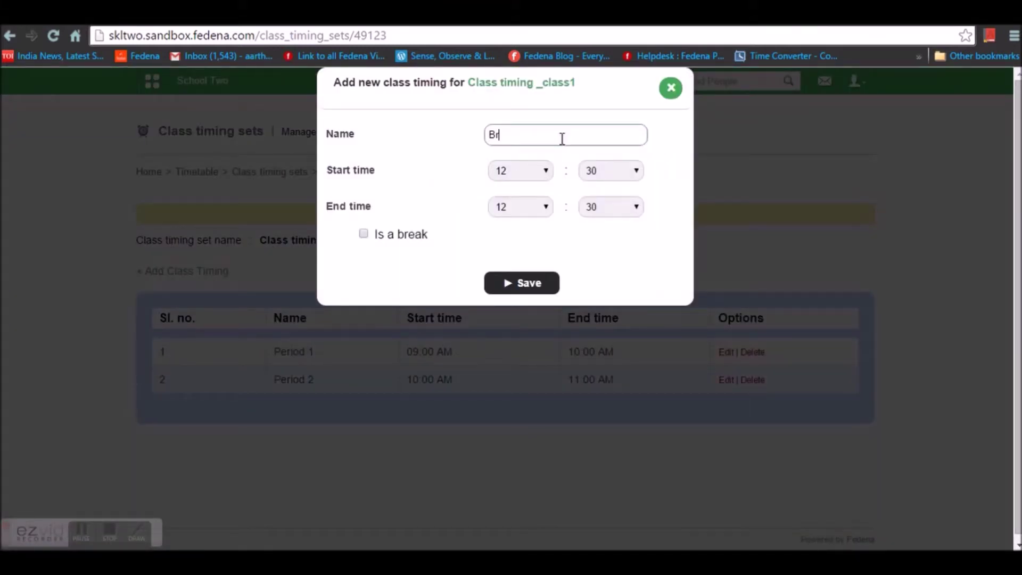
type("eak")
left_click(544, 172)
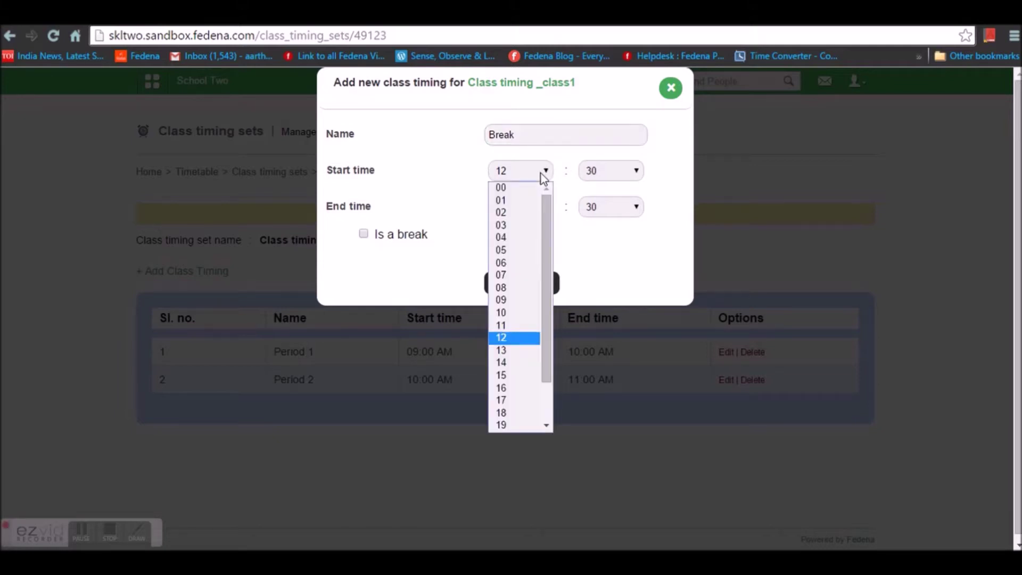
left_click(528, 329)
left_click(629, 175)
left_click(632, 177)
left_click(627, 177)
scroll(626, 189, "up", 4)
left_click(617, 189)
Step: Set the end time of the Break timing to 11:10, mark it as a break and save it
left_click(548, 207)
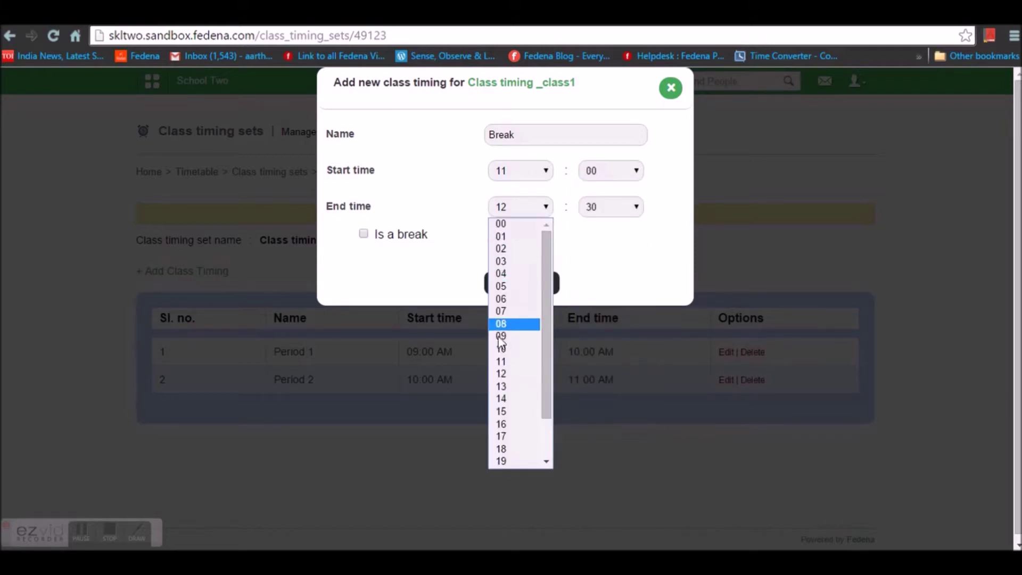
left_click(498, 363)
left_click(611, 212)
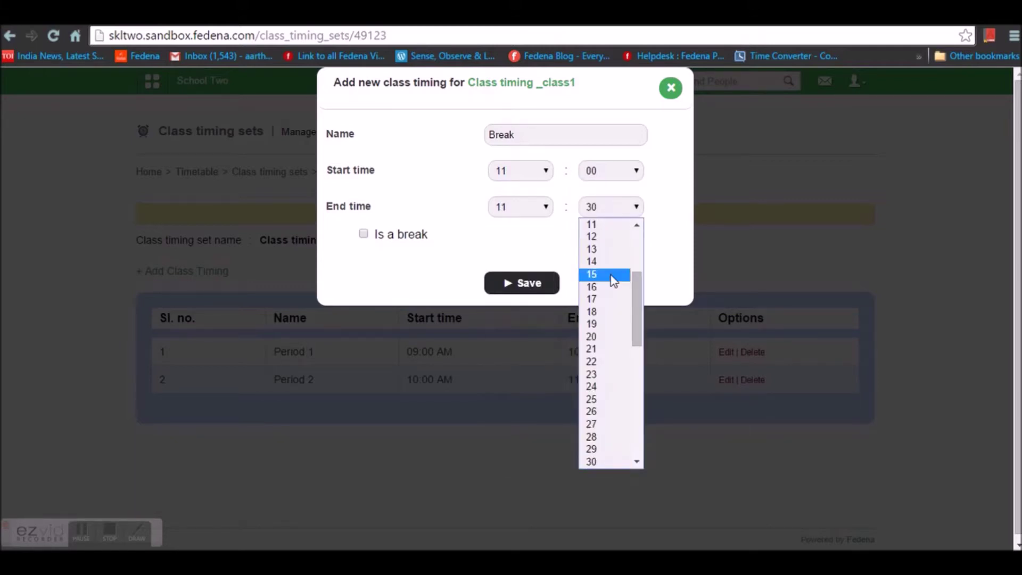
scroll(612, 284, "up", 4)
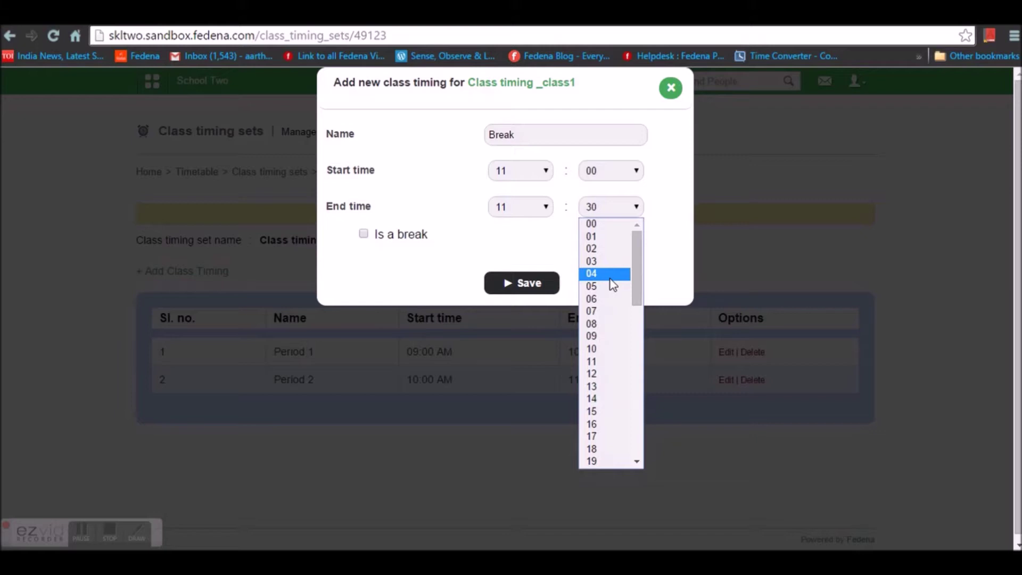
left_click(606, 349)
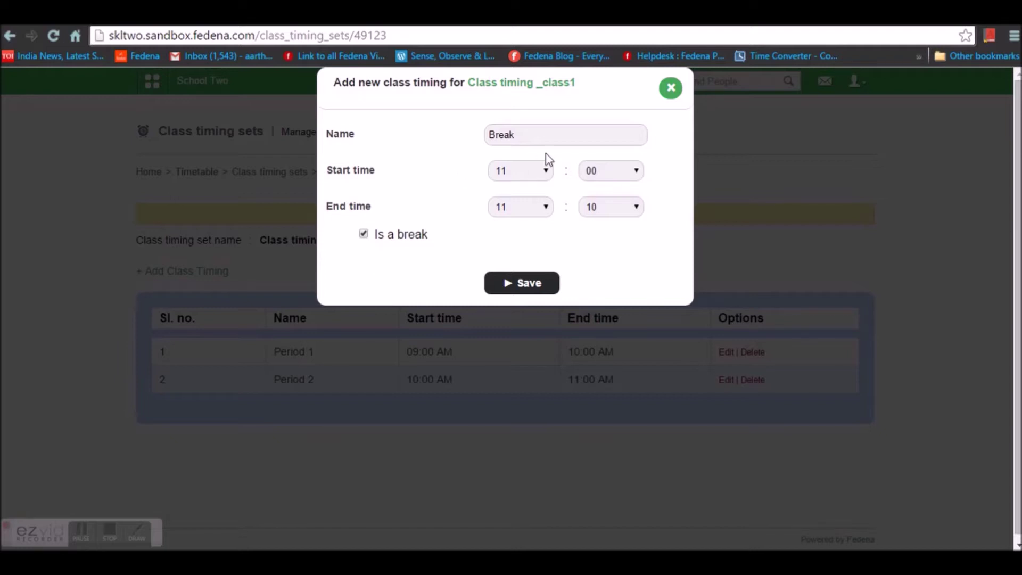
left_click(517, 287)
Step: Begin another class timing in the set, named "Period 3", with a start time of 11:10
left_click(224, 270)
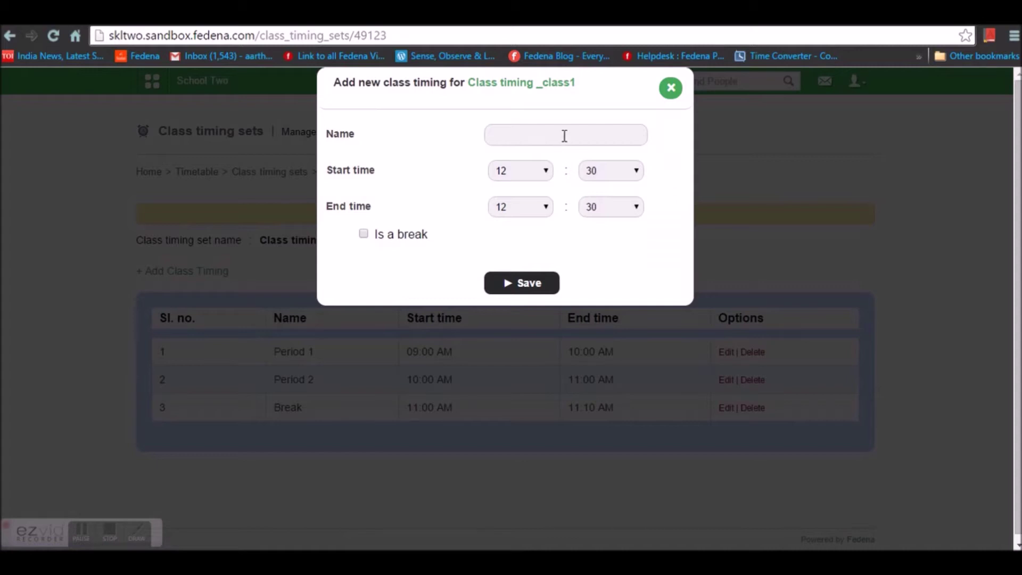
left_click(565, 135)
type("Period 3")
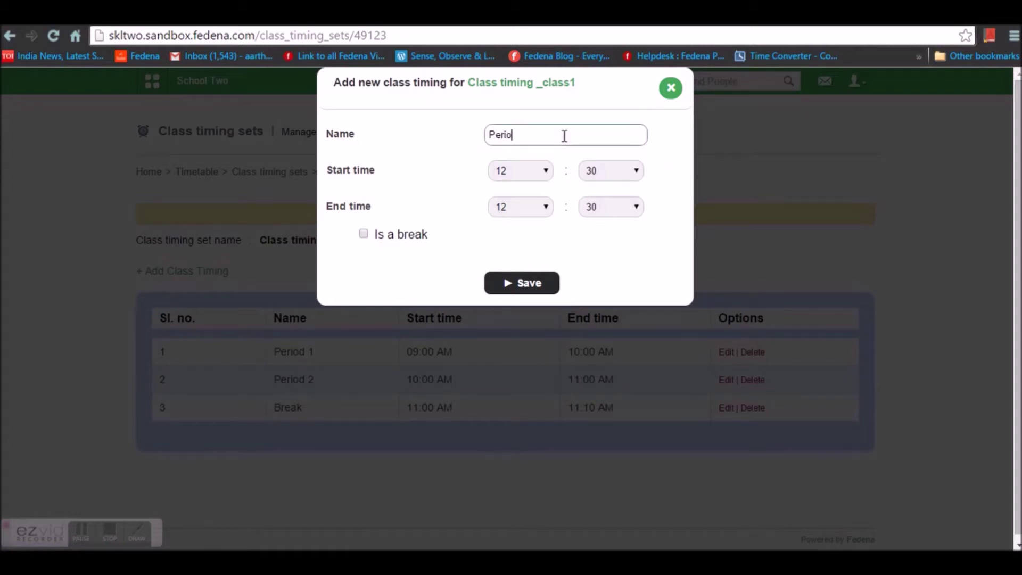
left_click(547, 173)
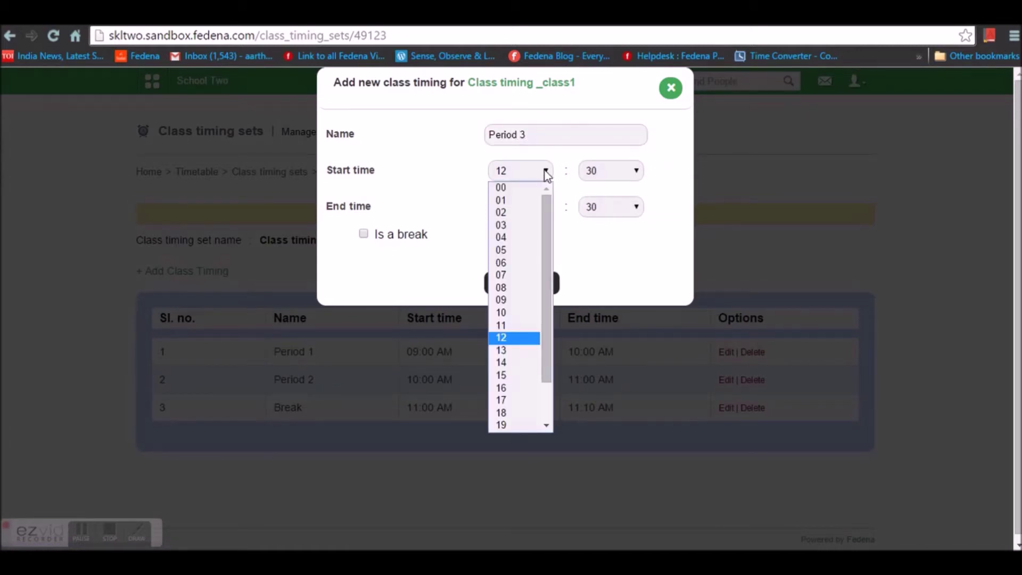
left_click(512, 327)
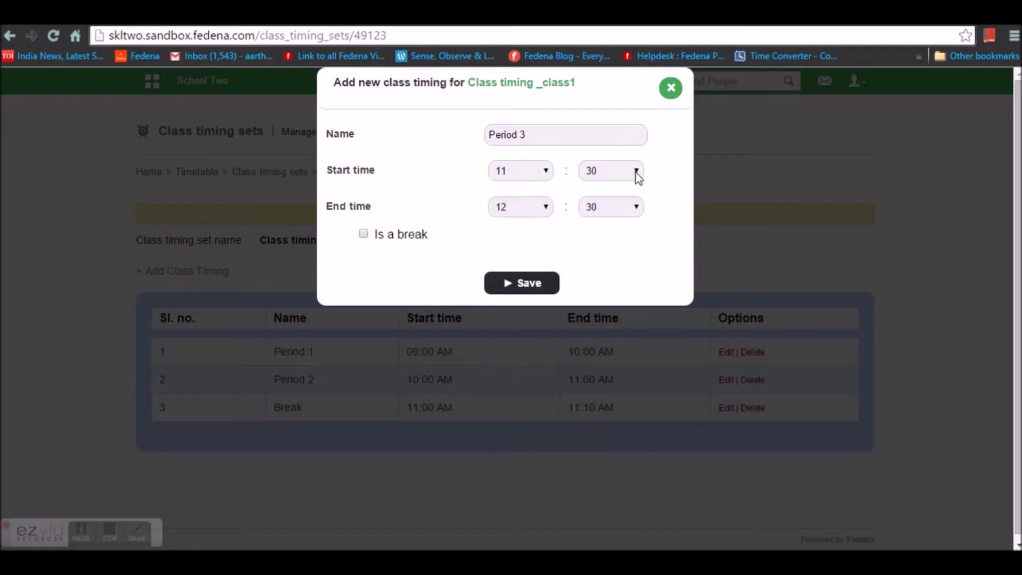
left_click(636, 172)
scroll(617, 279, "up", 3)
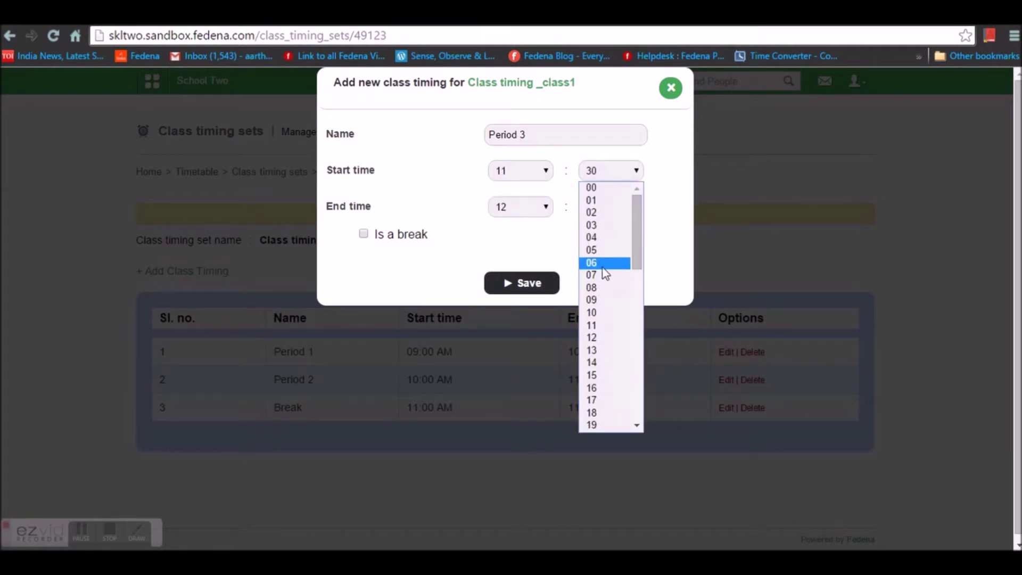
left_click(608, 313)
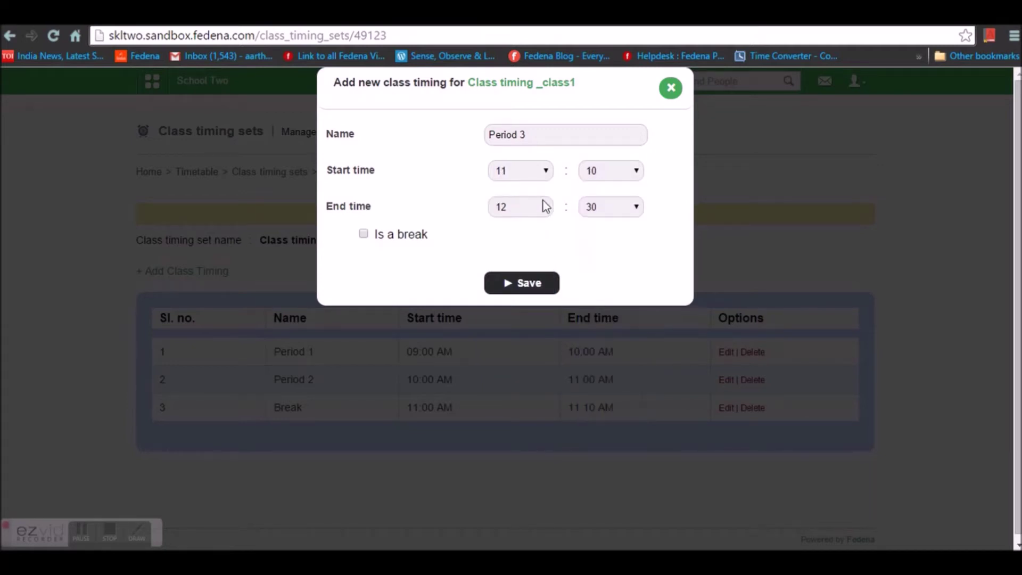
Step: Set the end time of Period 3 to 12:00 and save the class timing
left_click(602, 210)
left_click(592, 224)
left_click(530, 284)
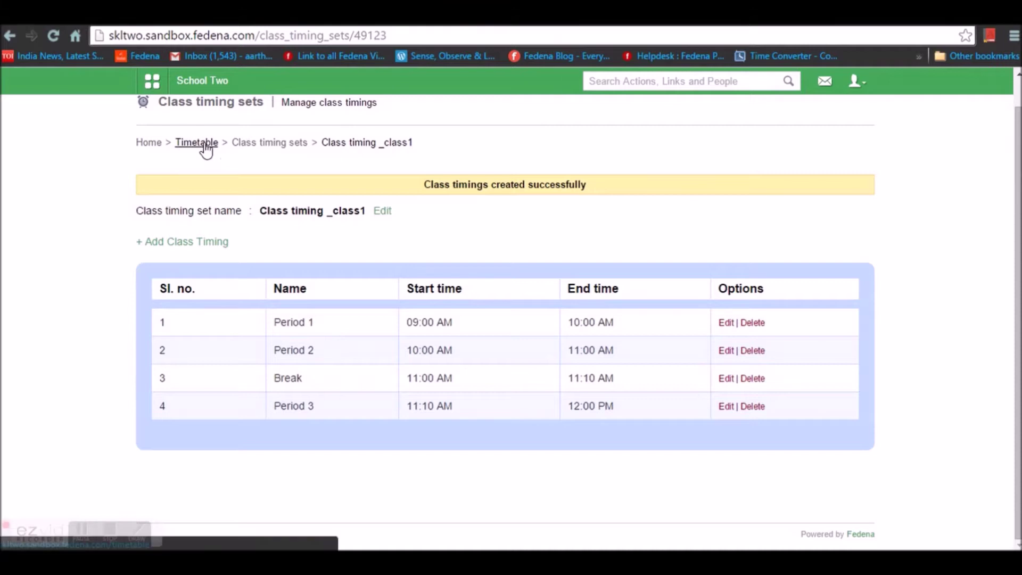
Step: In the weekday and class timing settings for Class 1, batch C1 - A 15-16, assign the set "Class timing _class1" to Monday
left_click(205, 143)
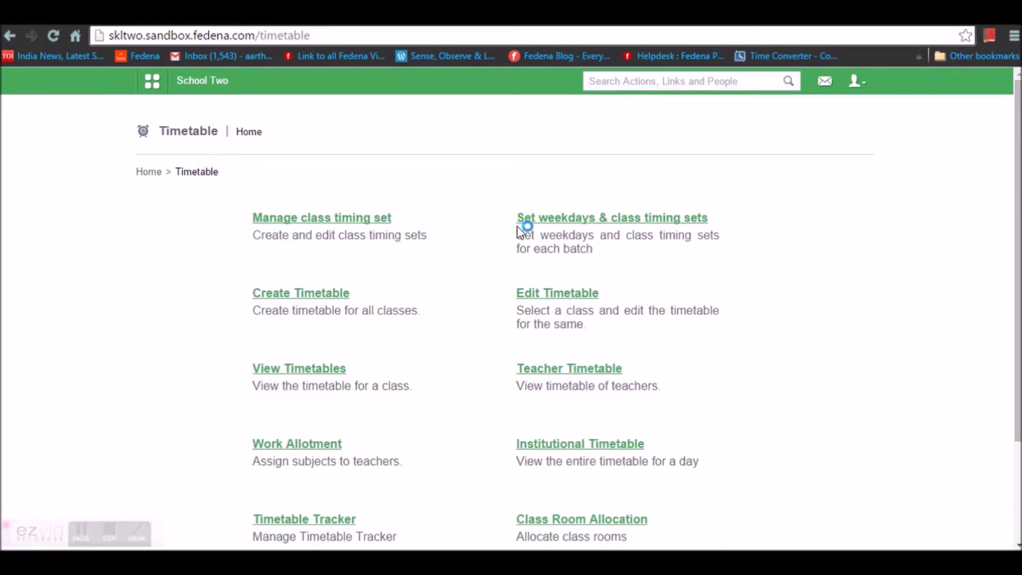
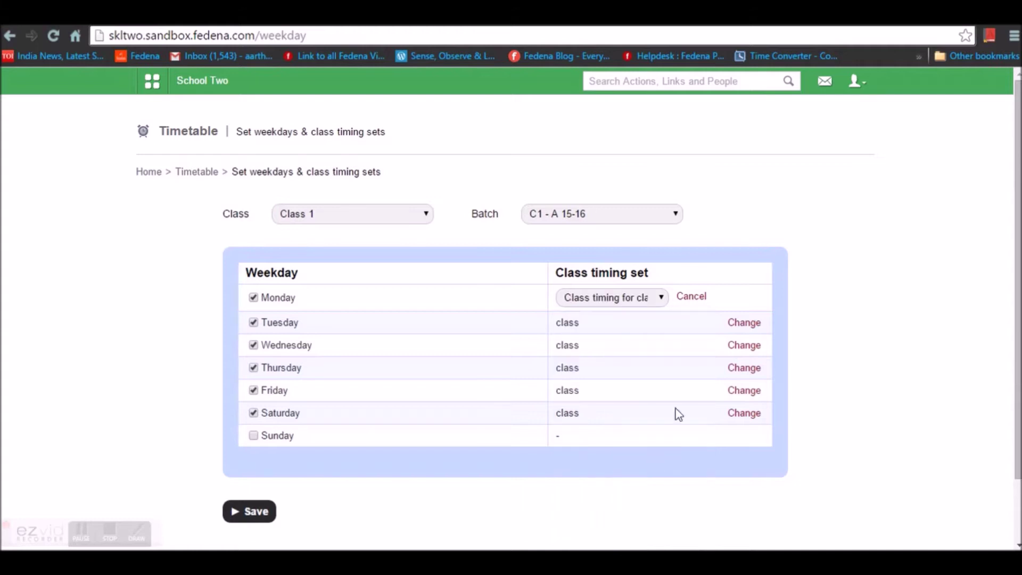
left_click(657, 296)
left_click(636, 544)
left_click(672, 296)
left_click(647, 537)
Step: Change the class timing set of Tuesday and Wednesday to "Class timing _class1"
left_click(745, 322)
left_click(612, 324)
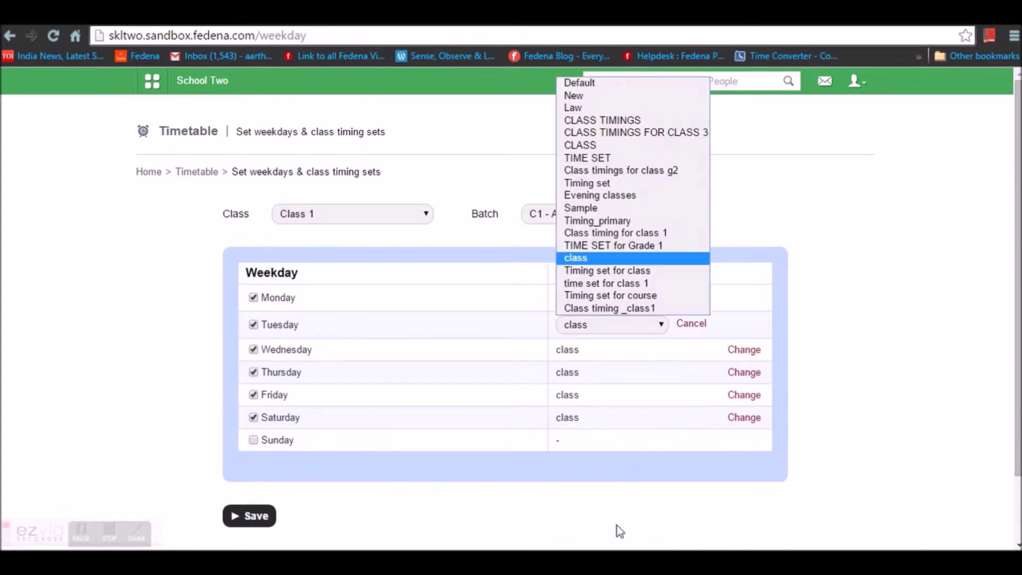
left_click(631, 309)
left_click(629, 351)
left_click(643, 336)
Step: Change the class timing set of Thursday and Friday to "Class timing _class1"
left_click(744, 376)
left_click(651, 379)
left_click(639, 350)
left_click(650, 380)
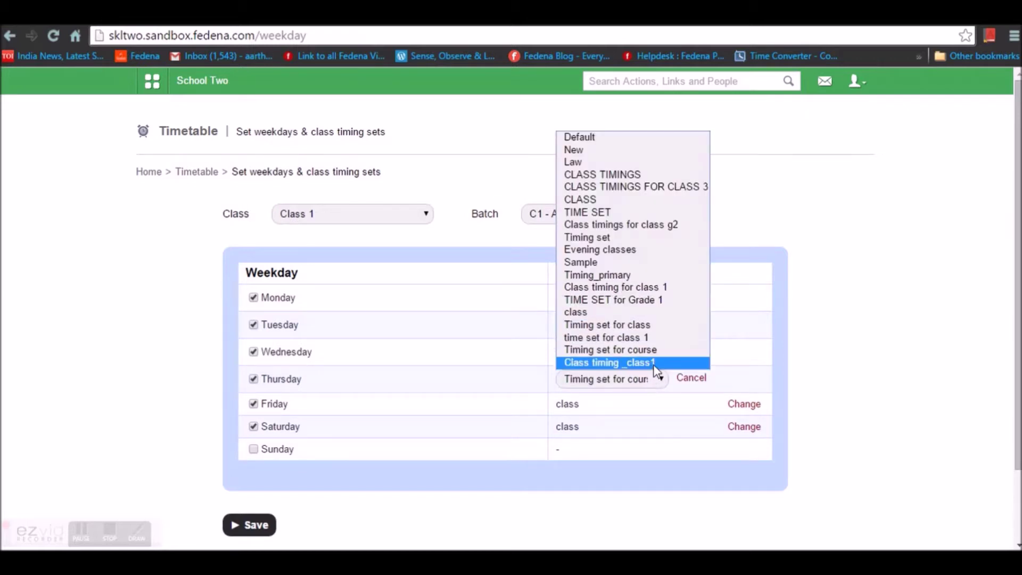
left_click(647, 363)
left_click(745, 404)
left_click(642, 408)
left_click(660, 392)
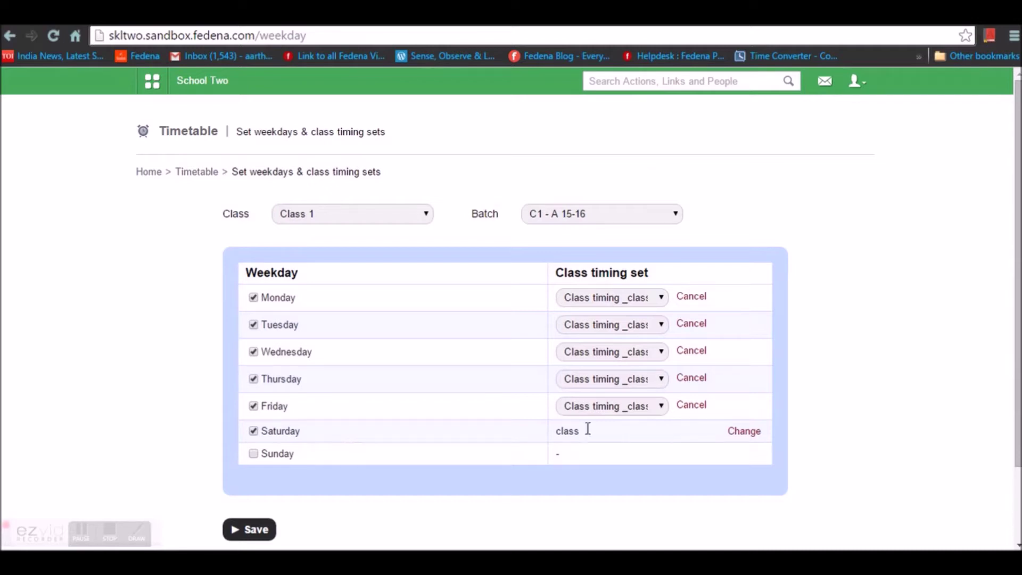
Step: Change Saturday's class timing set to "time set for class 1"
left_click(744, 431)
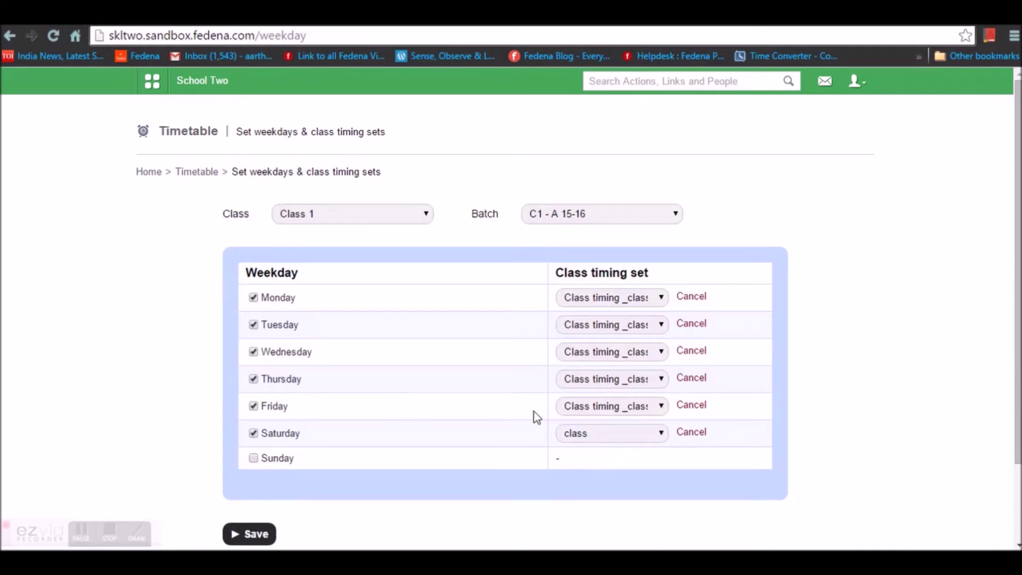
left_click(590, 435)
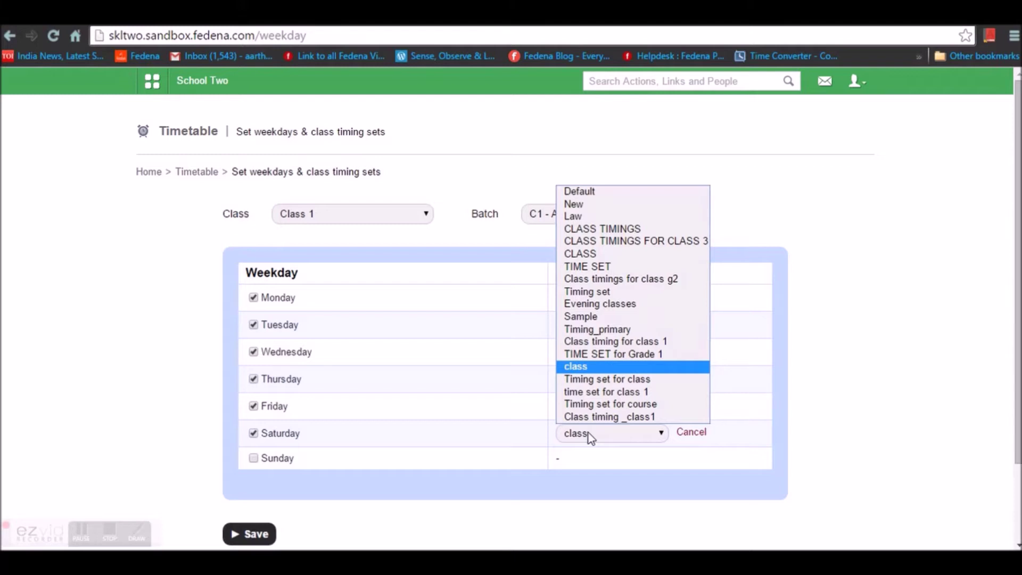
key("Up")
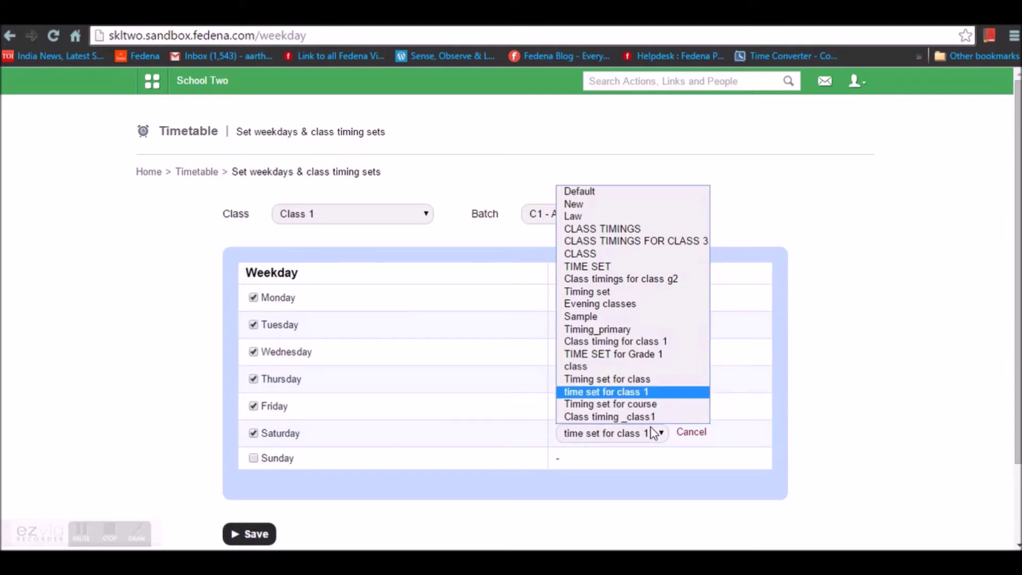
left_click(732, 407)
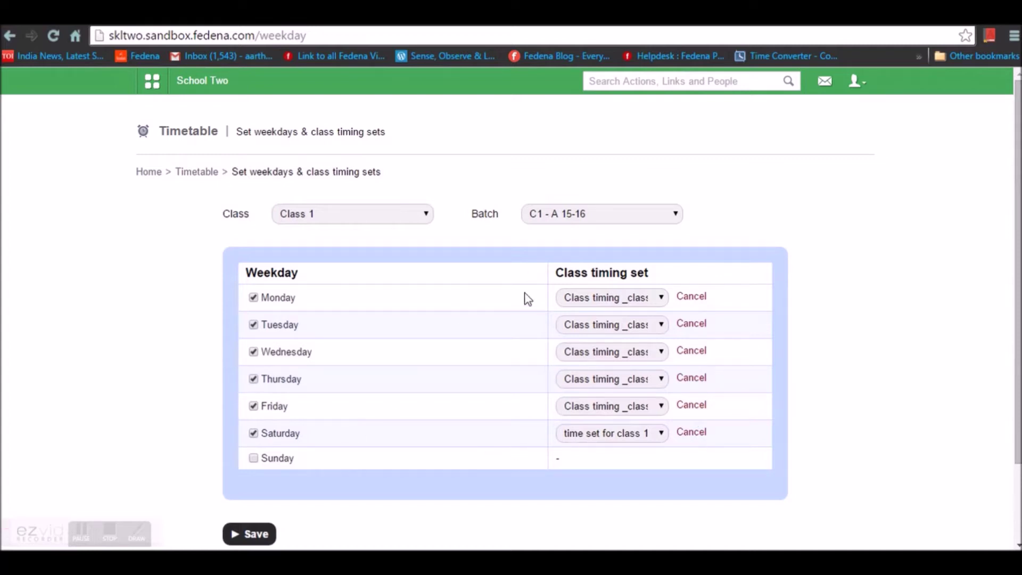
Step: Save the batch's weekday and class timing set assignments and accept applying them to newly created timetables
scroll(565, 318, "down", 3)
left_click(257, 440)
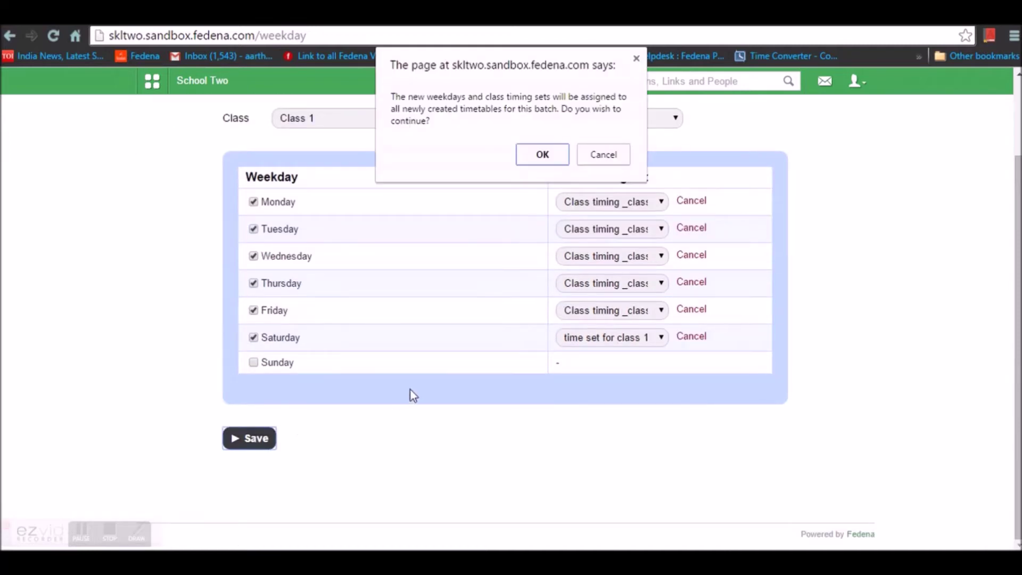
left_click(541, 155)
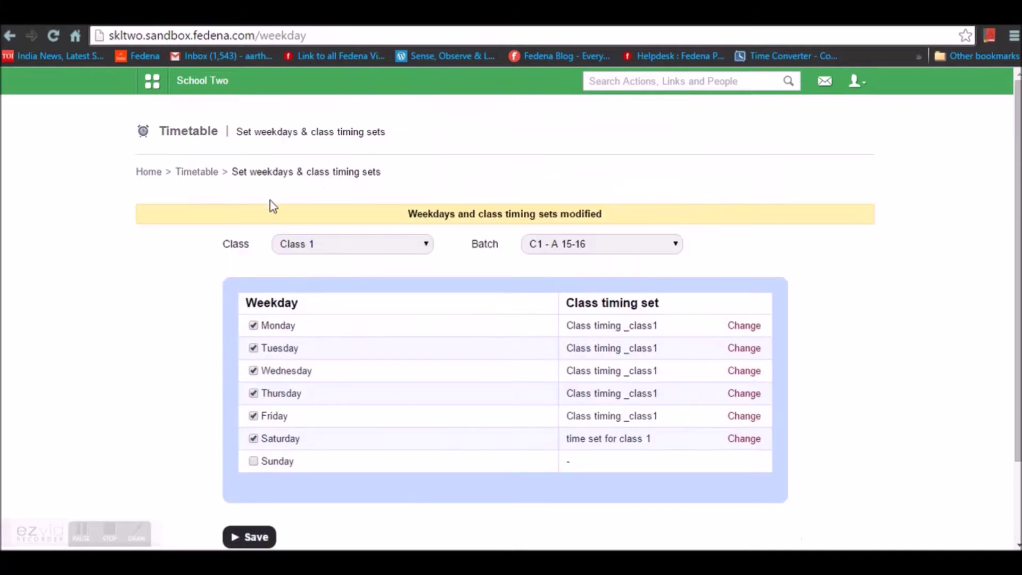
Step: Begin a new timetable in the Timetable module with the start date 14 September 2015
left_click(197, 175)
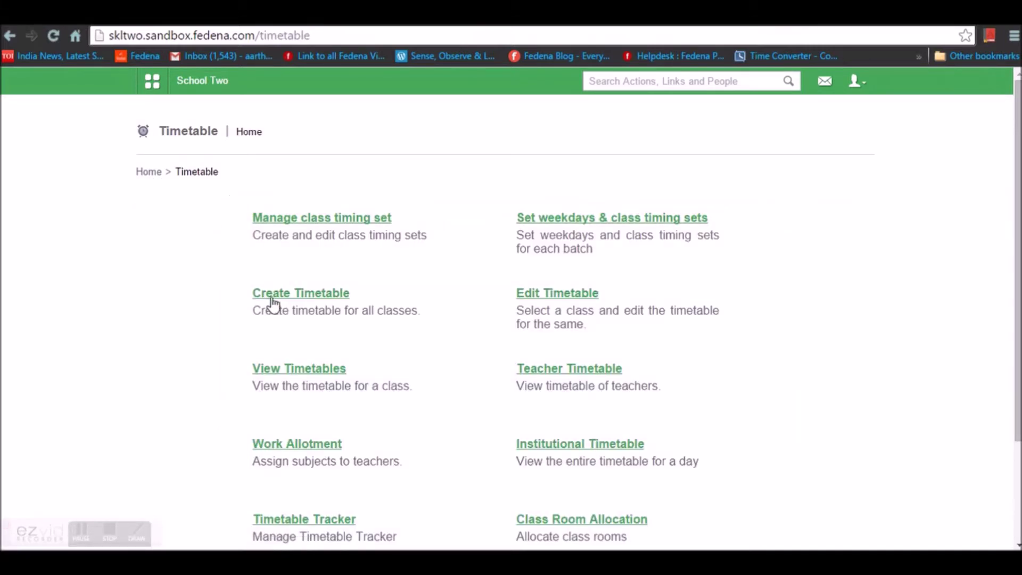
left_click(300, 292)
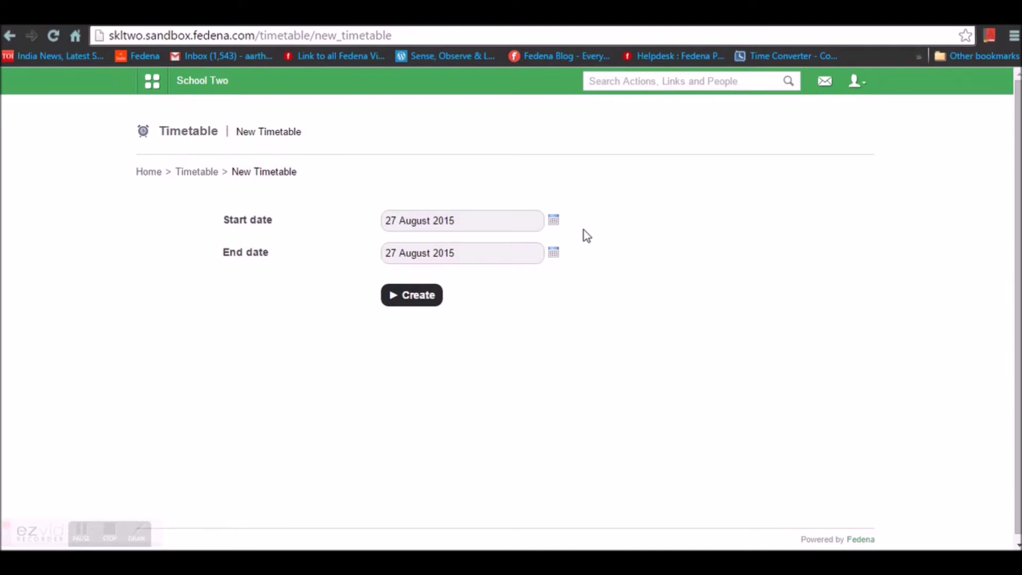
left_click(554, 221)
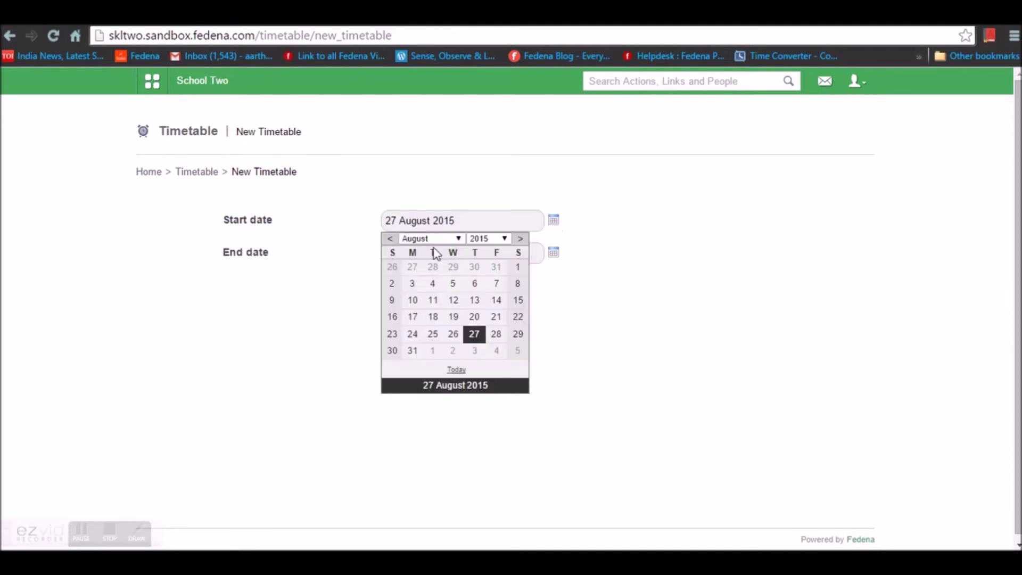
left_click(449, 239)
left_click(418, 336)
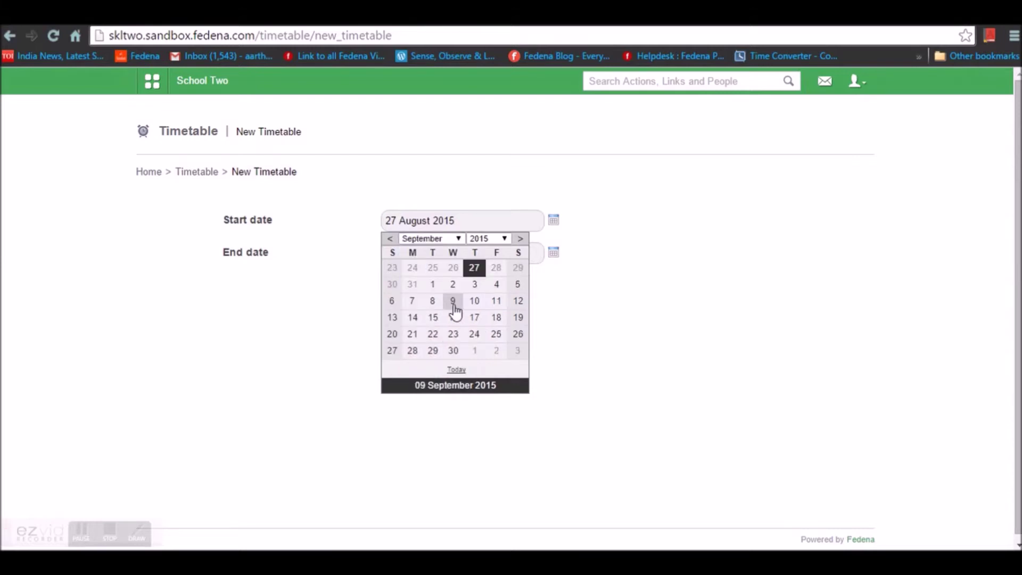
left_click(414, 322)
Step: Set the new timetable's end date to 21 September 2015 and create it
left_click(554, 252)
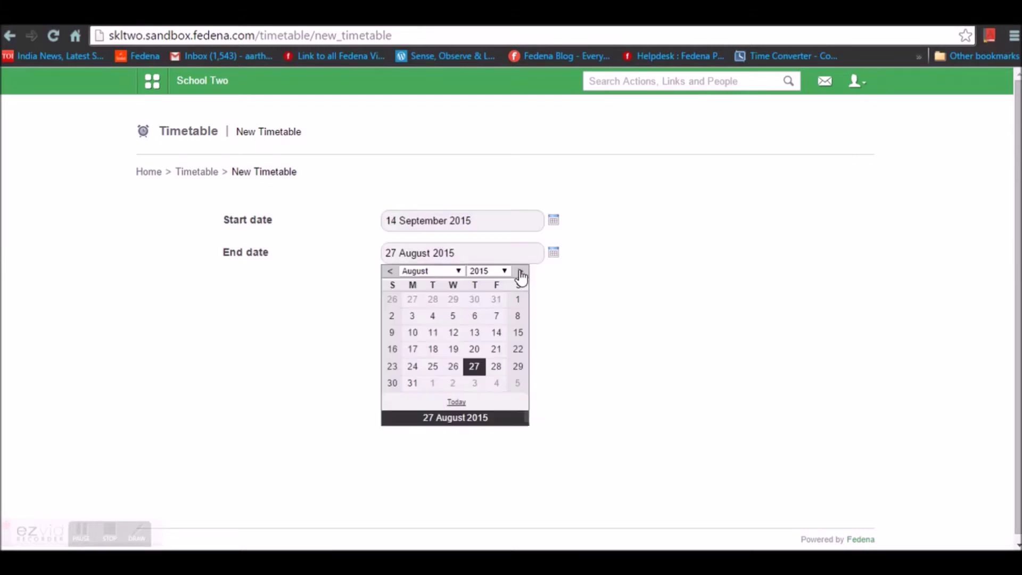
left_click(430, 273)
left_click(429, 369)
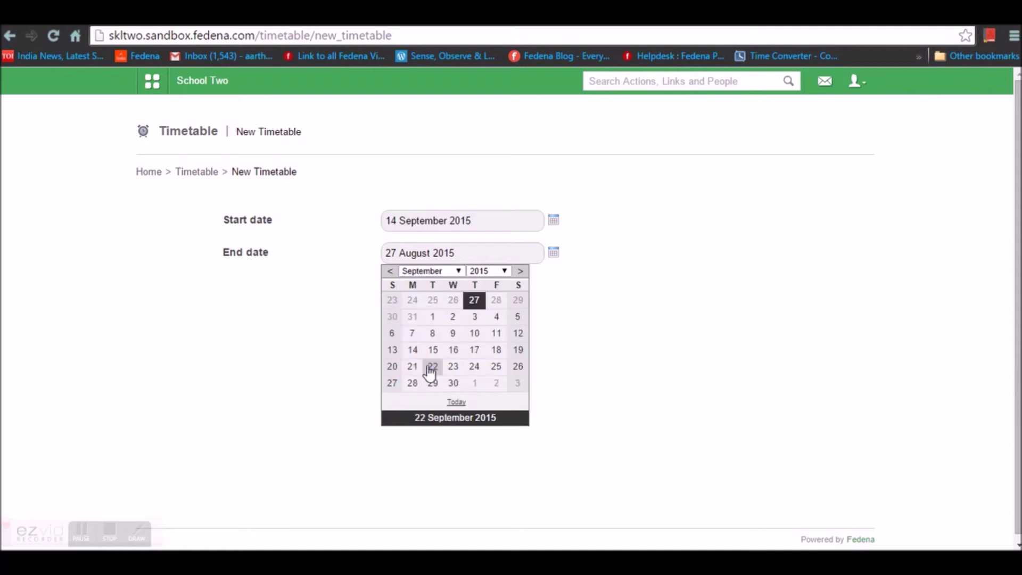
left_click(418, 367)
left_click(420, 296)
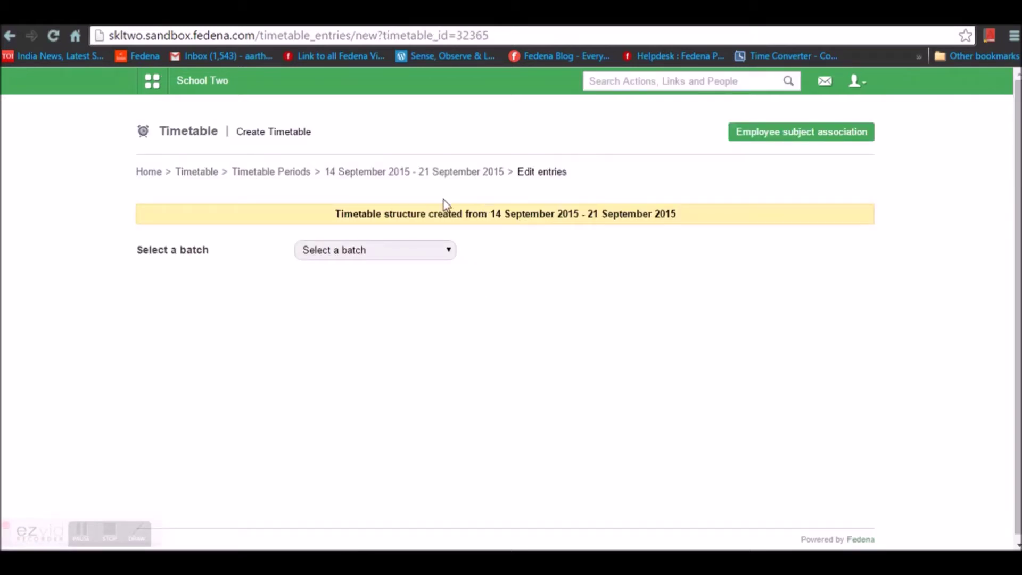
Step: Choose batch C1 - A 15-16 for editing the new timetable's entries
left_click(372, 258)
left_click(365, 357)
Step: Look through the batch's time slots from Monday to Saturday and the subject assignment area below the grid
scroll(293, 244, "down", 7)
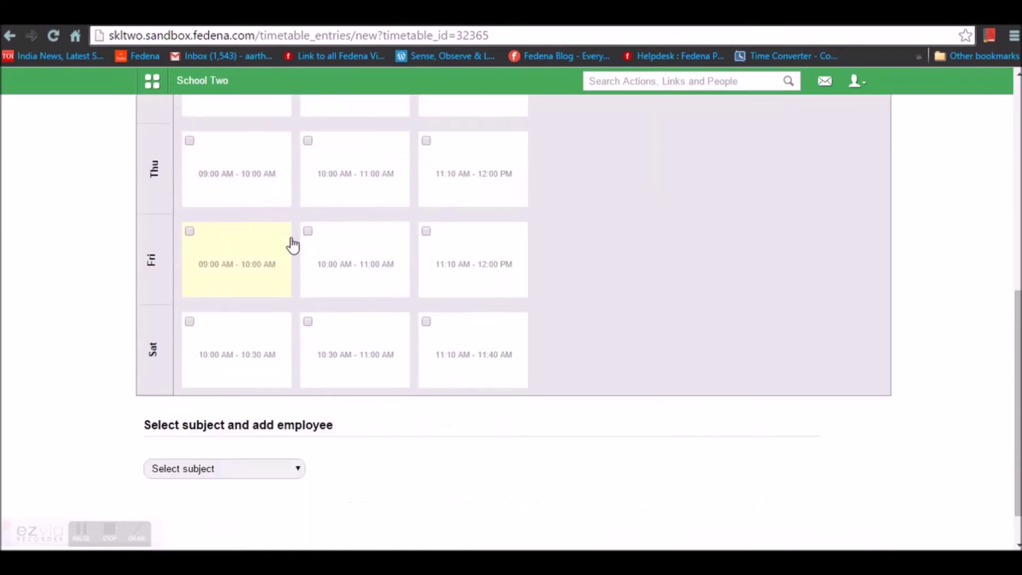
scroll(292, 244, "up", 5)
scroll(292, 244, "down", 5)
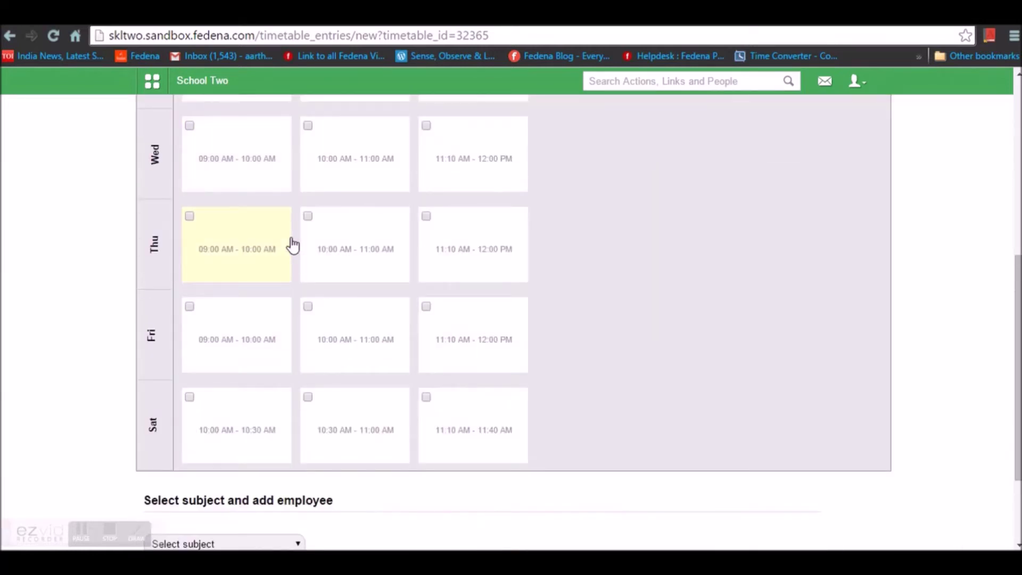
scroll(292, 245, "up", 6)
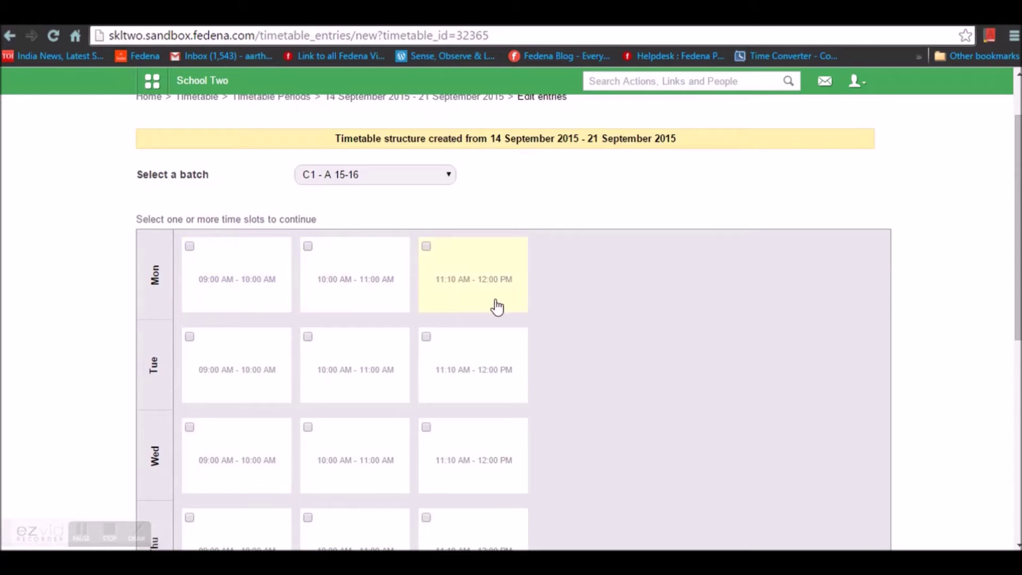
scroll(497, 307, "down", 6)
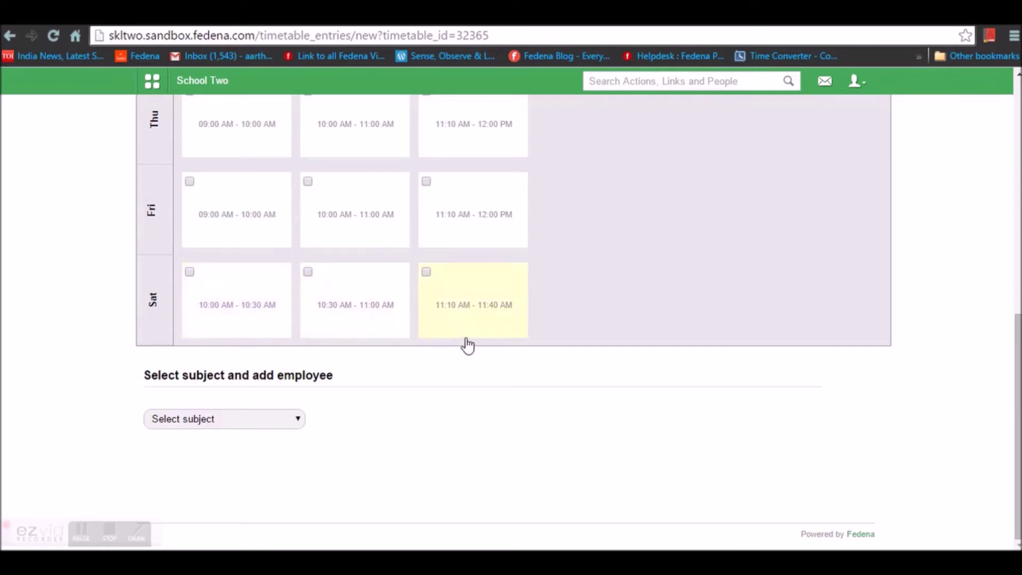
scroll(488, 320, "up", 9)
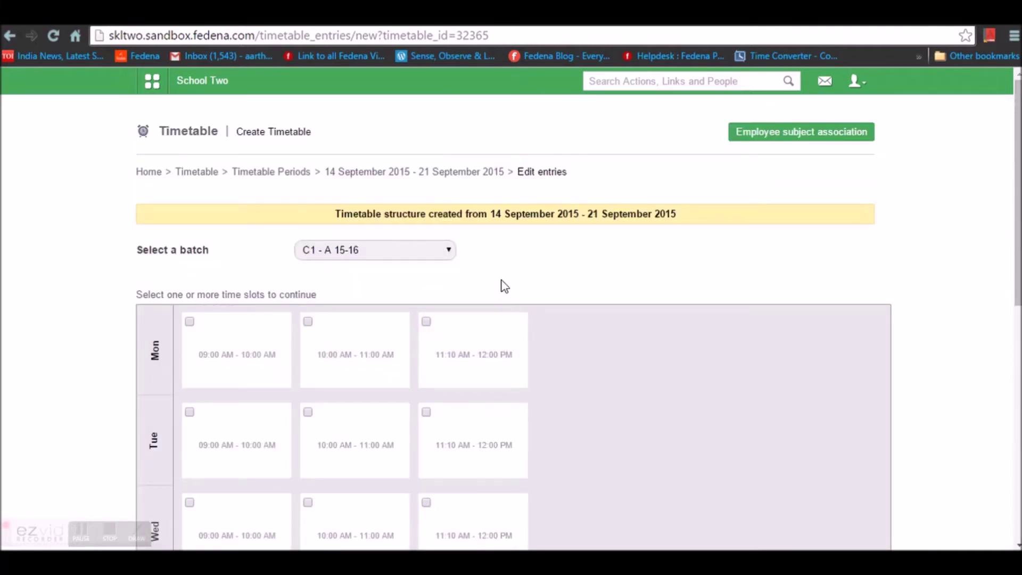
scroll(504, 287, "down", 1)
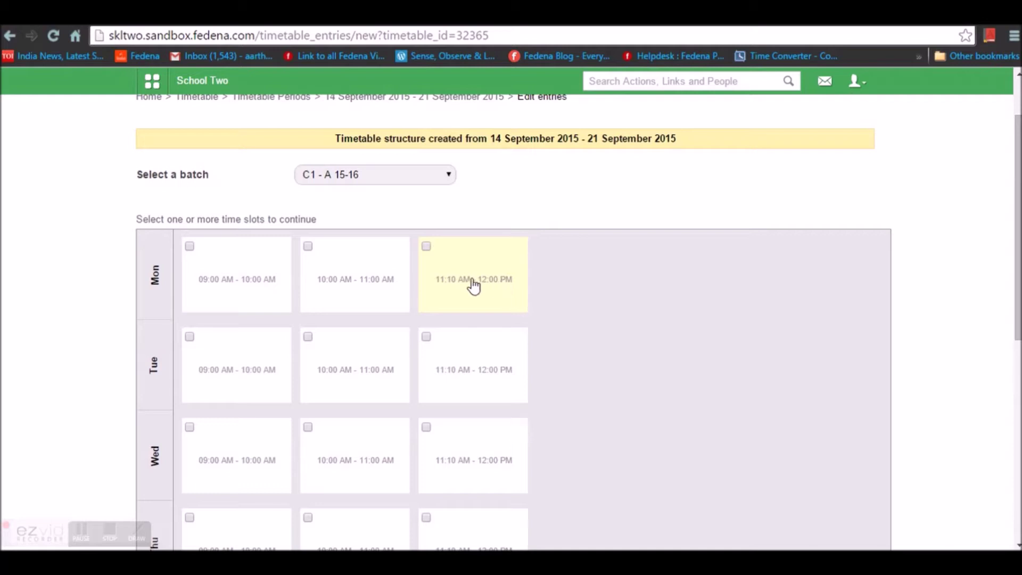
scroll(337, 294, "down", 2)
scroll(338, 295, "down", 4)
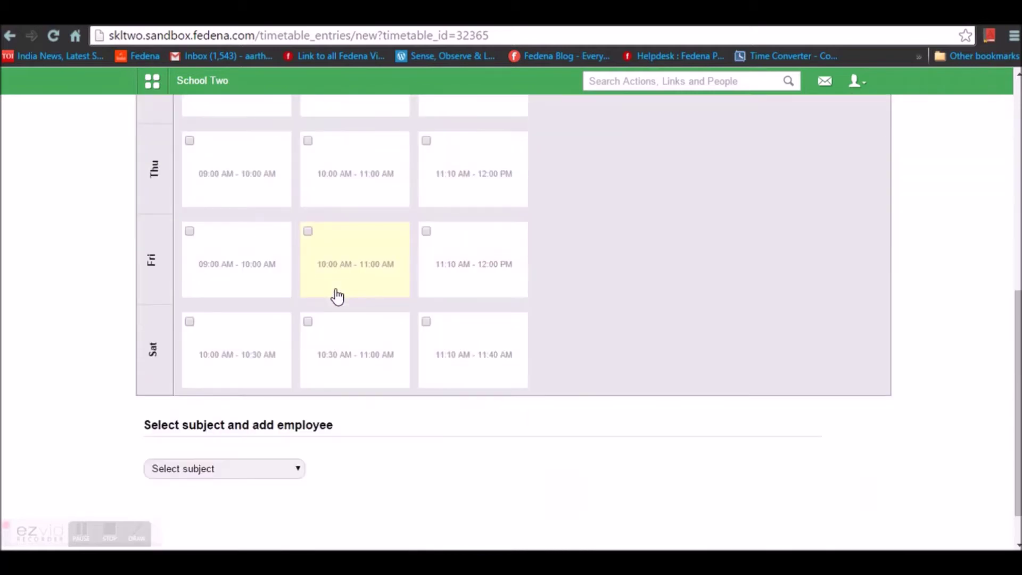
scroll(330, 304, "up", 6)
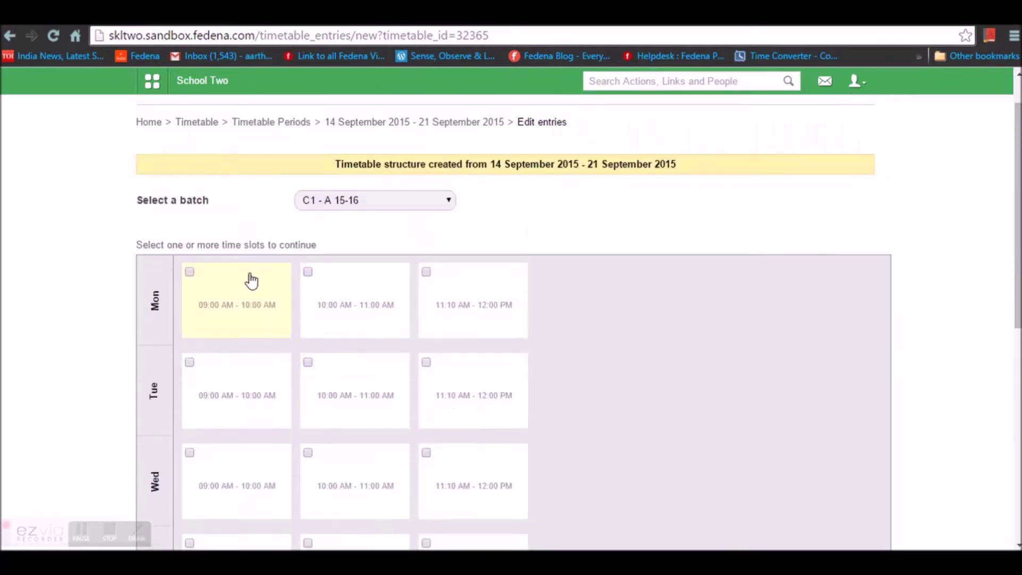
Step: Select the Monday 09:00–10:00, Wednesday 11:10–12:00, Thursday 09:00–10:00 and Saturday 10:30–11:00 time slots
left_click(252, 314)
left_click(450, 474)
scroll(239, 402, "down", 2)
left_click(242, 406)
scroll(367, 429, "down", 2)
left_click(374, 450)
Step: Choose English as the subject for the selected time slots
scroll(273, 349, "down", 3)
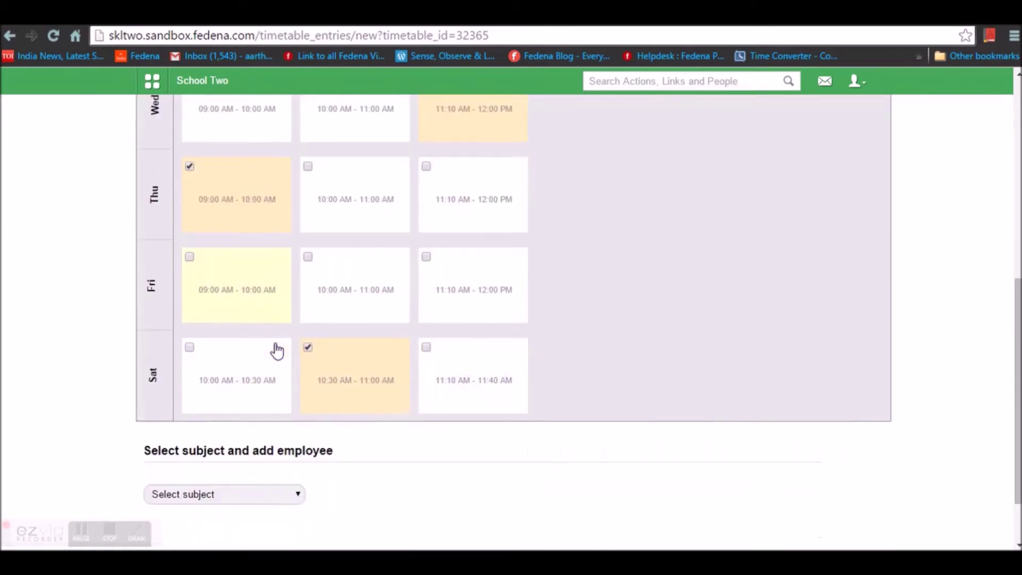
left_click(224, 419)
left_click(243, 455)
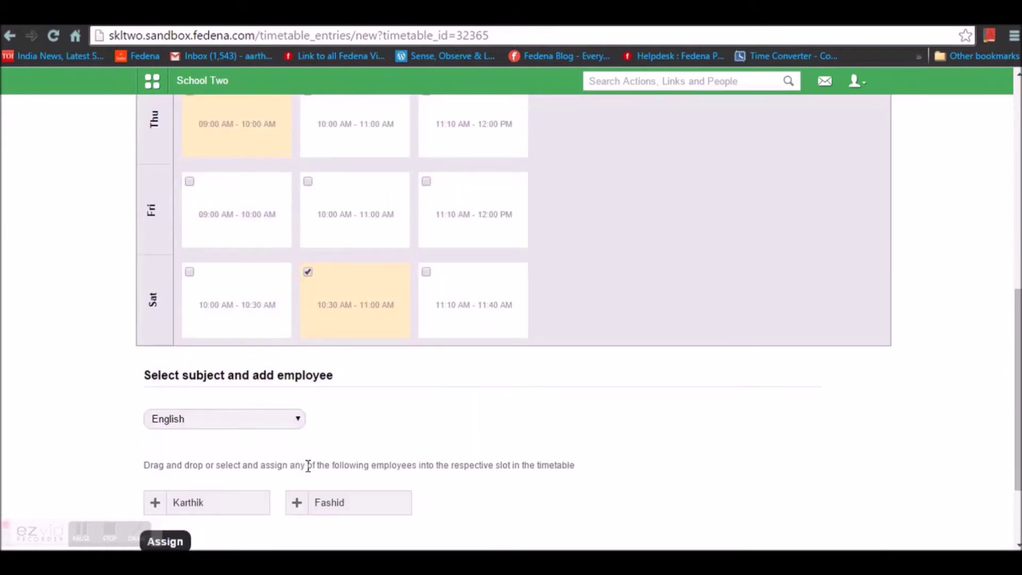
Step: Assign the first of the two listed English teachers to the selected time slots and review their entries in the grid
scroll(287, 448, "down", 2)
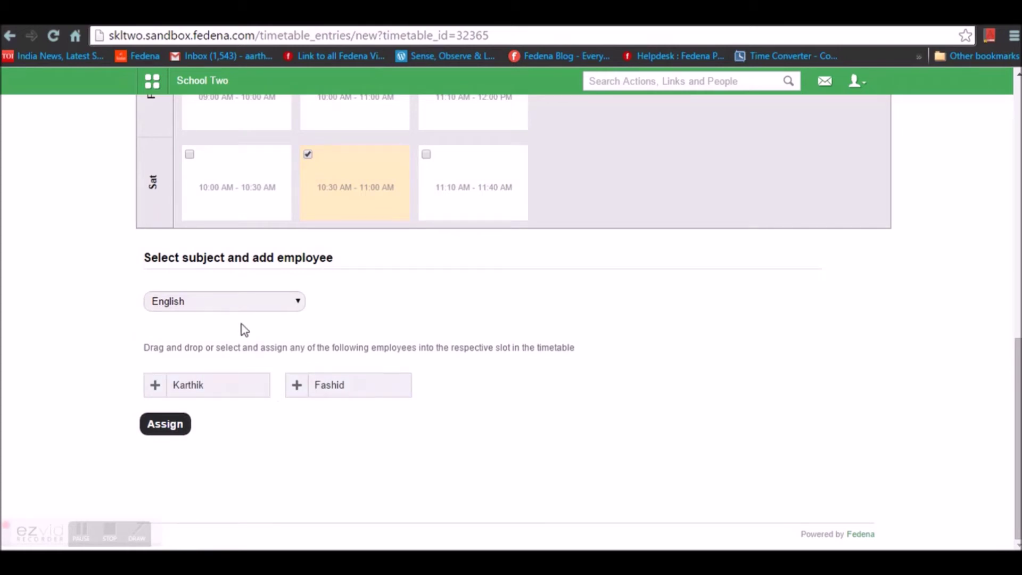
left_click(224, 388)
left_click(183, 428)
scroll(418, 386, "up", 7)
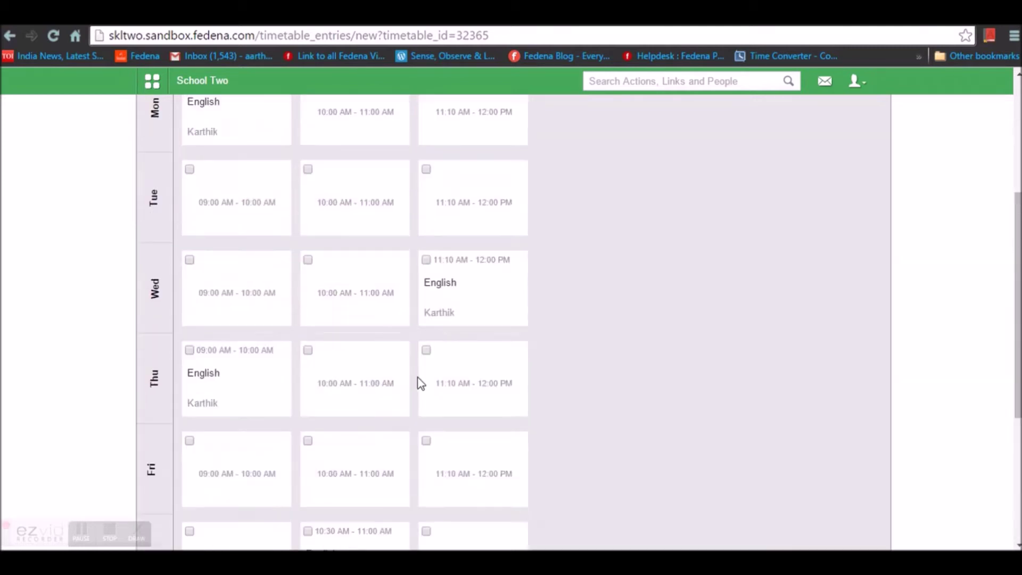
scroll(326, 319, "up", 3)
scroll(229, 397, "down", 3)
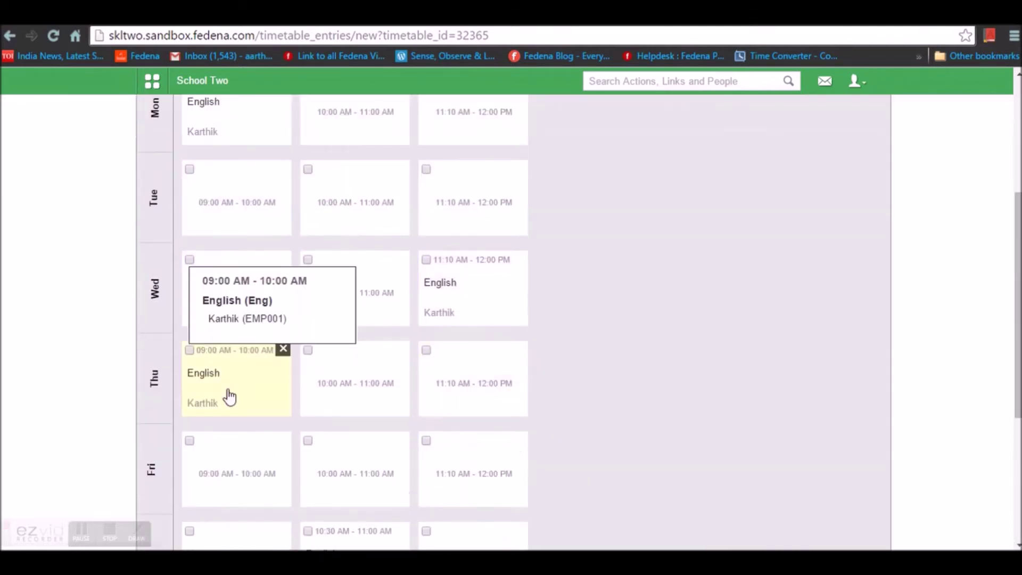
scroll(229, 397, "down", 4)
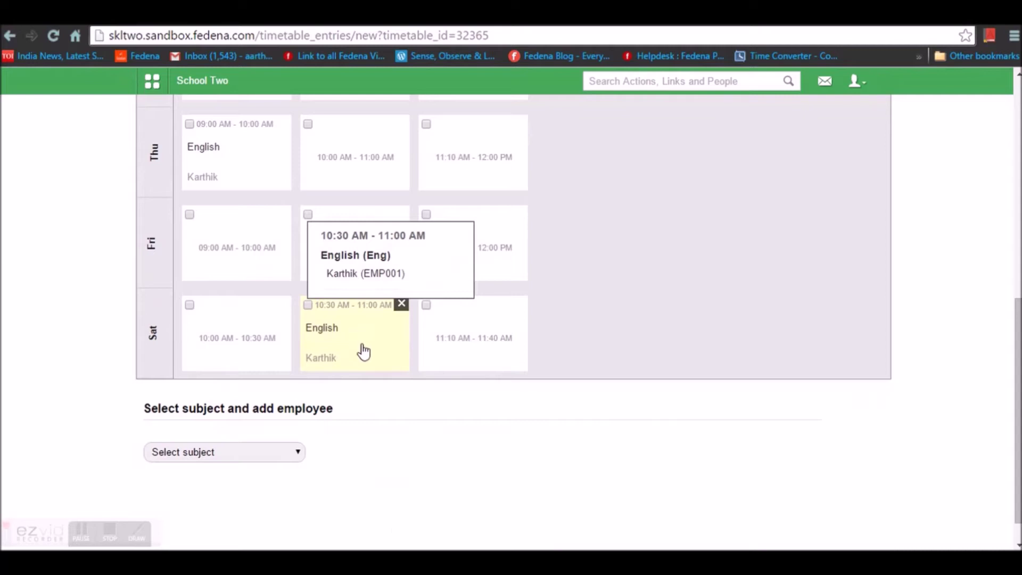
Step: Select the Monday 11:10–12:00, Tuesday 09:00–10:00, Wednesday 10:00–11:00 and Friday 09:00–10:00 time slots
left_click(298, 458)
left_click(453, 471)
scroll(301, 396, "up", 4)
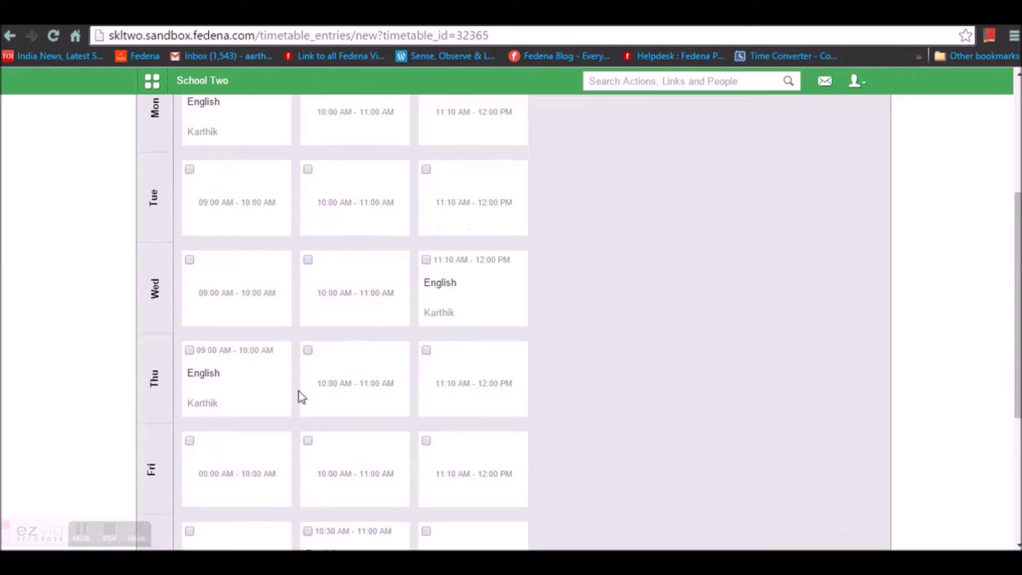
scroll(301, 397, "up", 1)
left_click(257, 292)
left_click(432, 196)
left_click(334, 402)
scroll(330, 415, "down", 4)
left_click(245, 320)
scroll(341, 458, "down", 2)
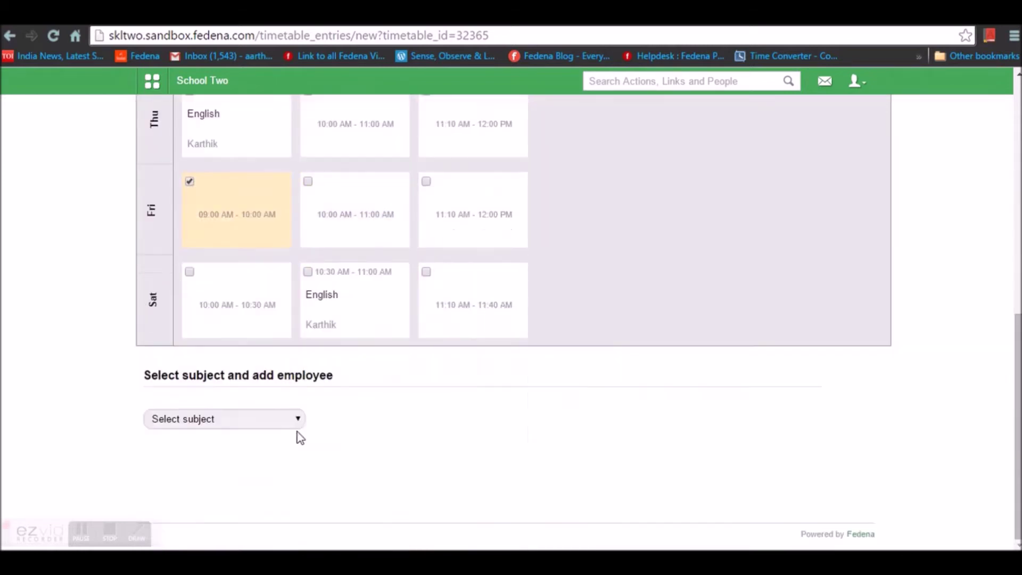
Step: Assign Maths with its listed teacher to the selected time slots
left_click(269, 422)
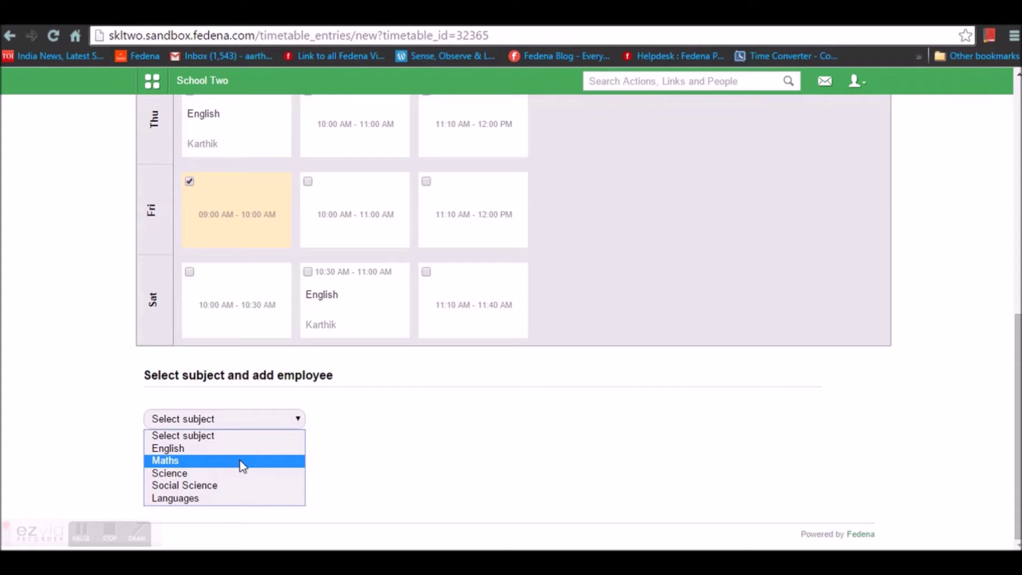
left_click(244, 467)
scroll(224, 447, "down", 2)
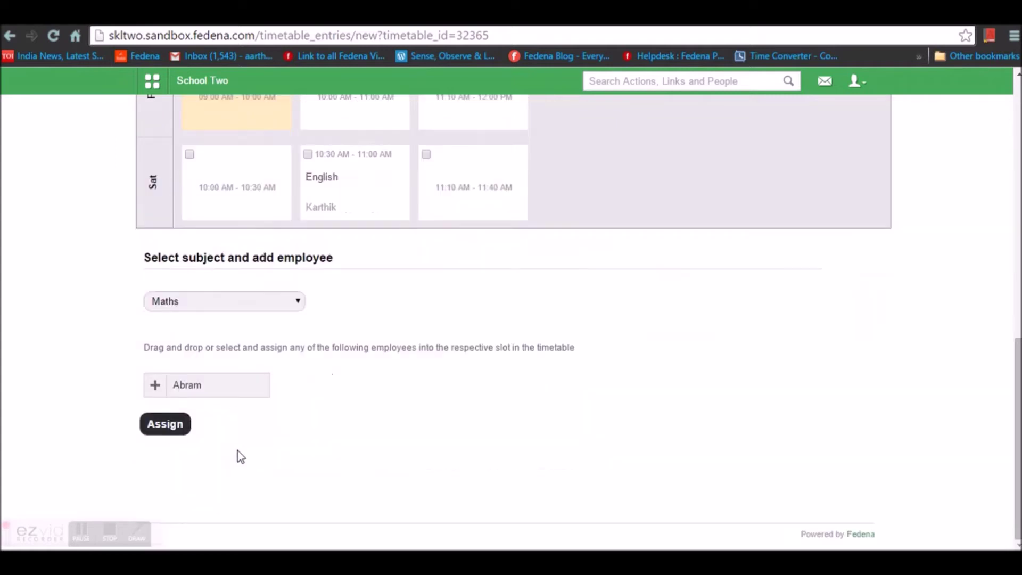
left_click(184, 390)
left_click(184, 433)
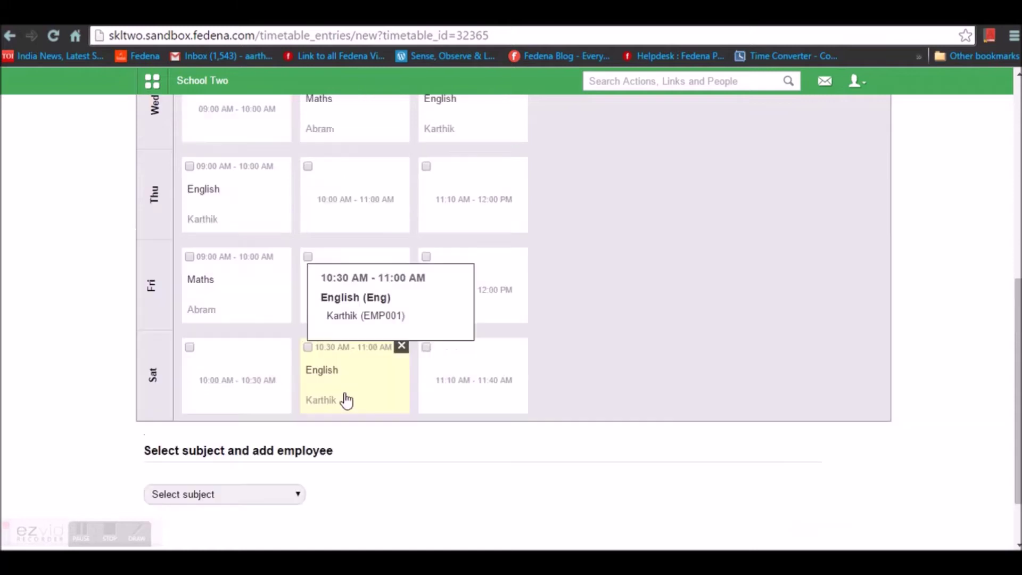
Step: Select Monday 10:00–11:00, Tuesday 11:10–12:00, Wednesday 09:00–10:00, Friday 10:00–11:00 and Friday 11:10–12:00, and choose Science as their subject
scroll(577, 388, "up", 5)
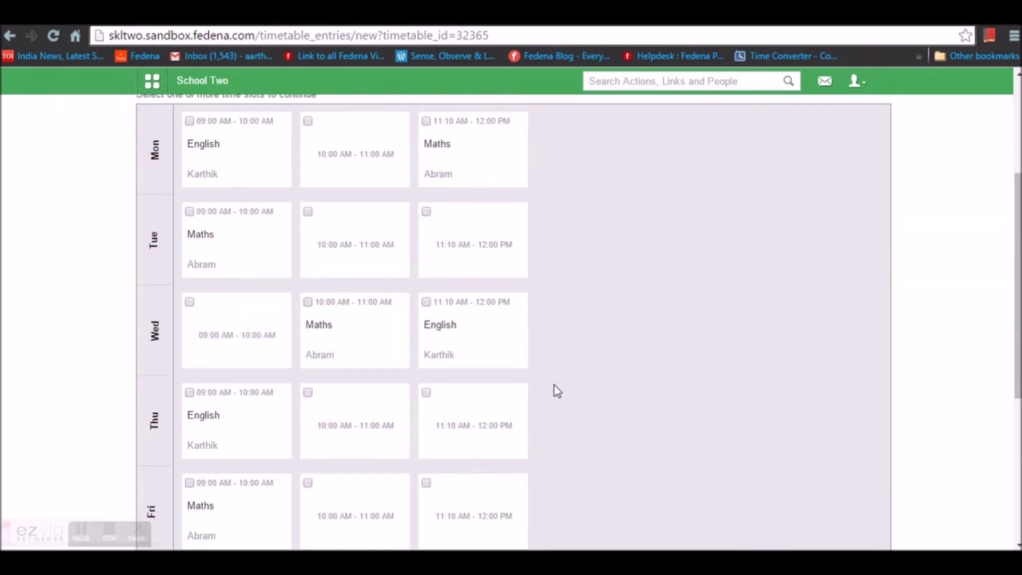
left_click(364, 326)
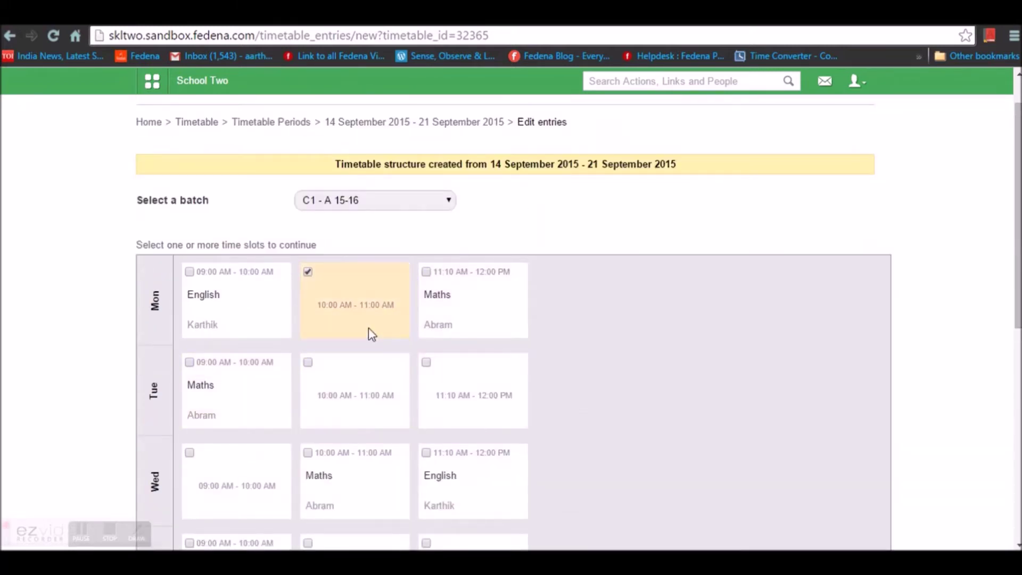
left_click(484, 420)
left_click(228, 473)
scroll(472, 372, "down", 5)
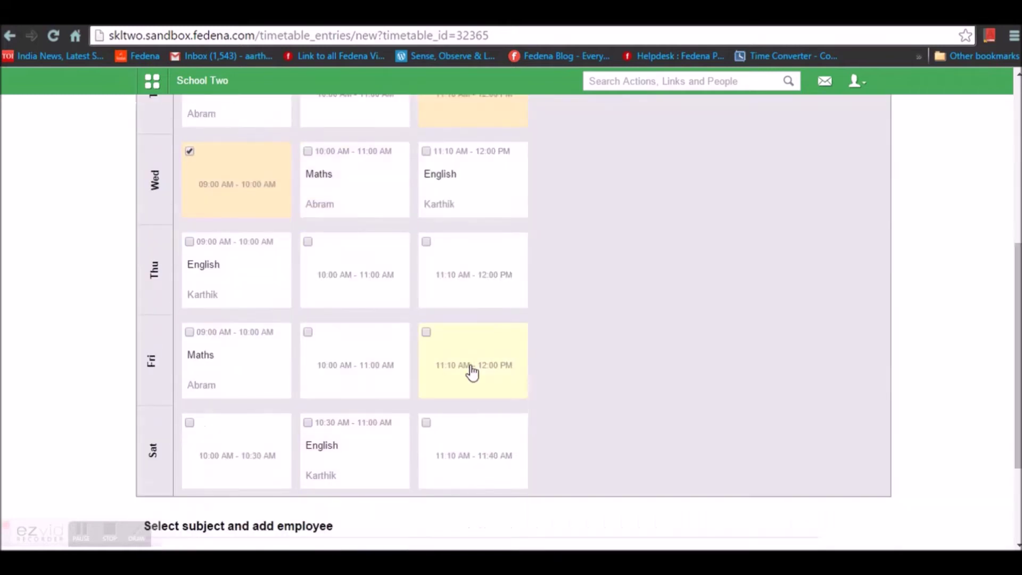
left_click(486, 371)
left_click(365, 365)
scroll(292, 479, "down", 3)
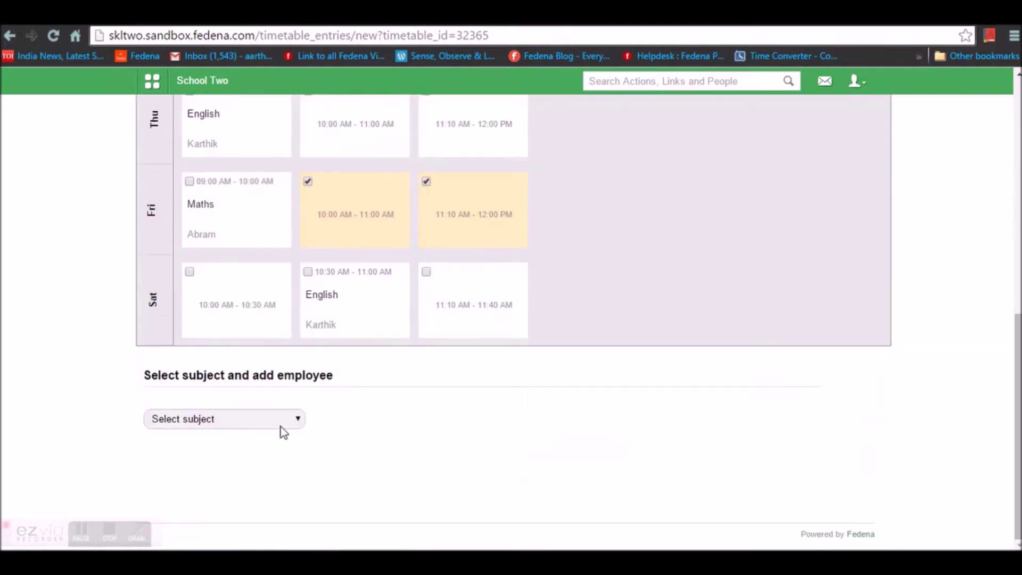
left_click(282, 423)
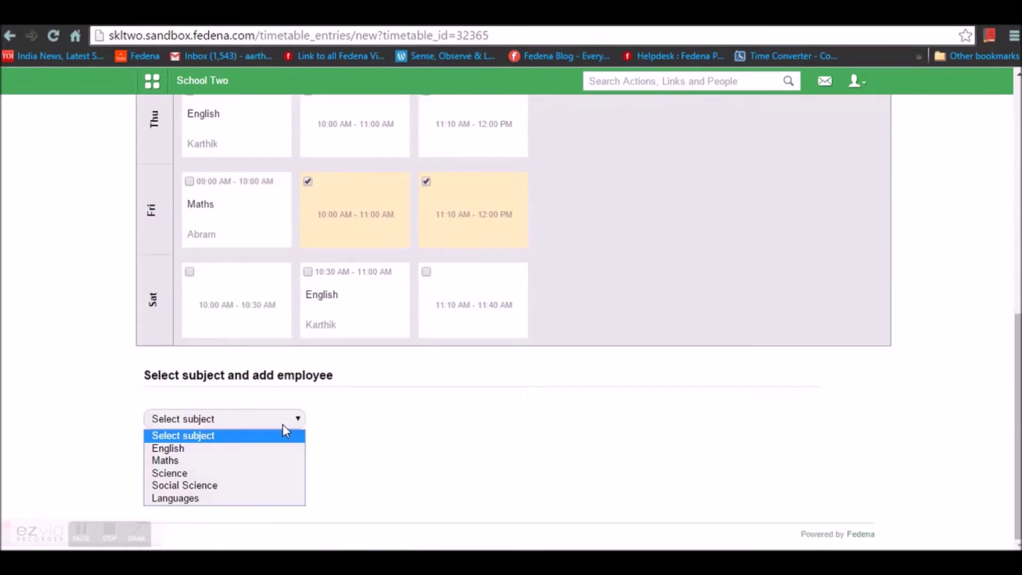
left_click(259, 475)
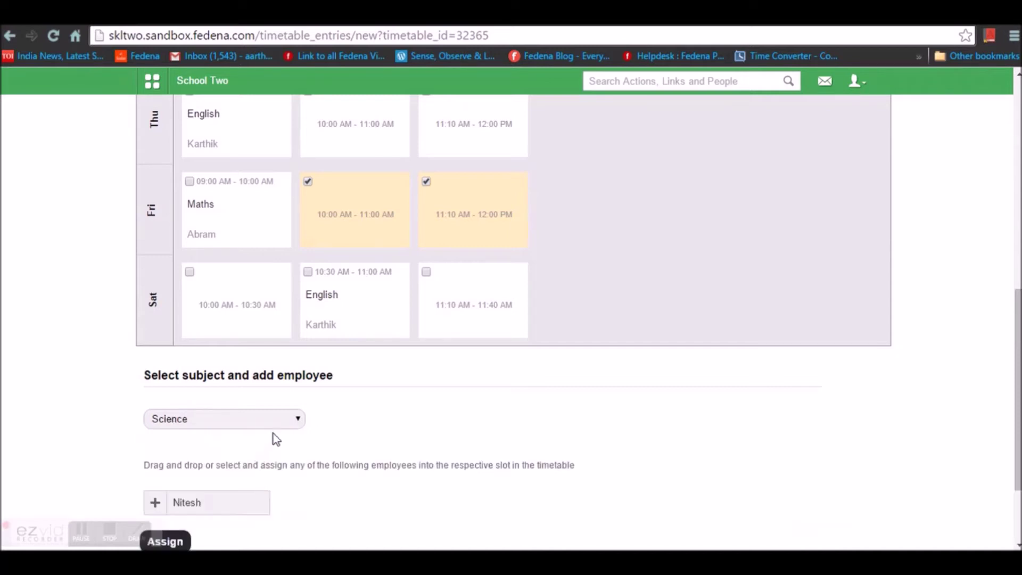
left_click(276, 422)
left_click(257, 485)
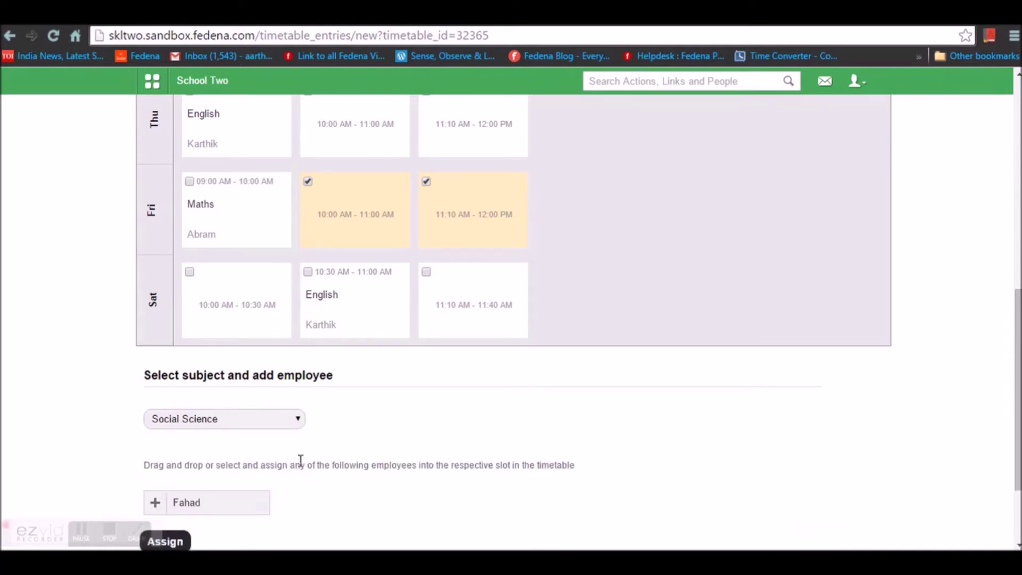
left_click(294, 422)
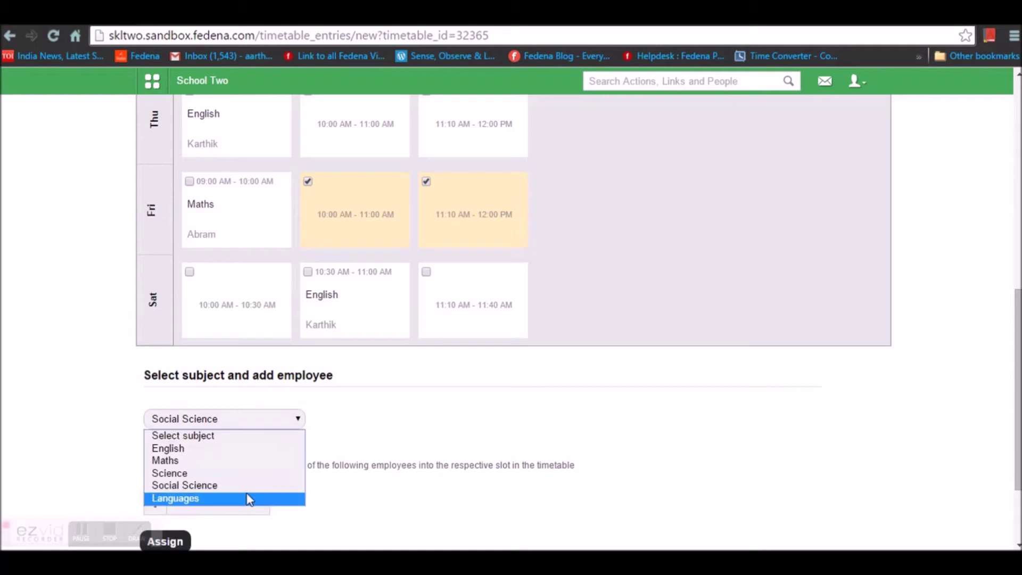
left_click(258, 474)
Step: Assign the listed Science teacher to the selected time slots
scroll(257, 475, "down", 1)
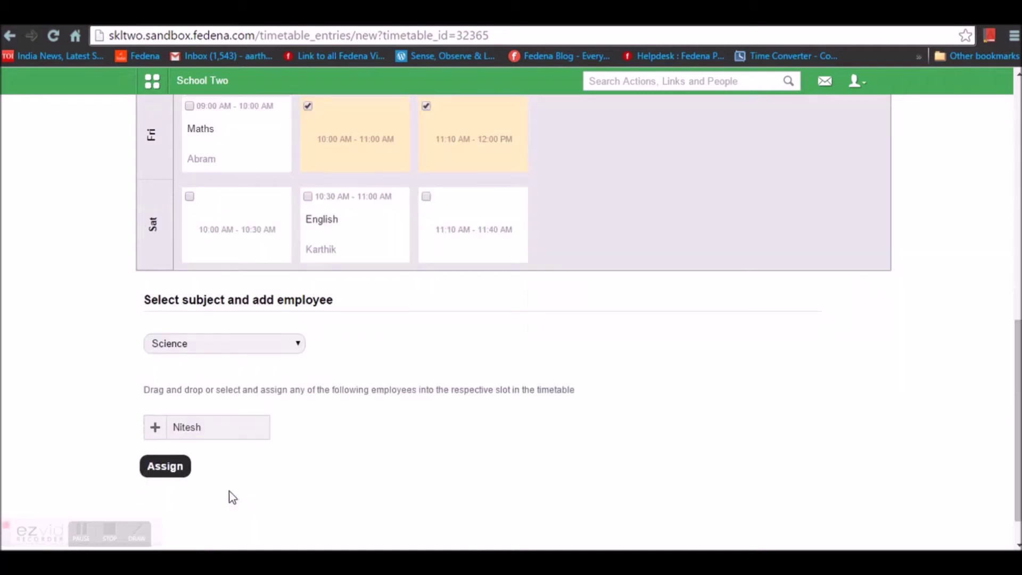
left_click(229, 432)
left_click(170, 469)
Step: Assign English with both listed teachers to the Monday 09:00–10:00 time slot
scroll(241, 343, "down", 9)
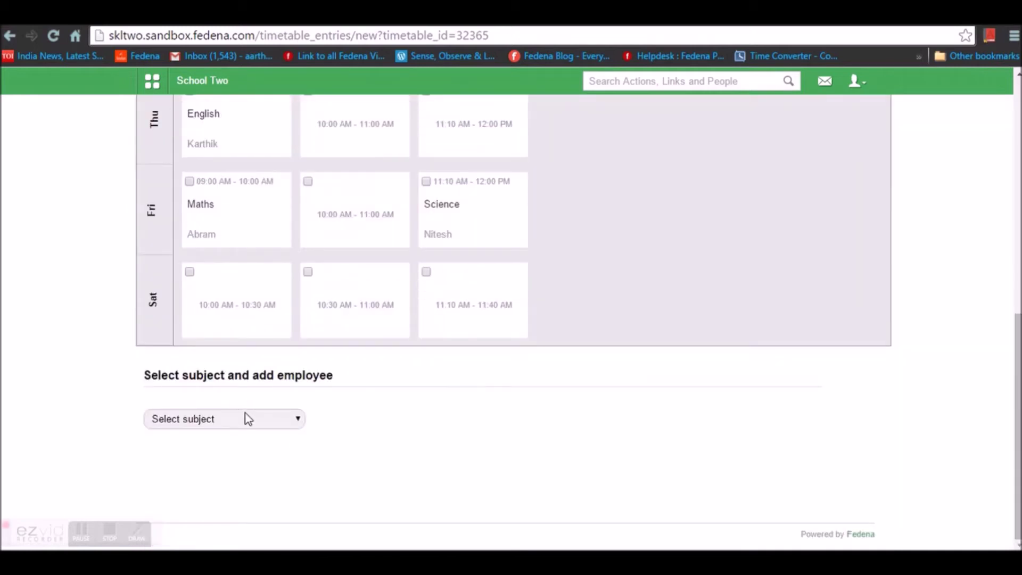
left_click(245, 418)
left_click(224, 449)
left_click(247, 511)
left_click(326, 508)
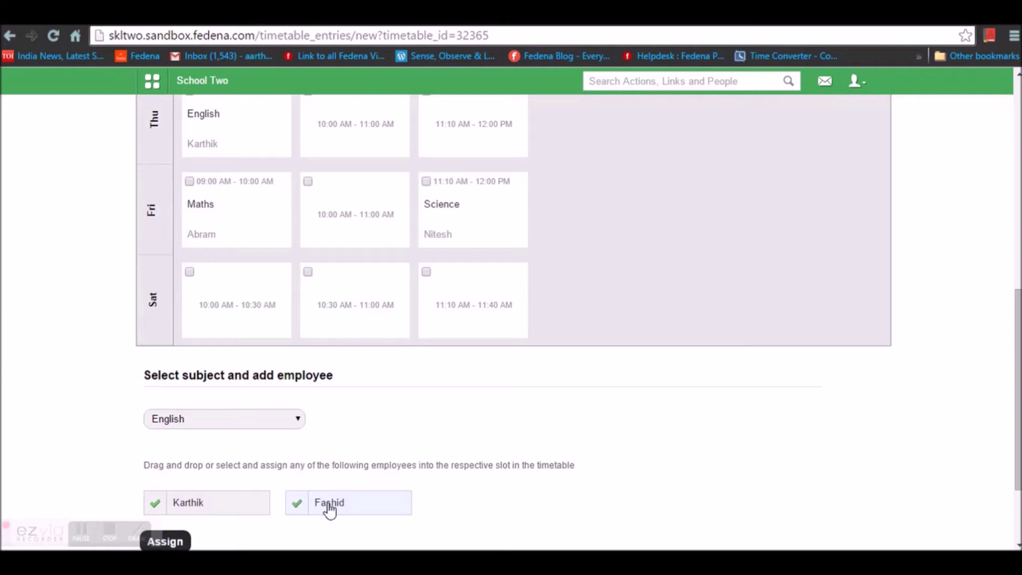
scroll(314, 498, "down", 3)
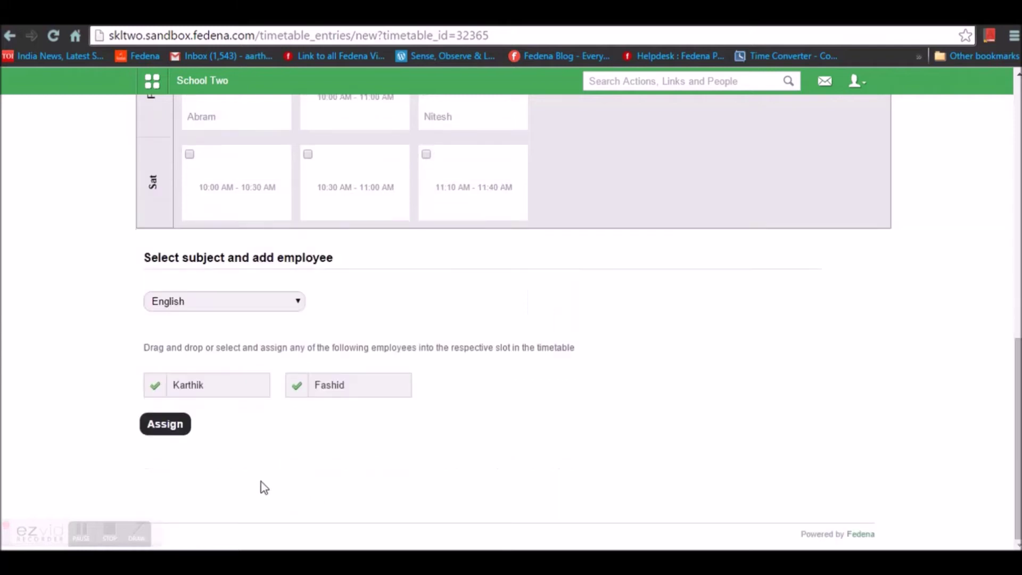
left_click(179, 442)
Step: Assign Languages with the Languages Employees group to the Tuesday 10:00–11:00 time slot
scroll(186, 426, "up", 7)
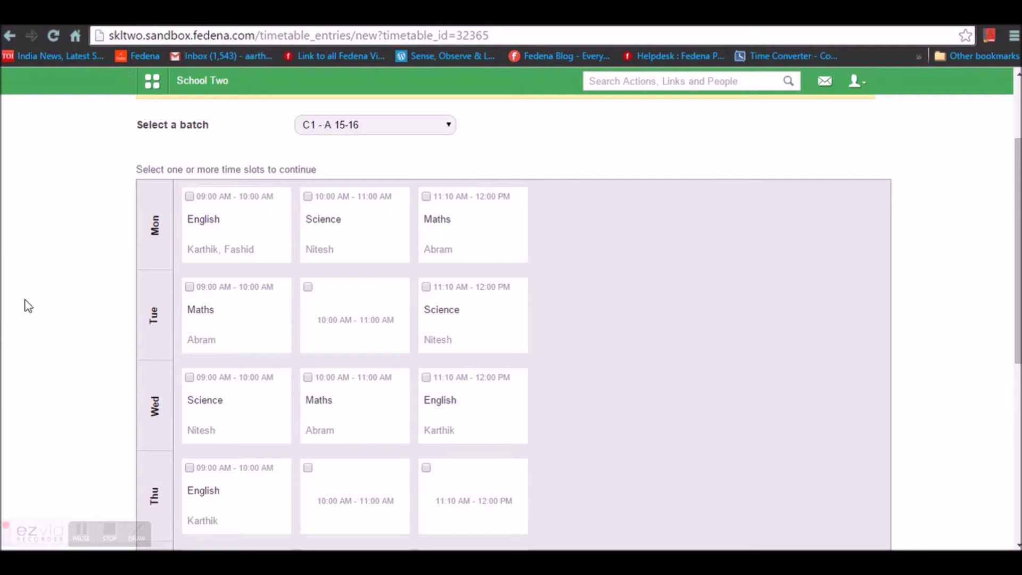
left_click(349, 319)
scroll(236, 354, "down", 7)
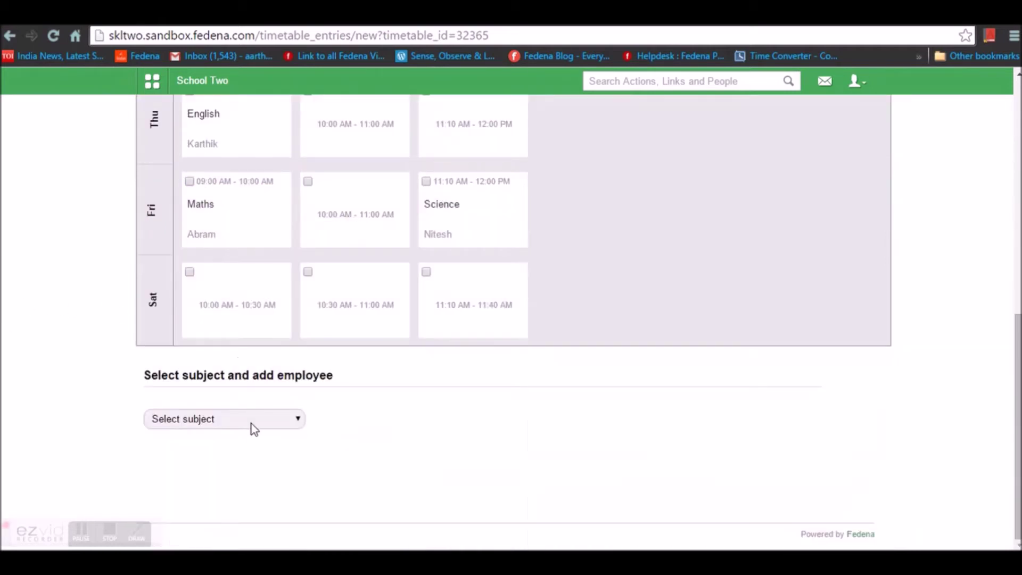
left_click(251, 423)
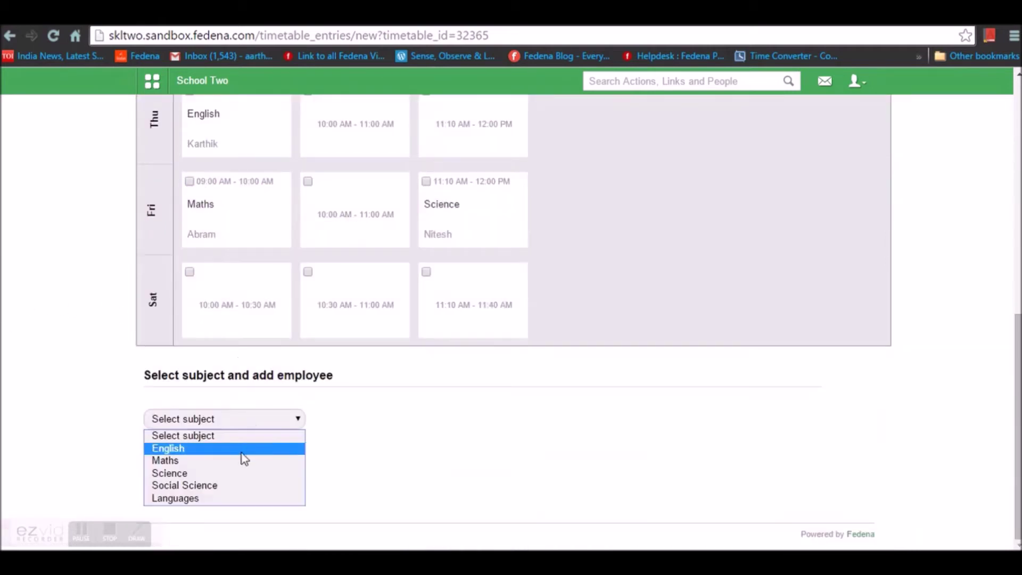
left_click(225, 499)
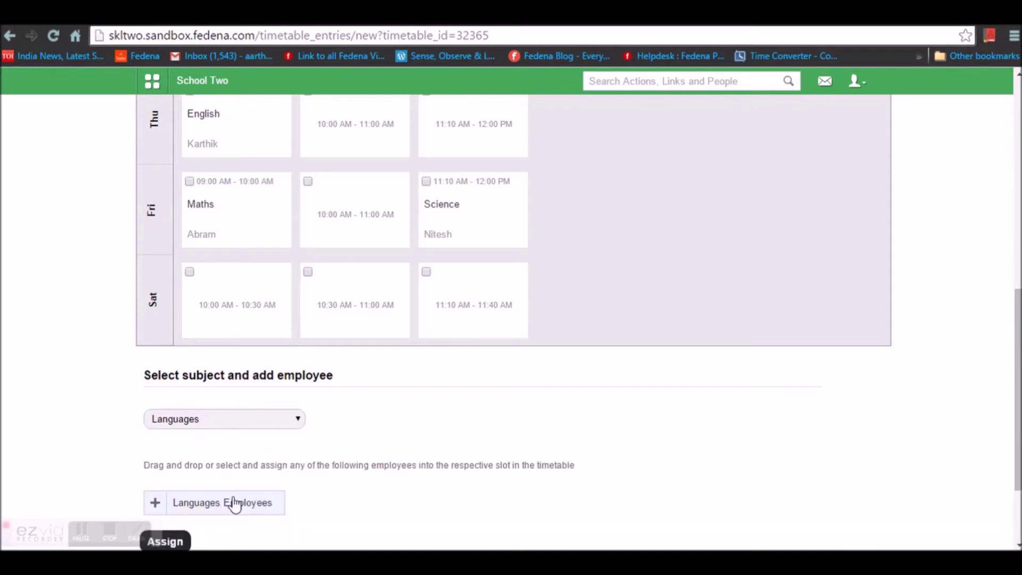
left_click(236, 503)
scroll(218, 464, "down", 2)
left_click(189, 430)
scroll(302, 410, "up", 7)
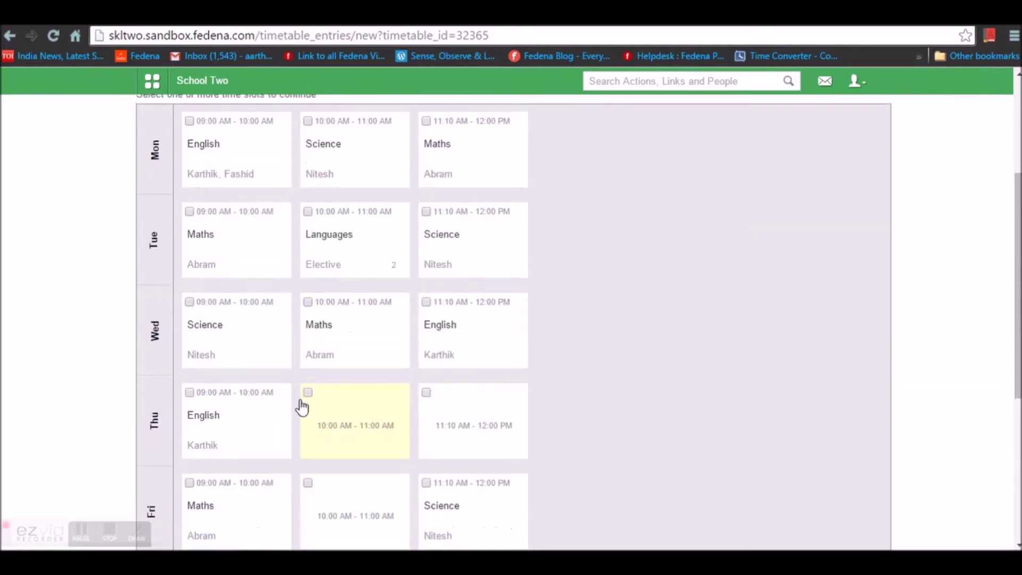
Step: Look over the batch's filled grid from Monday to Saturday and open the page for viewing class timetables
mouse_move(208, 223)
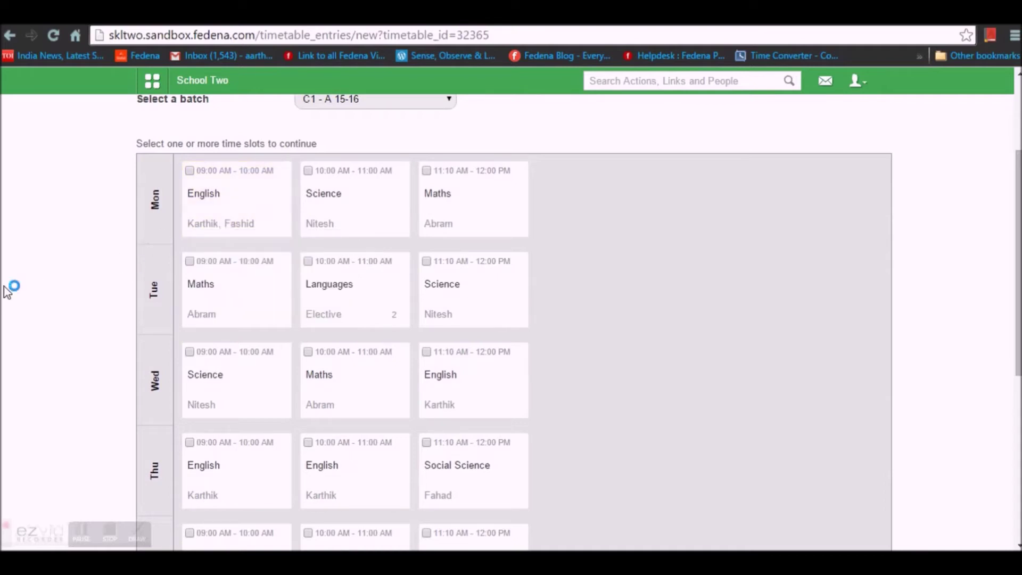
scroll(128, 266, "down", 5)
scroll(486, 366, "up", 6)
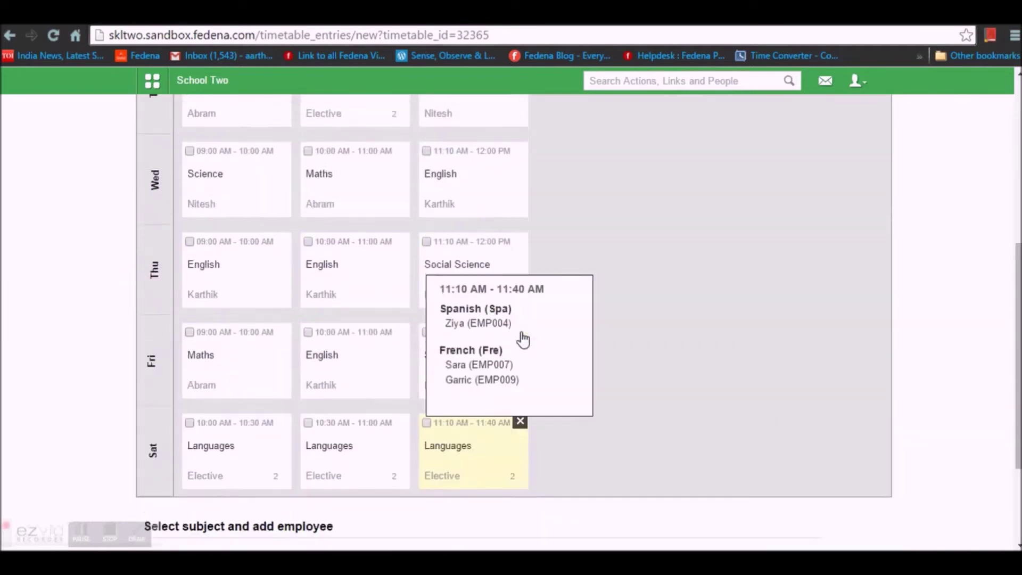
scroll(75, 261, "up", 3)
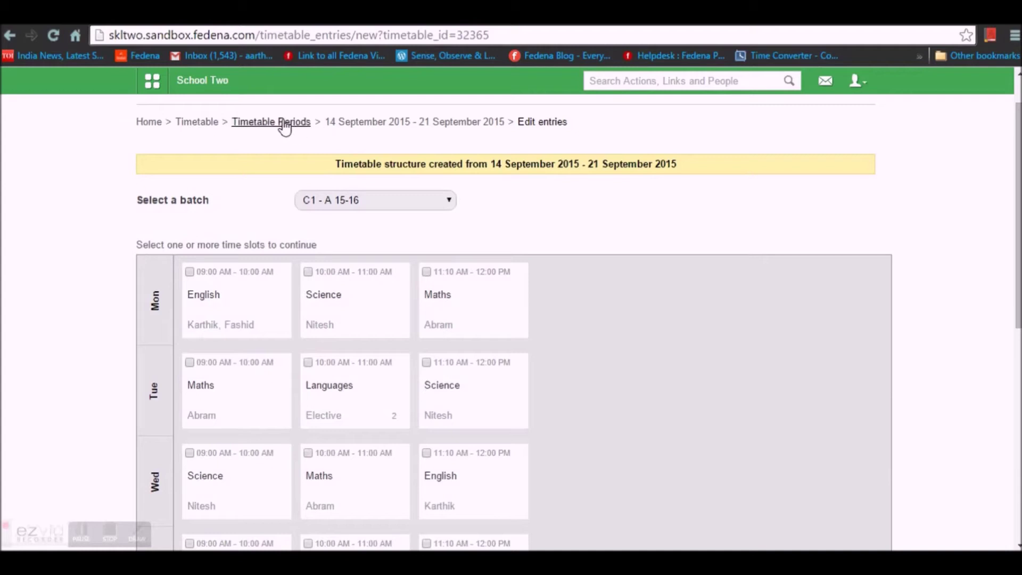
left_click(201, 128)
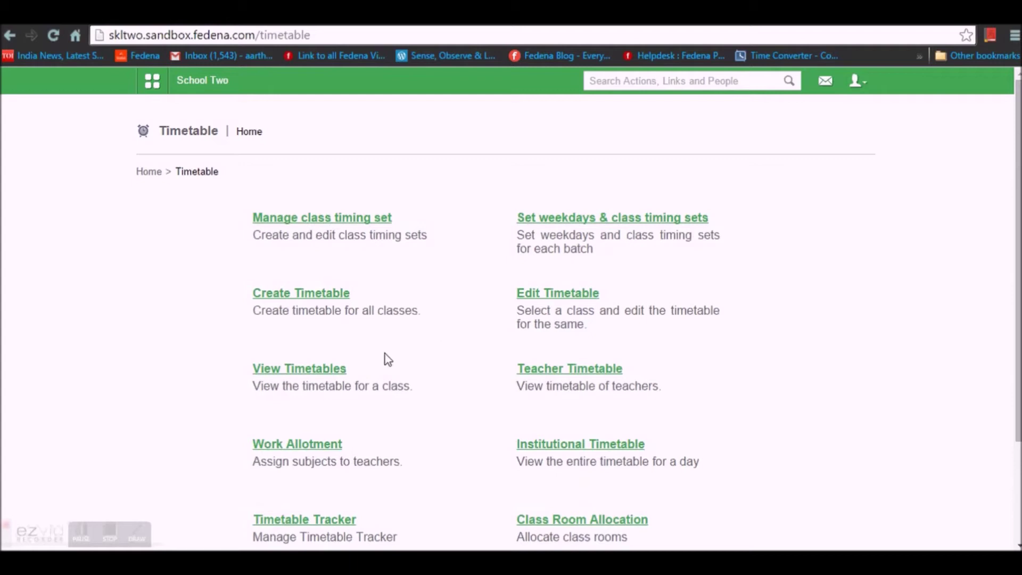
left_click(302, 371)
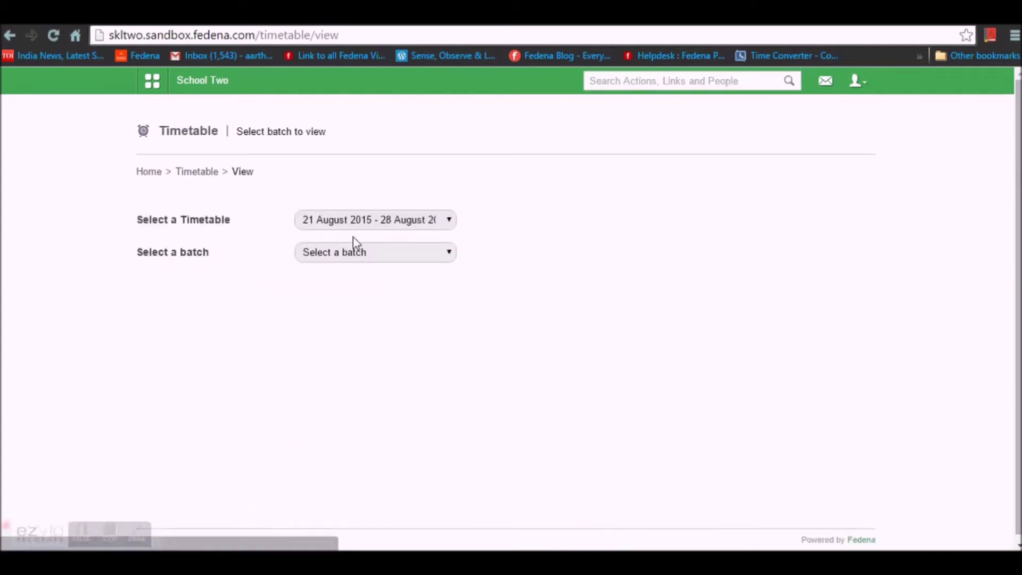
Step: Display the 14 September 2015 - 21 September 2015 timetable for batch C1 - A 15-16 and review it through Saturday
left_click(365, 228)
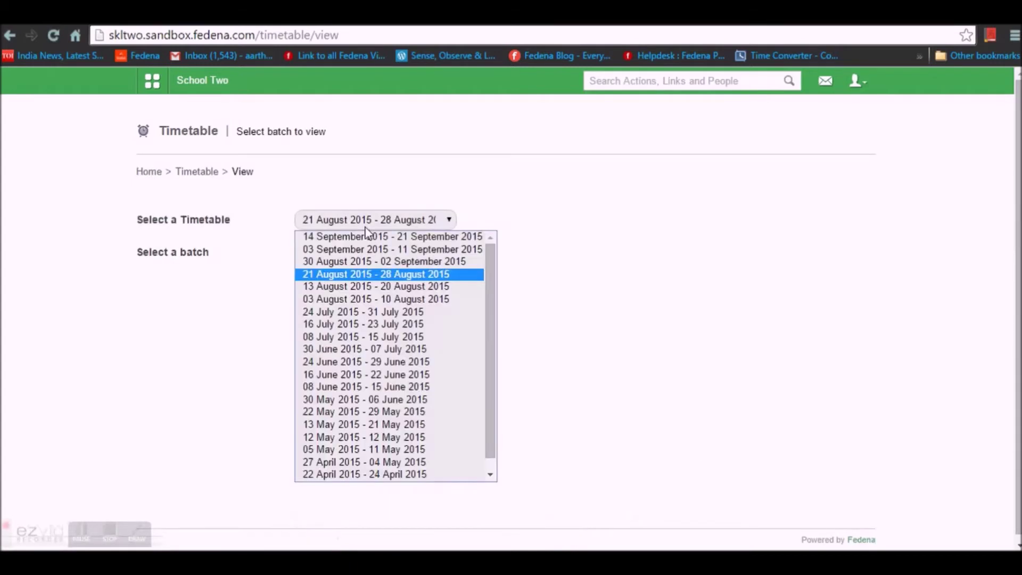
left_click(468, 241)
left_click(362, 258)
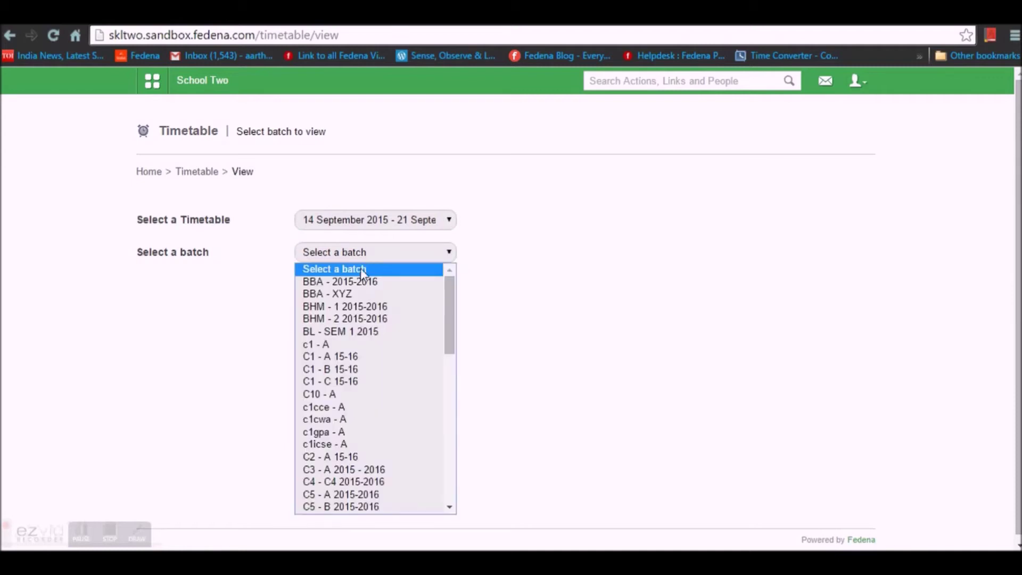
left_click(359, 356)
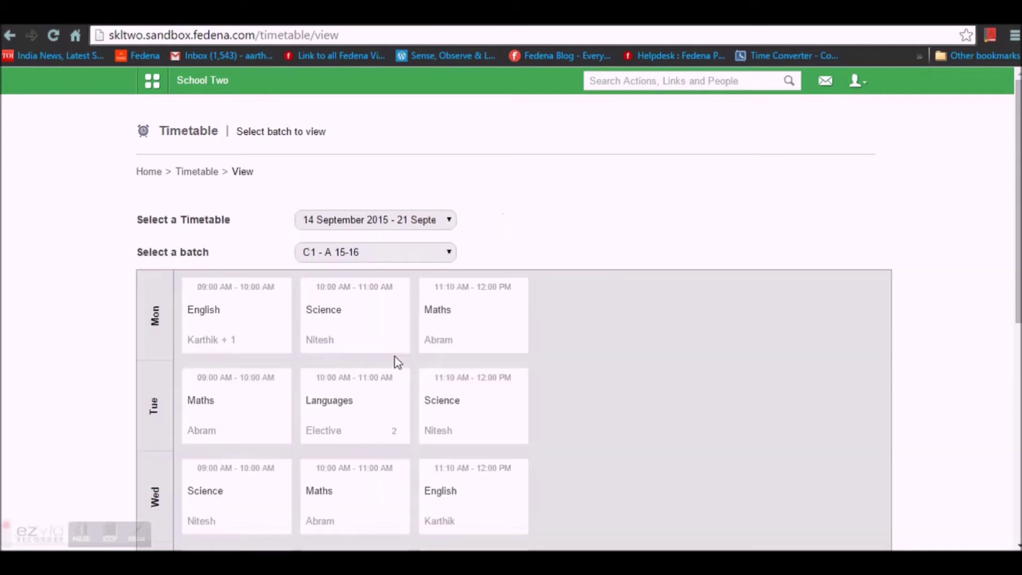
scroll(659, 361, "down", 7)
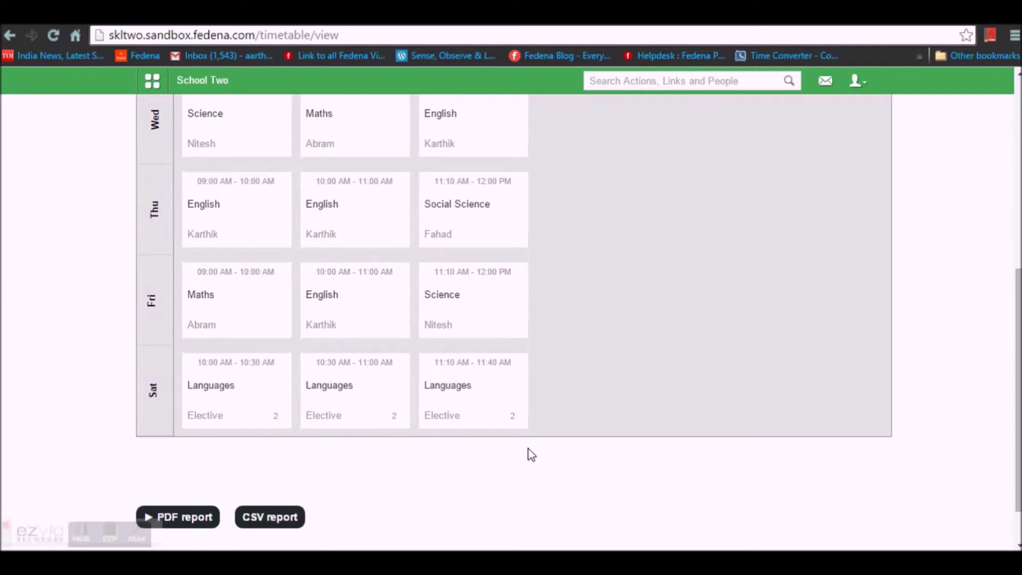
Step: Review the batch's class timetable from Monday to Saturday, including the teacher details of the Monday 09:00–10:00 English slot
scroll(528, 450, "up", 7)
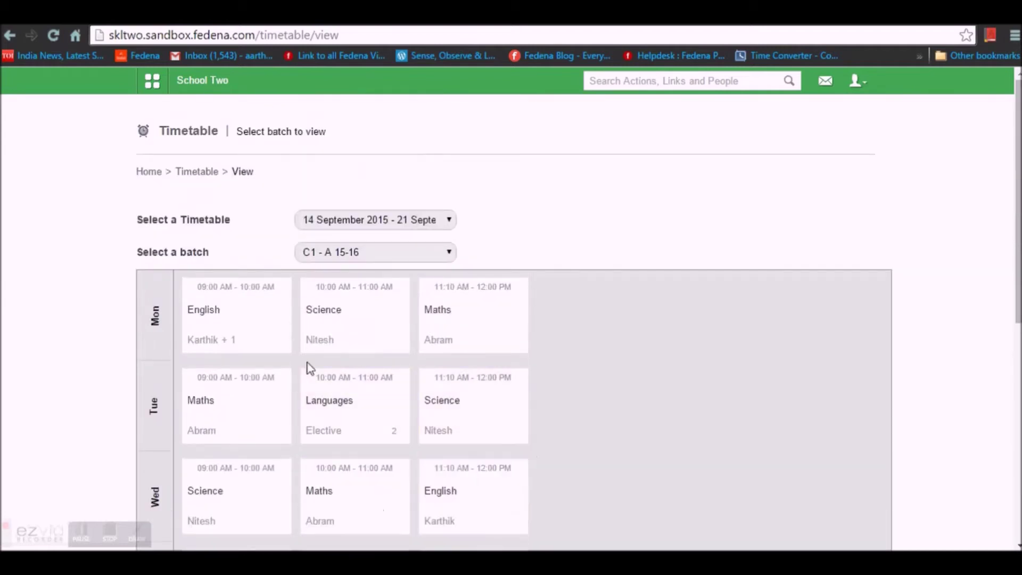
mouse_move(249, 324)
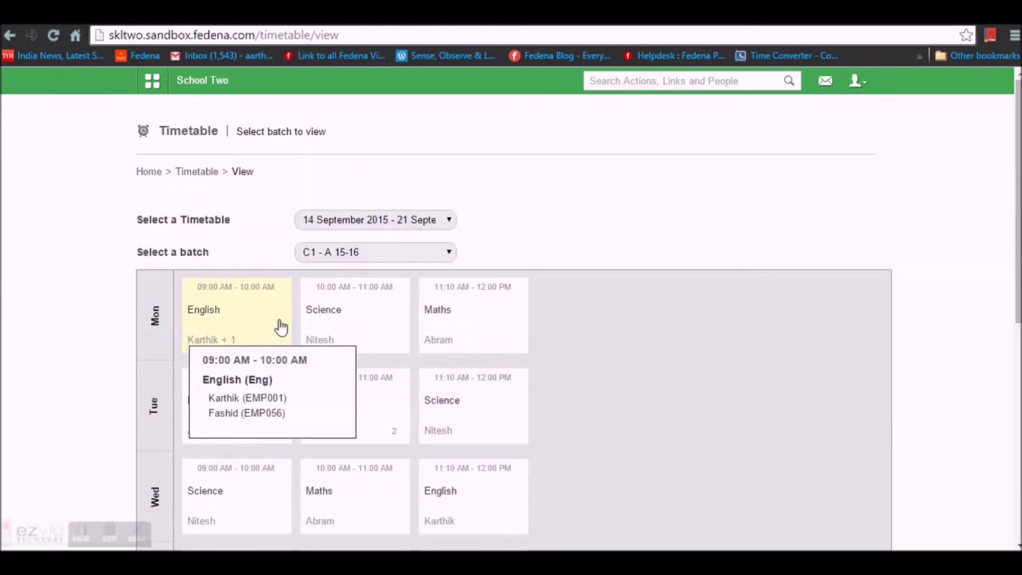
scroll(562, 369, "down", 2)
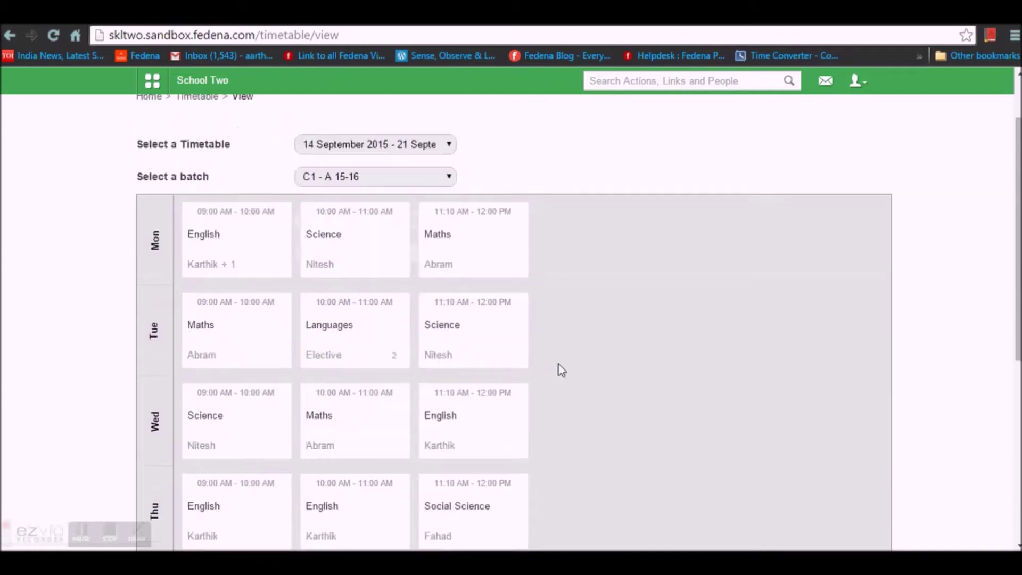
scroll(559, 367, "down", 5)
scroll(314, 475, "up", 2)
scroll(172, 501, "down", 2)
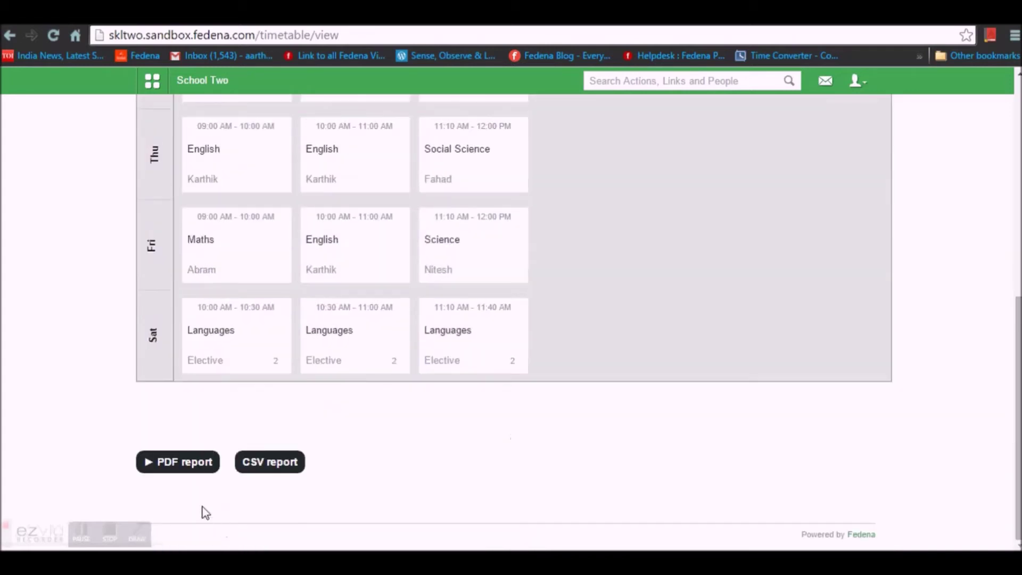
scroll(372, 448, "up", 10)
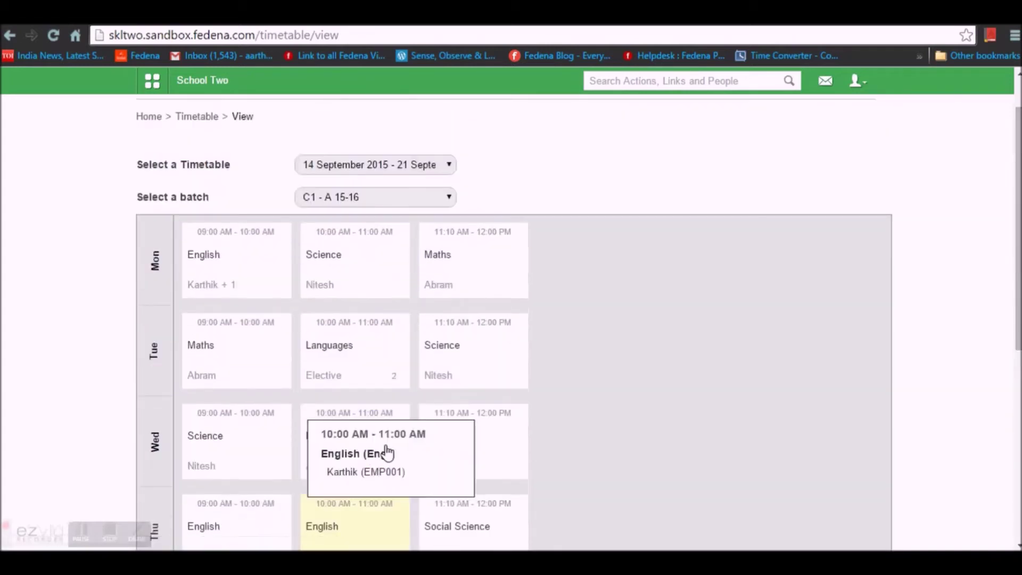
Step: View the list of timetable periods and their editing options, then return to the timetable overview
left_click(202, 173)
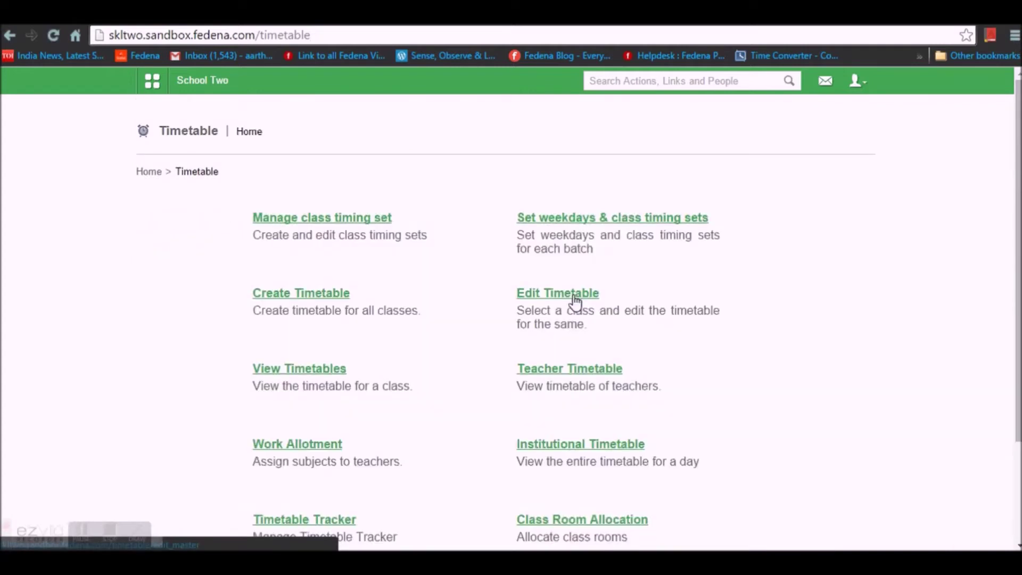
left_click(574, 297)
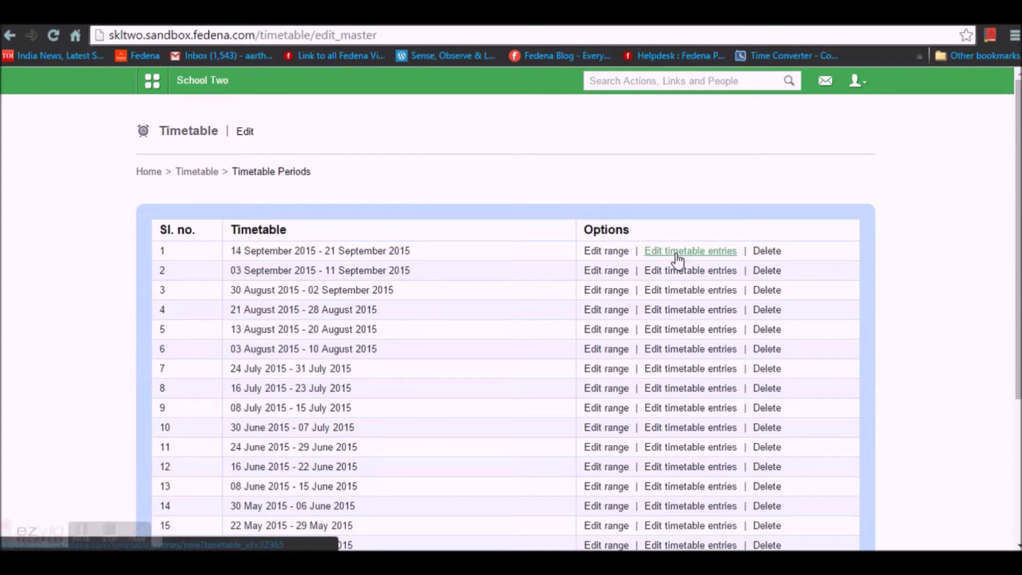
left_click(200, 172)
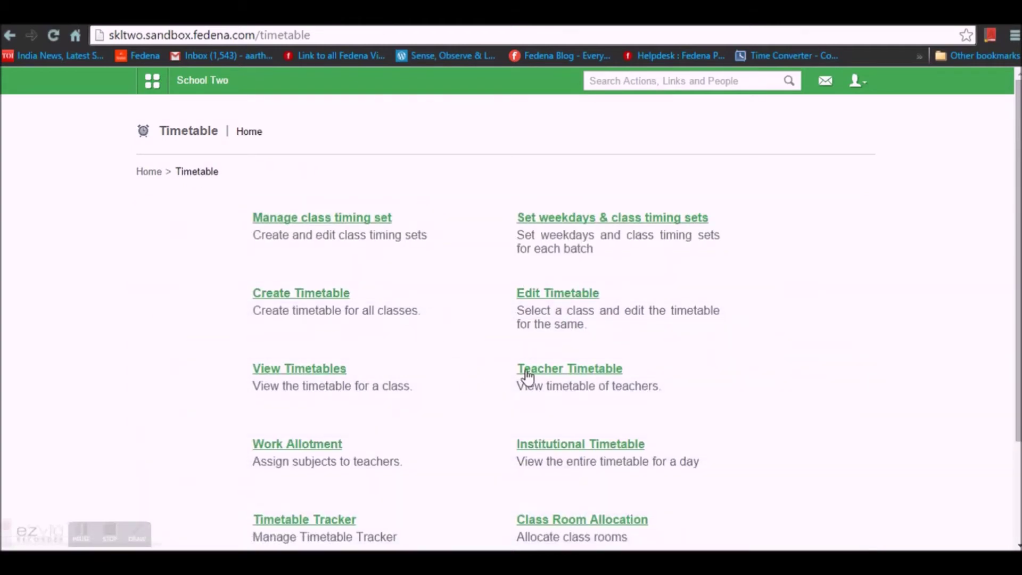
Step: Display the teacher timetables for the period 14 September 2015 - 21 September 2015
left_click(537, 372)
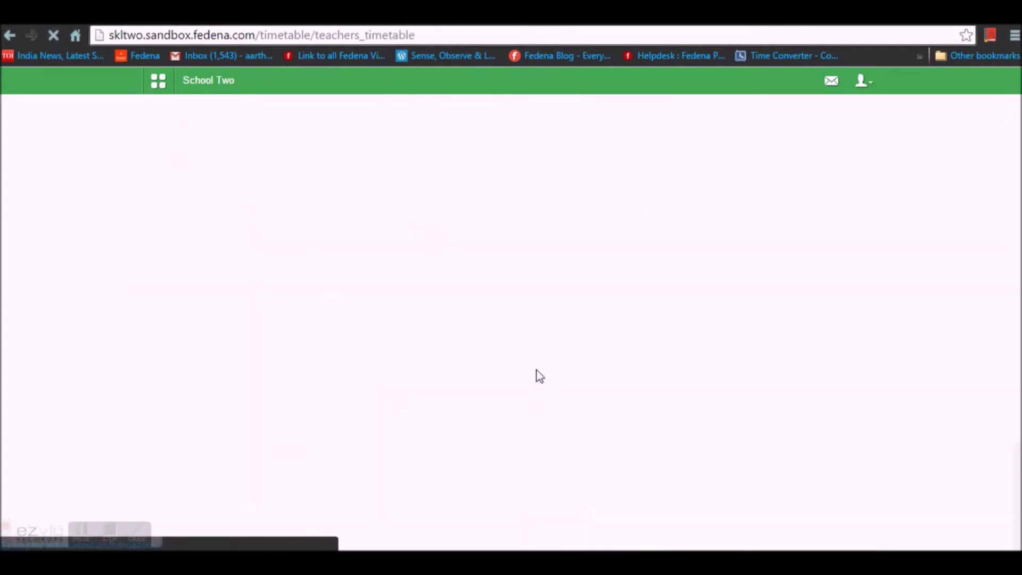
left_click(377, 223)
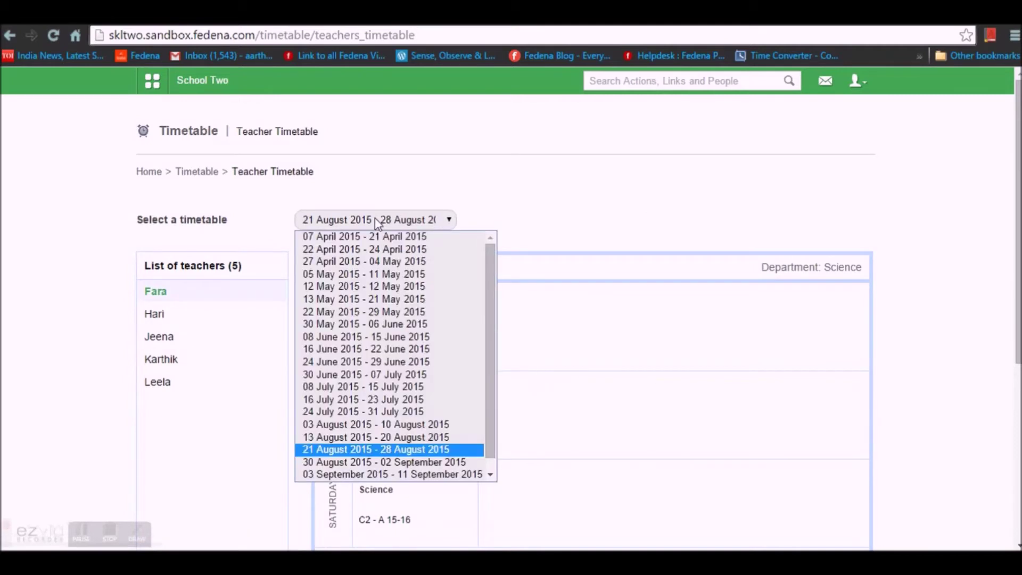
left_click(405, 473)
left_click(426, 220)
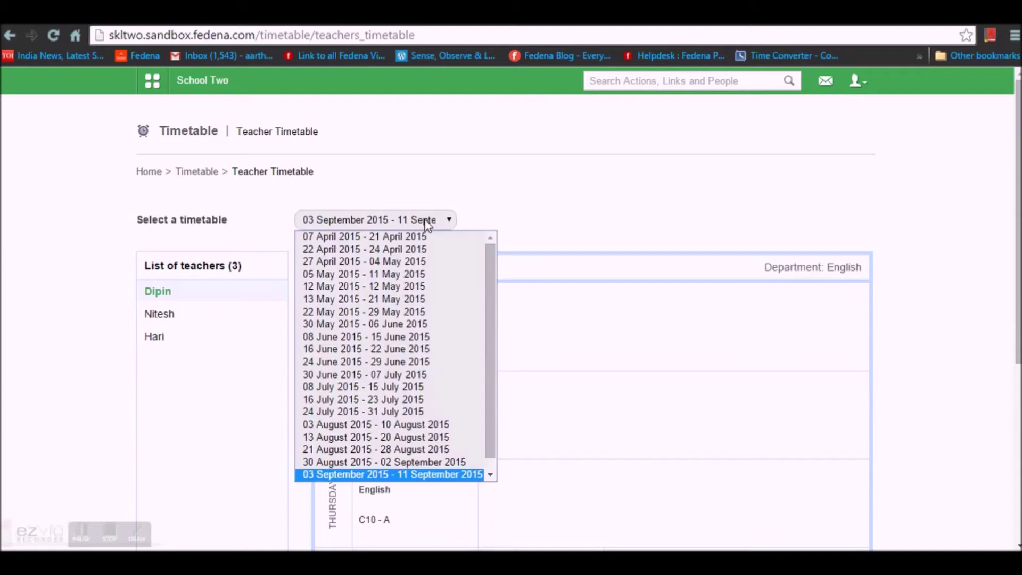
scroll(468, 456, "down", 1)
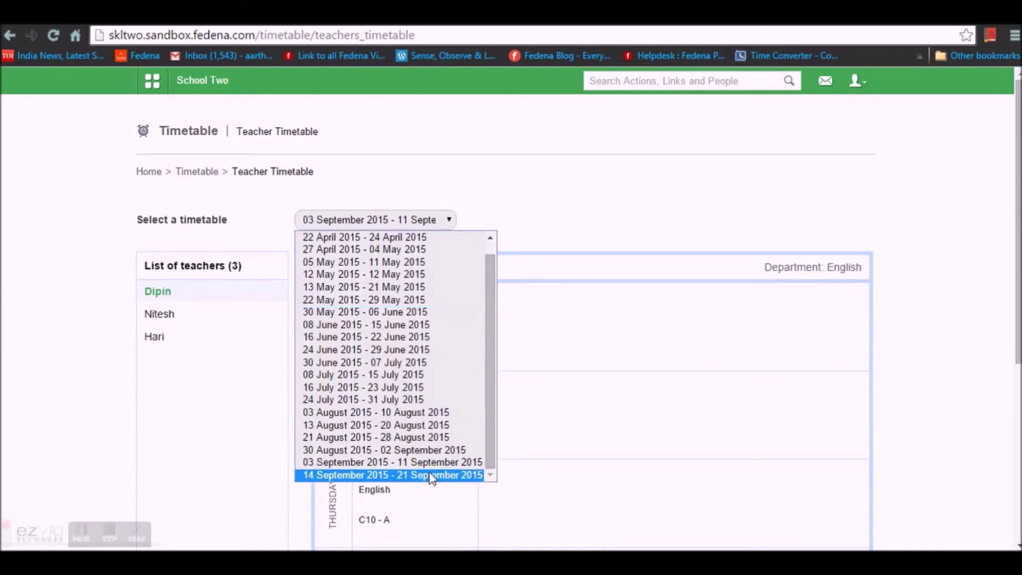
left_click(429, 479)
Step: Examine the first listed teacher's timetable through Friday, down to the report options
scroll(258, 361, "down", 1)
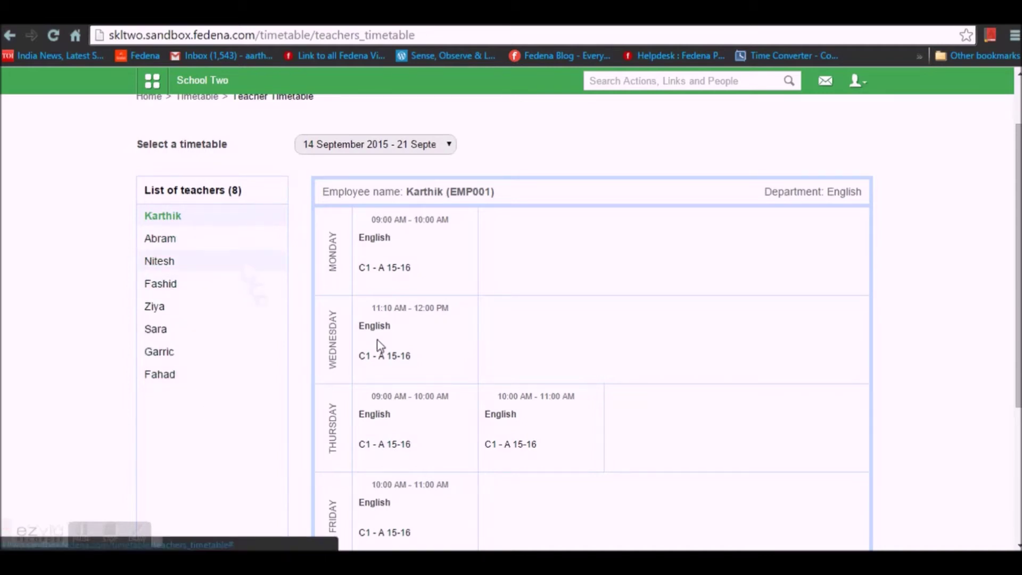
scroll(426, 319, "down", 3)
scroll(456, 335, "up", 2)
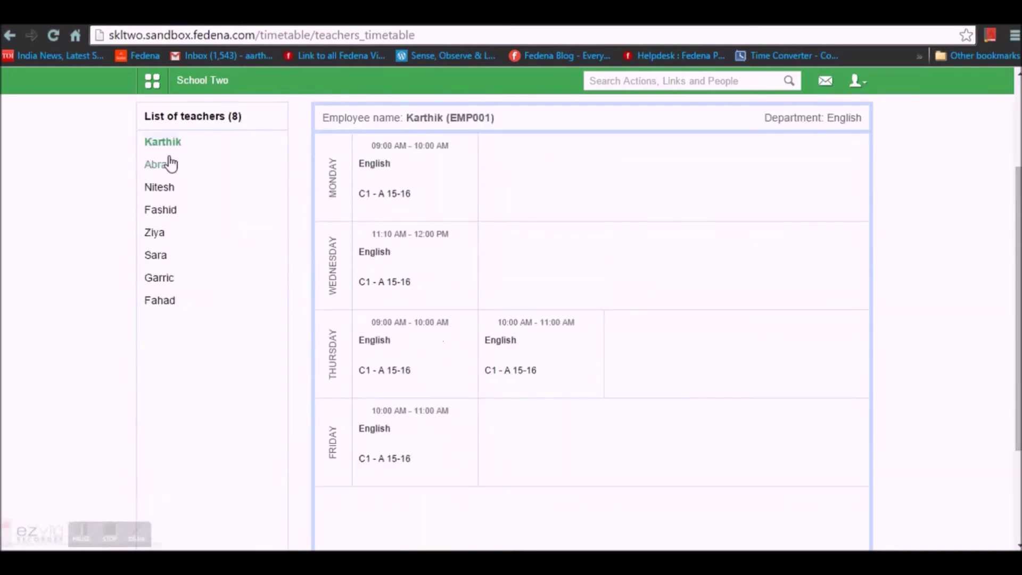
left_click(180, 150)
scroll(463, 291, "down", 2)
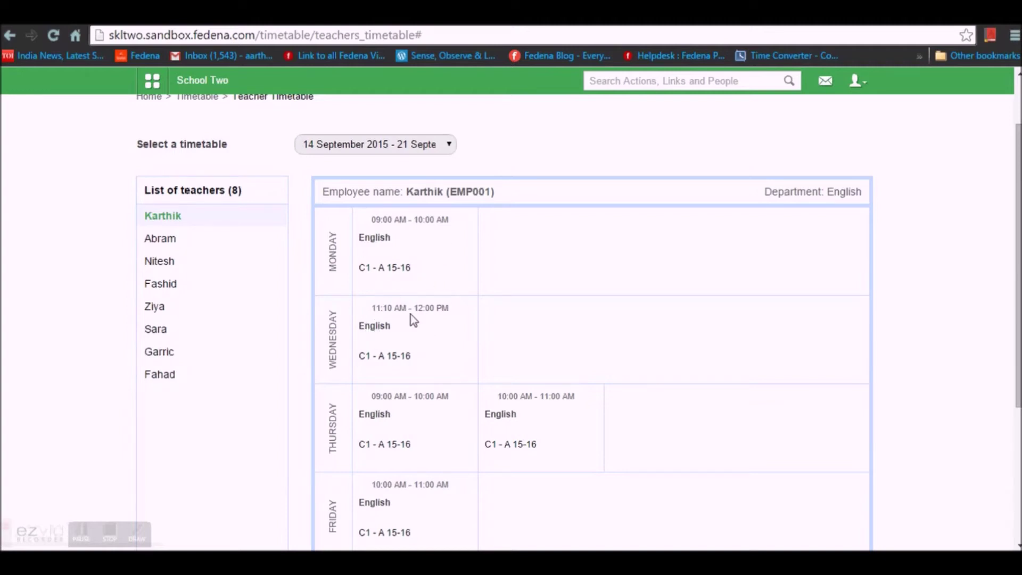
scroll(358, 377, "down", 2)
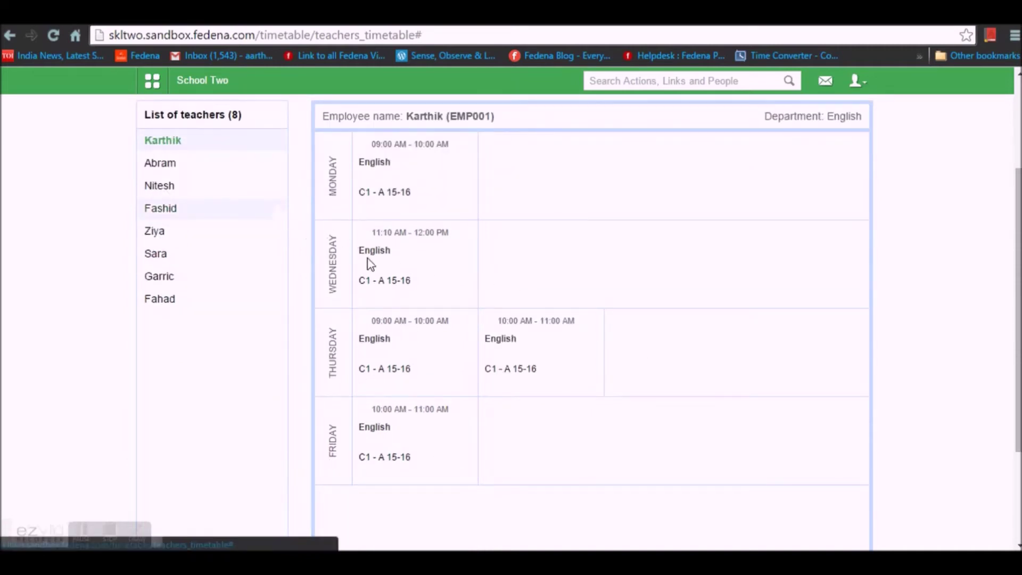
scroll(698, 282, "down", 3)
scroll(878, 330, "up", 2)
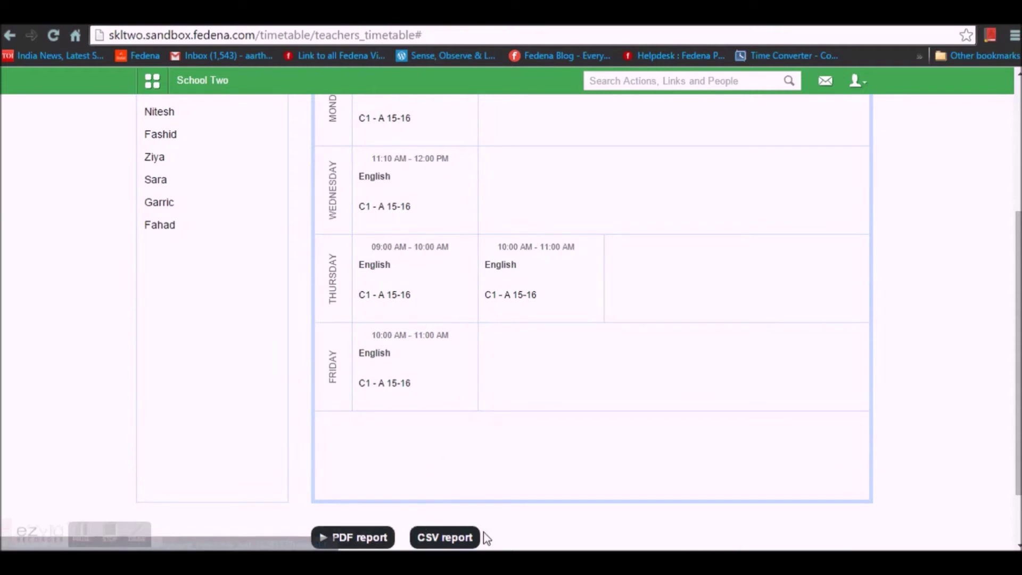
scroll(575, 489, "up", 2)
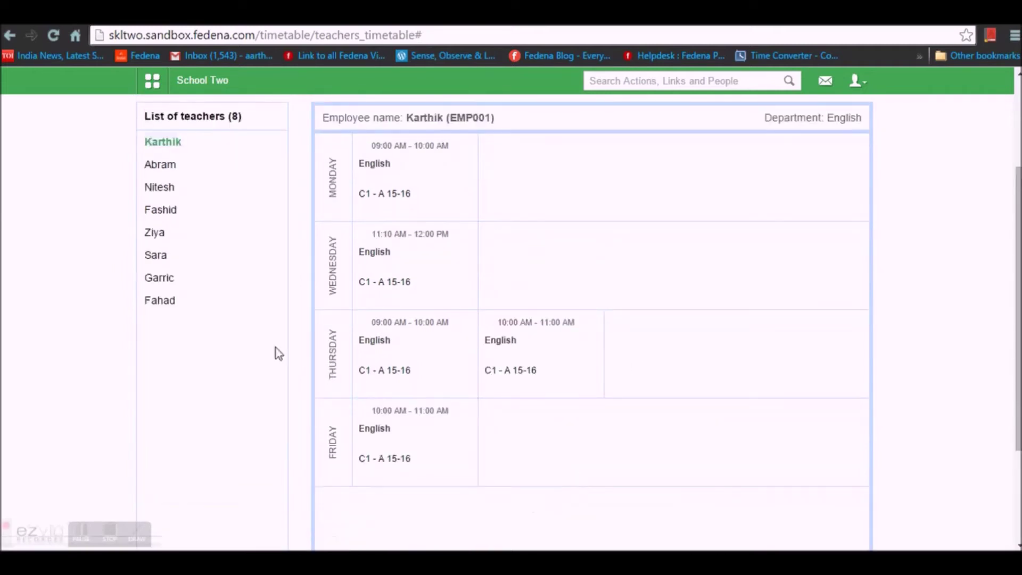
Step: View the individual timetables of the third, fourth and last listed teachers
left_click(166, 190)
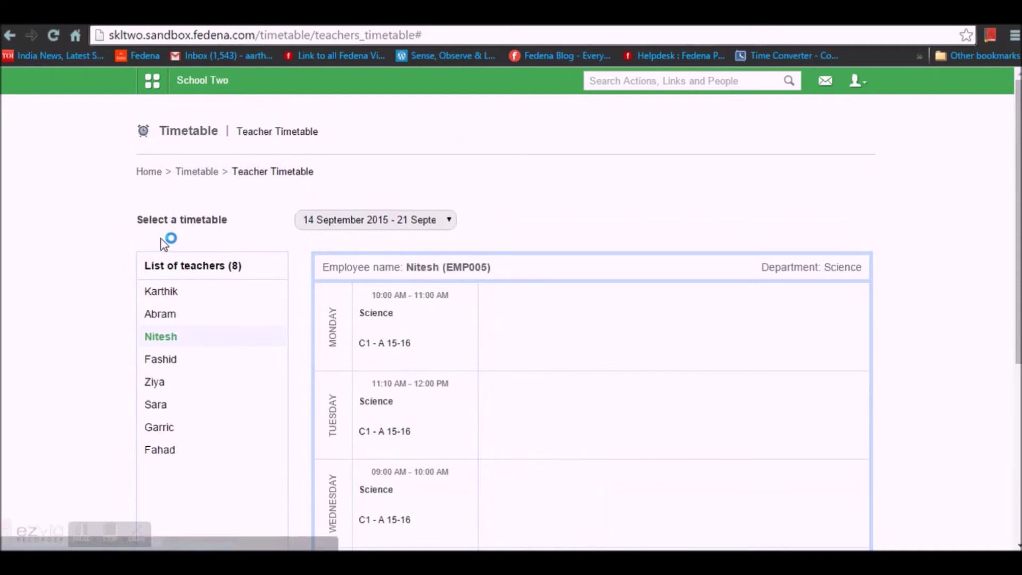
left_click(172, 359)
scroll(213, 376, "down", 3)
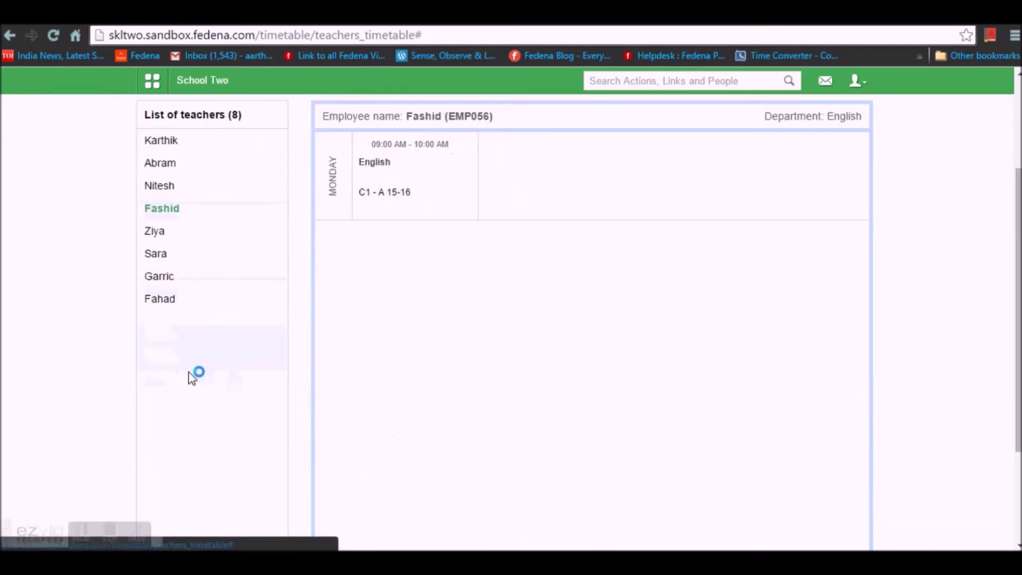
left_click(169, 301)
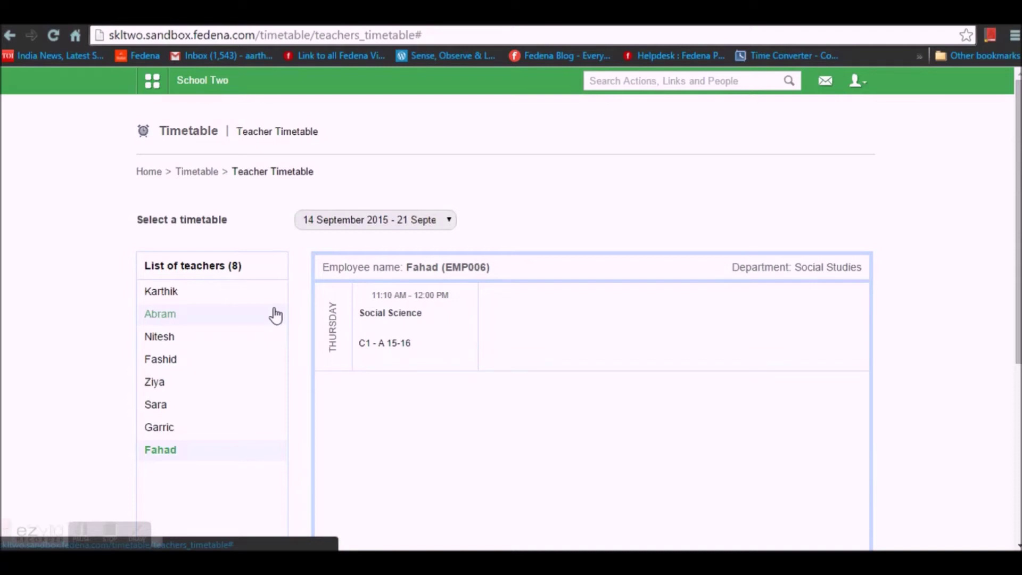
Step: Open Work Allotment and look over the teachers assigned to subjects across the batches
left_click(206, 178)
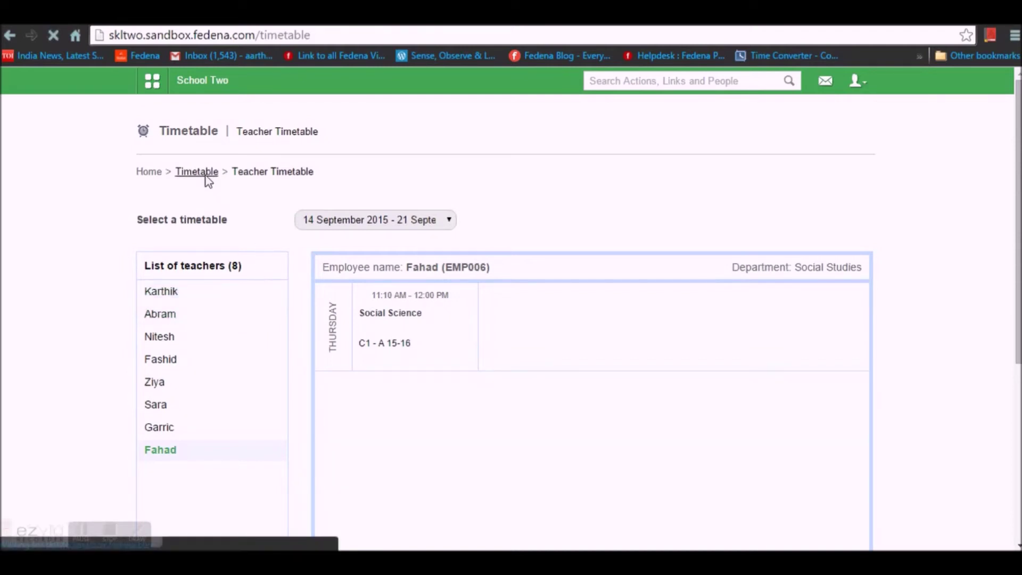
scroll(297, 212, "down", 2)
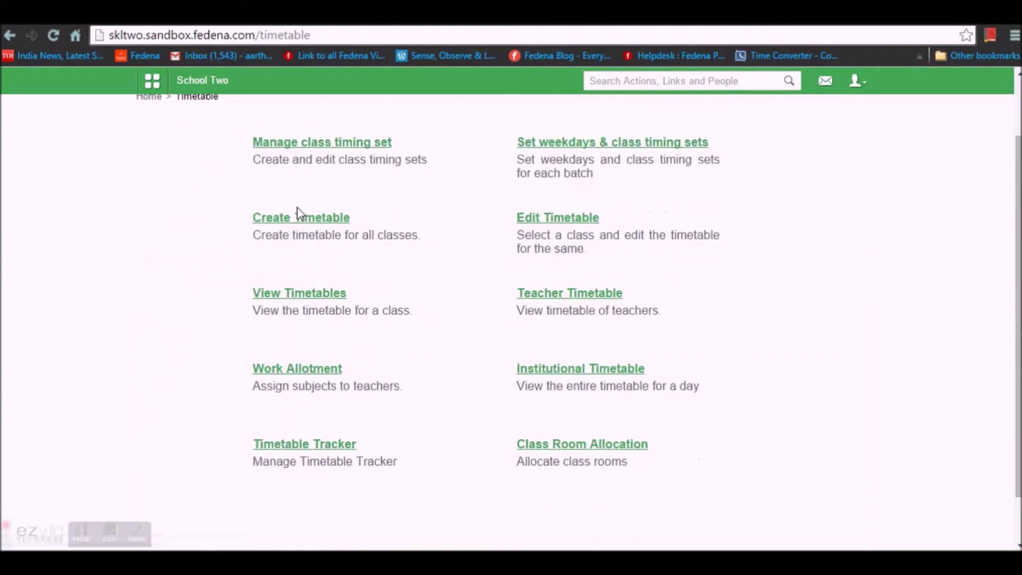
left_click(299, 371)
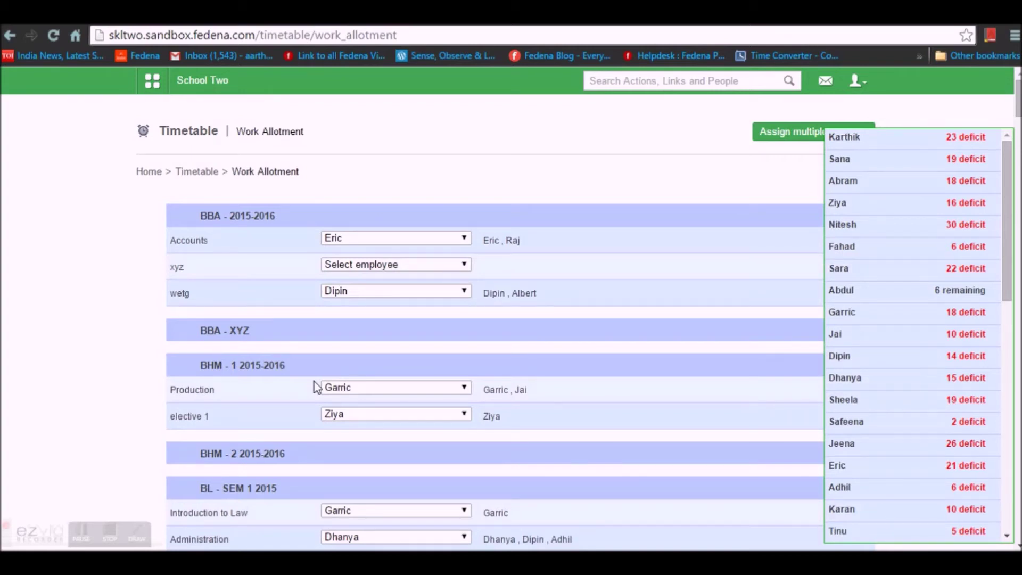
scroll(468, 232, "down", 15)
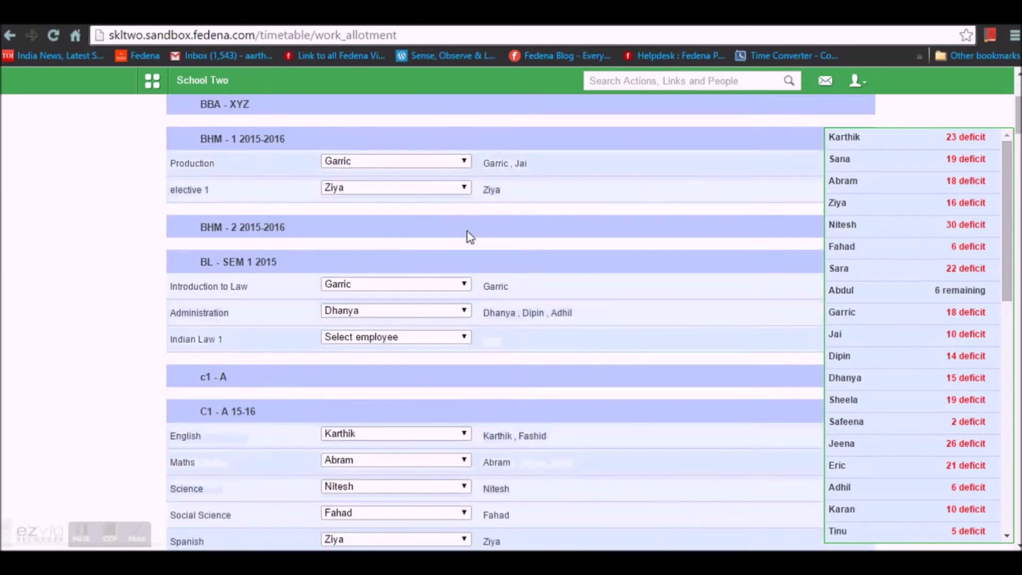
scroll(468, 235, "down", 15)
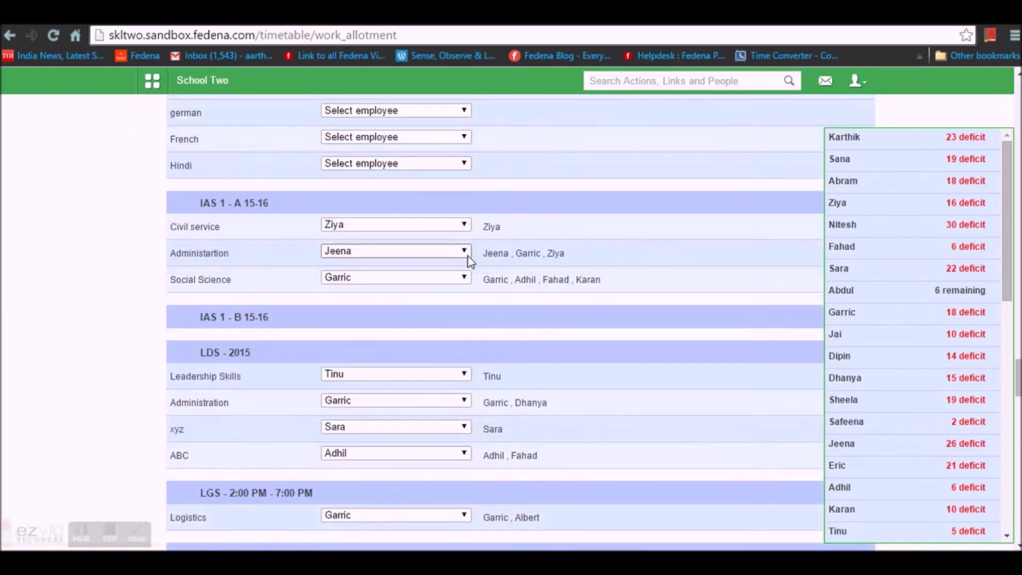
scroll(469, 253, "down", 5)
scroll(469, 257, "up", 20)
scroll(470, 261, "up", 20)
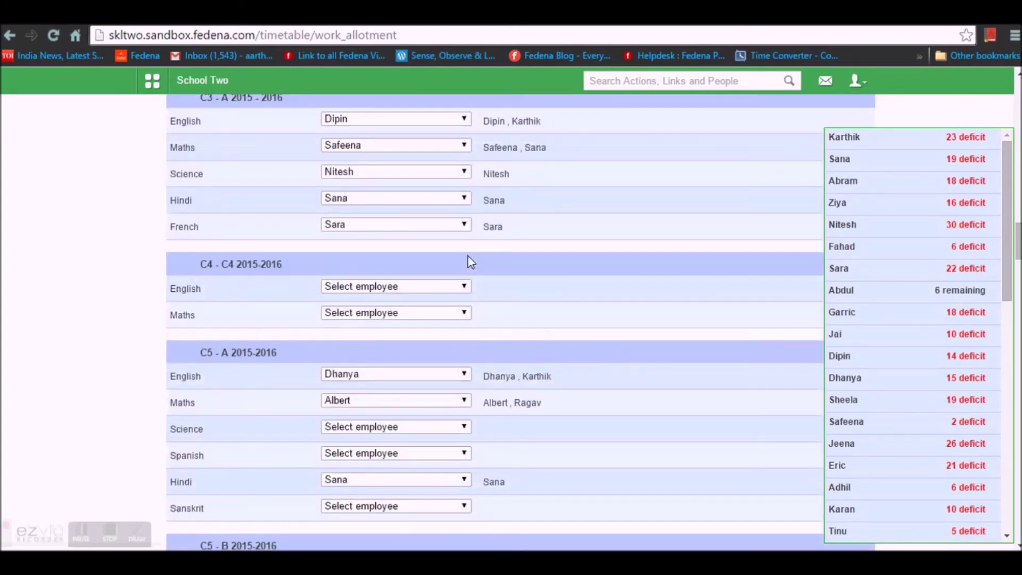
scroll(470, 262, "up", 5)
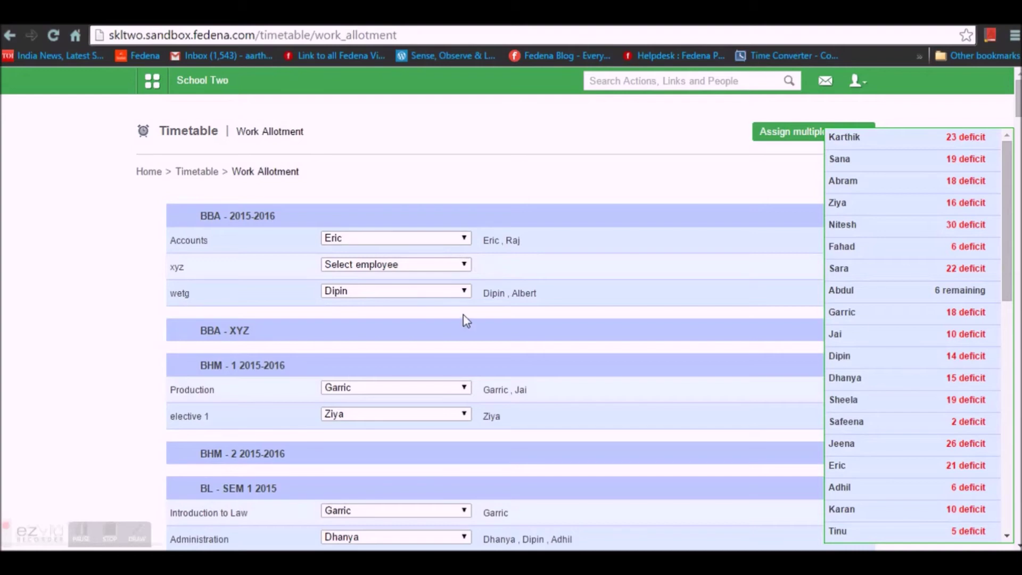
Step: For batch C1 - C 15-16, assign the first listed employee to English and the eighth to Maths
scroll(466, 325, "down", 10)
scroll(471, 333, "up", 3)
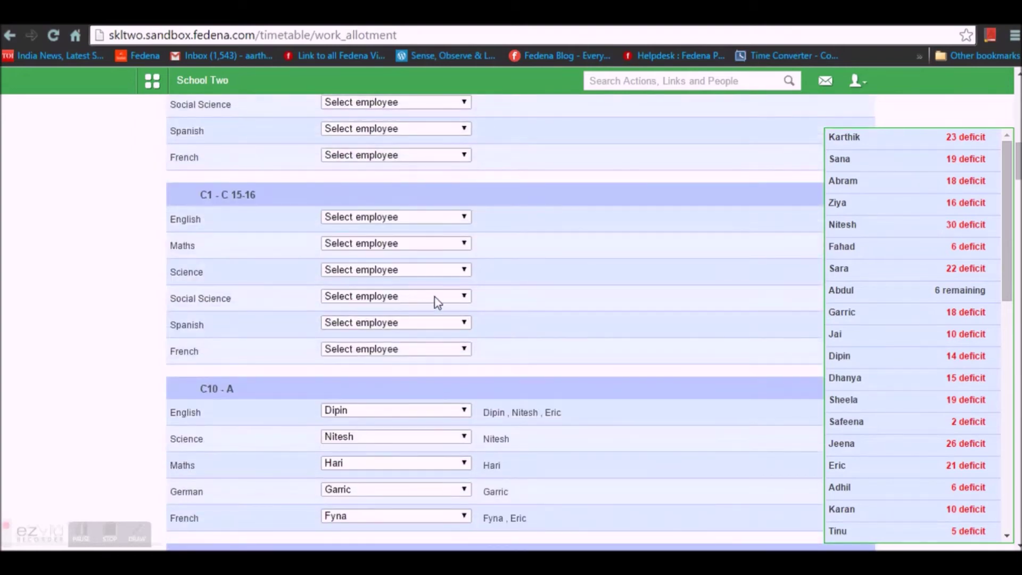
left_click(399, 217)
left_click(386, 244)
left_click(411, 243)
left_click(388, 357)
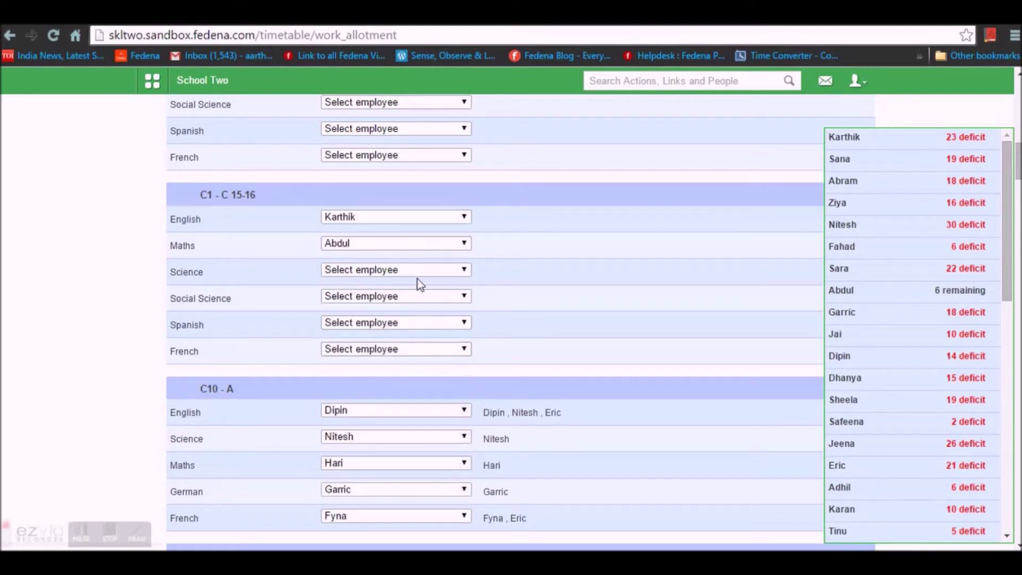
Step: For batch C1 - C 15-16, assign the fifteenth listed employee to Science and the thirteenth to Social Science
left_click(423, 272)
left_click(400, 471)
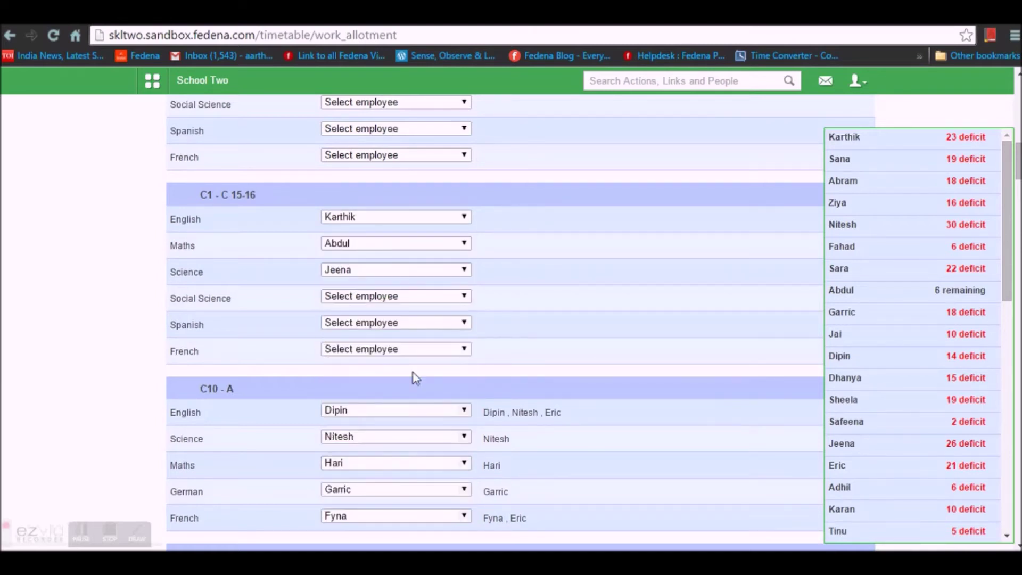
left_click(426, 296)
left_click(415, 206)
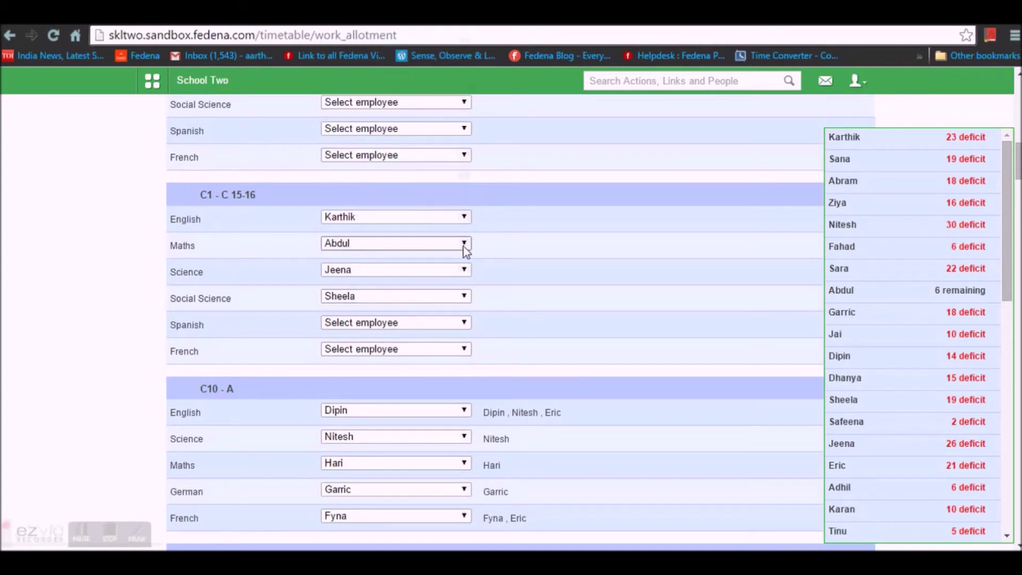
Step: For batch C1 - C 15-16, assign the eleventh listed employee to Spanish and the fourth to French
left_click(408, 324)
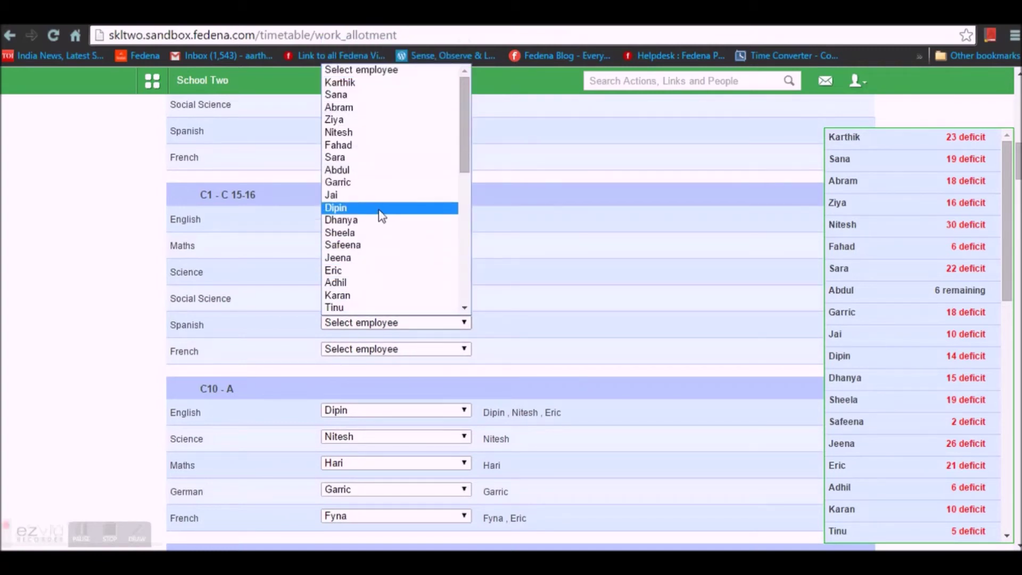
left_click(379, 208)
left_click(406, 353)
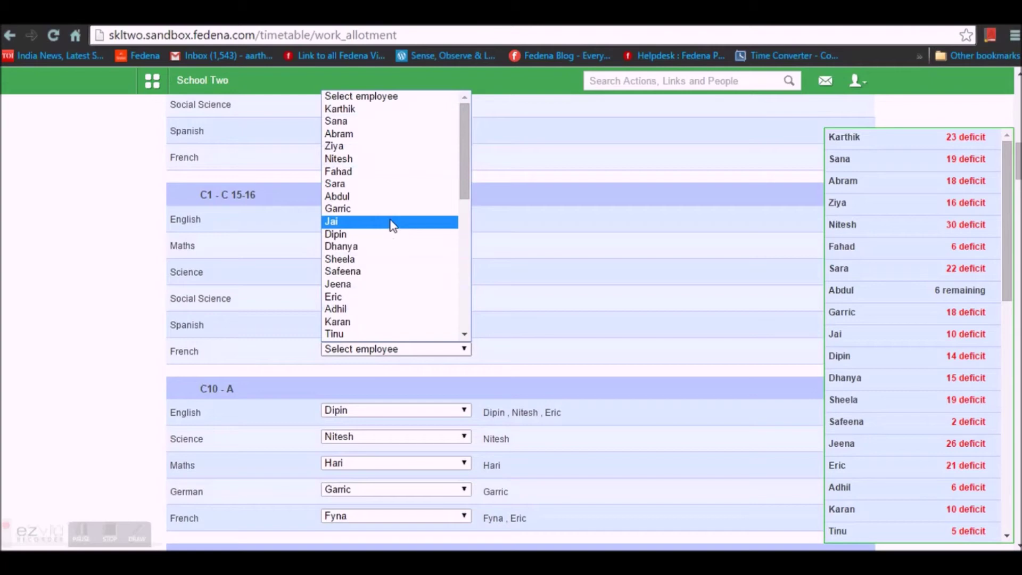
left_click(405, 149)
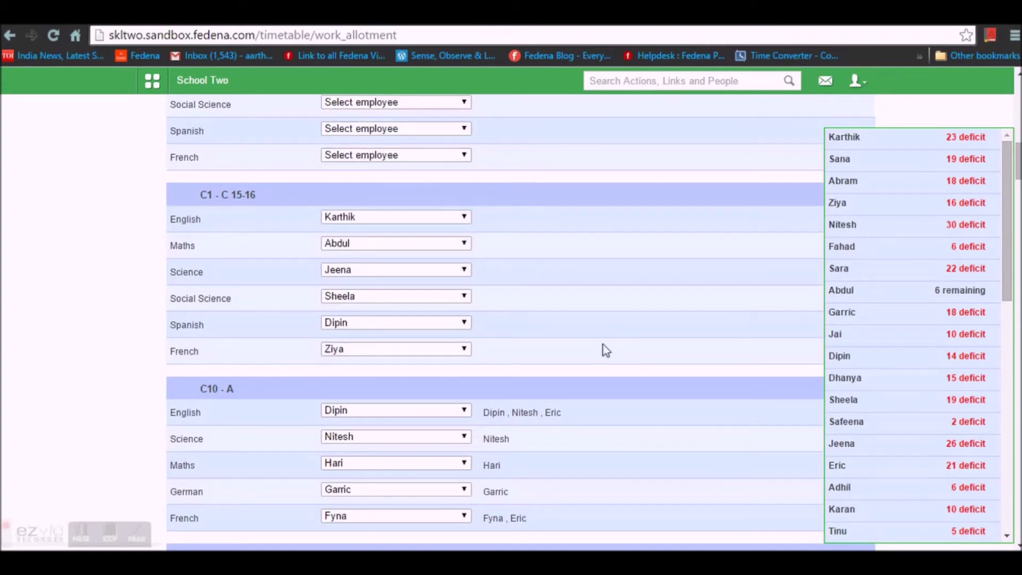
Step: Open the multiple-teacher assignment page, view employees assigned to English in batch C1 - A 15-16, and return to Work Allotment
scroll(603, 344, "up", 7)
scroll(602, 344, "up", 3)
scroll(603, 344, "up", 6)
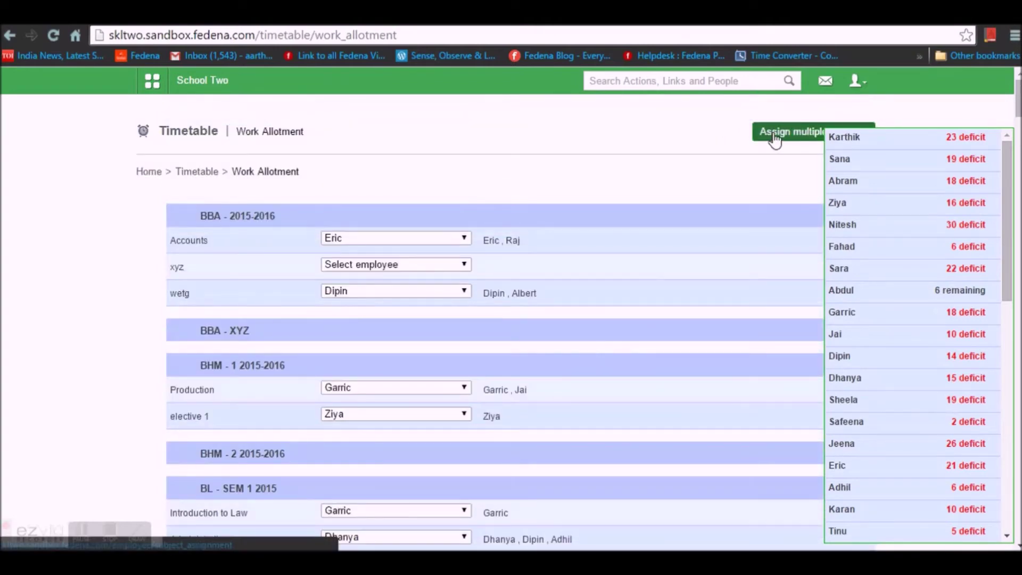
left_click(774, 137)
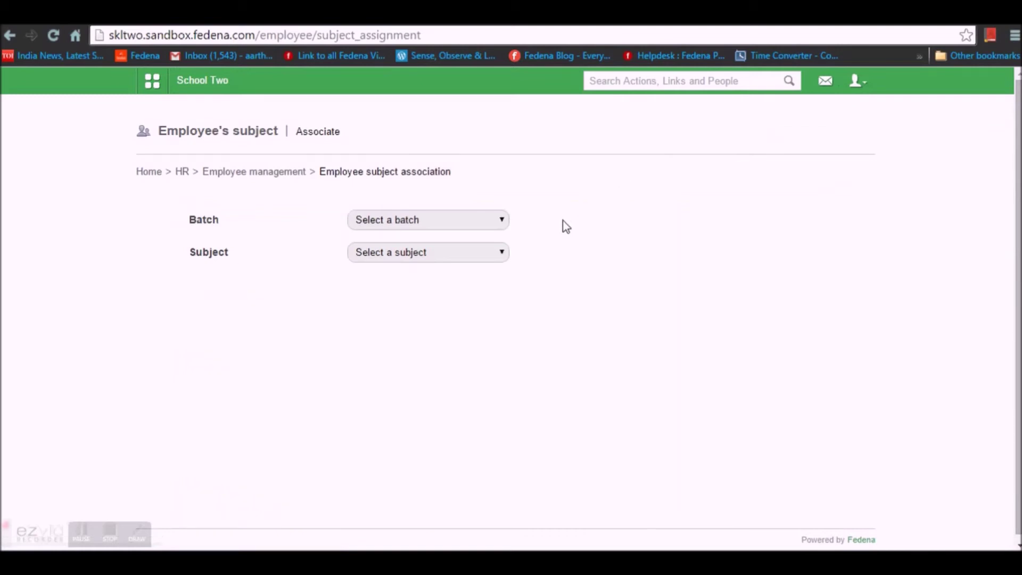
left_click(498, 226)
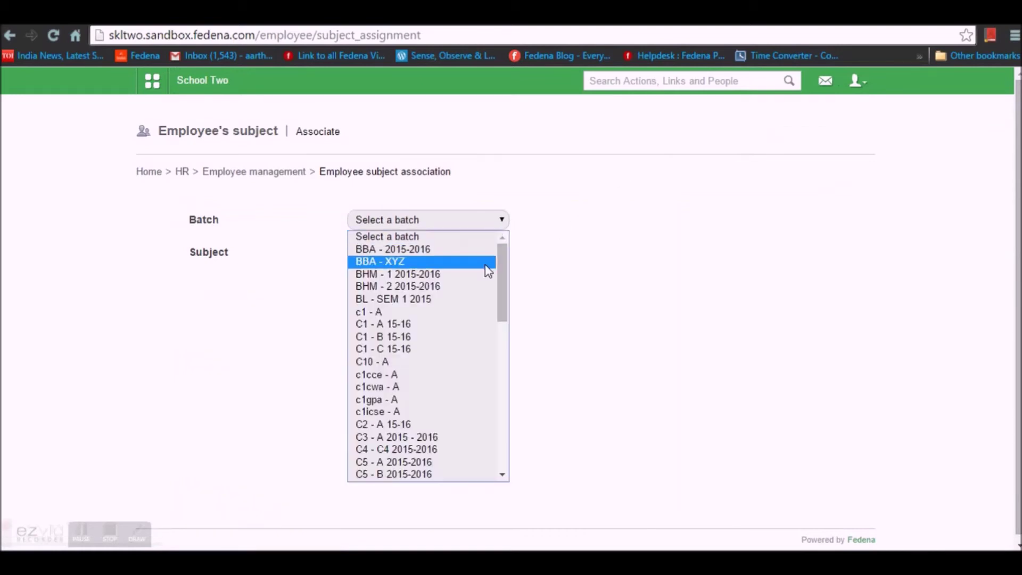
left_click(456, 326)
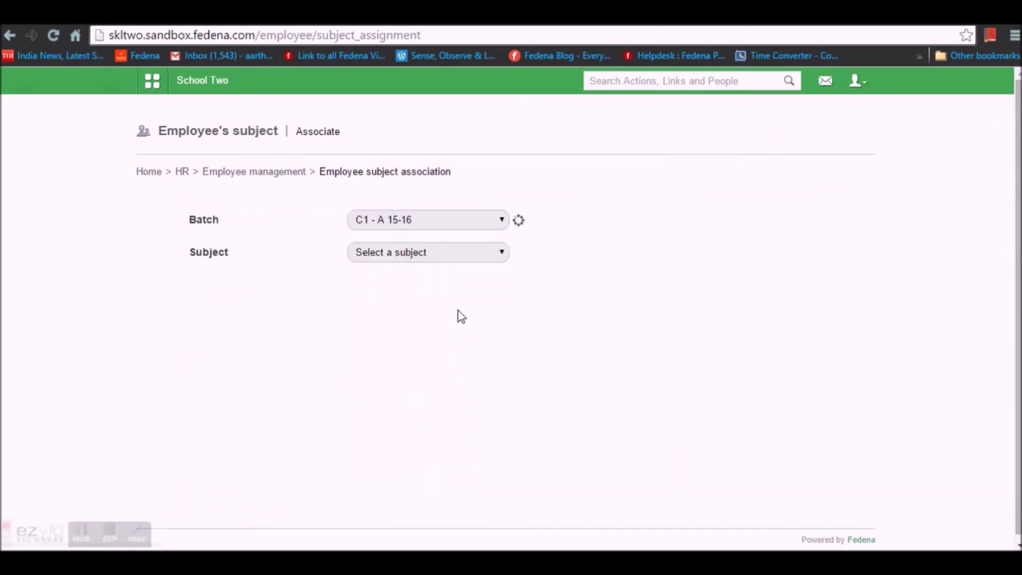
left_click(483, 258)
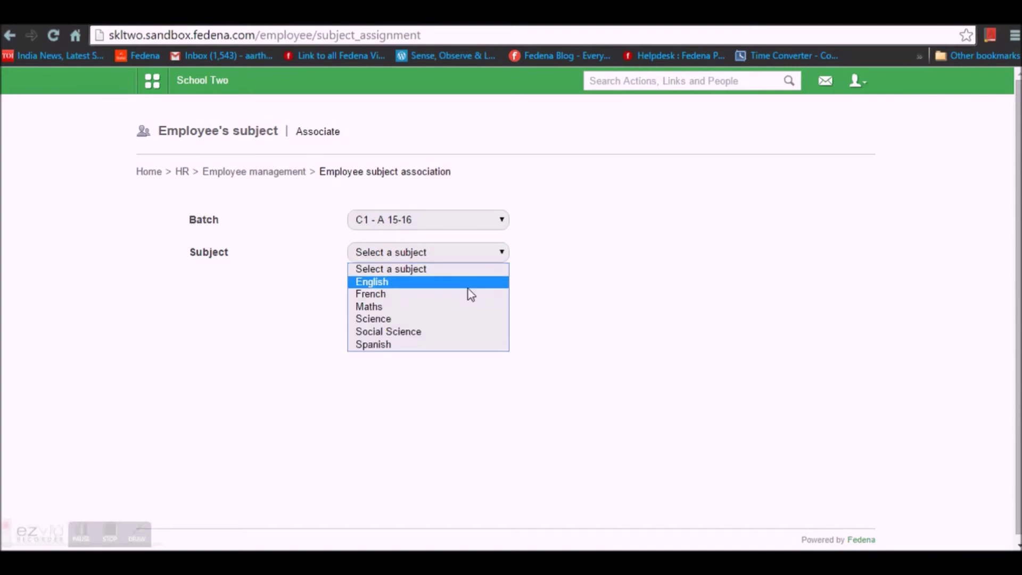
left_click(468, 287)
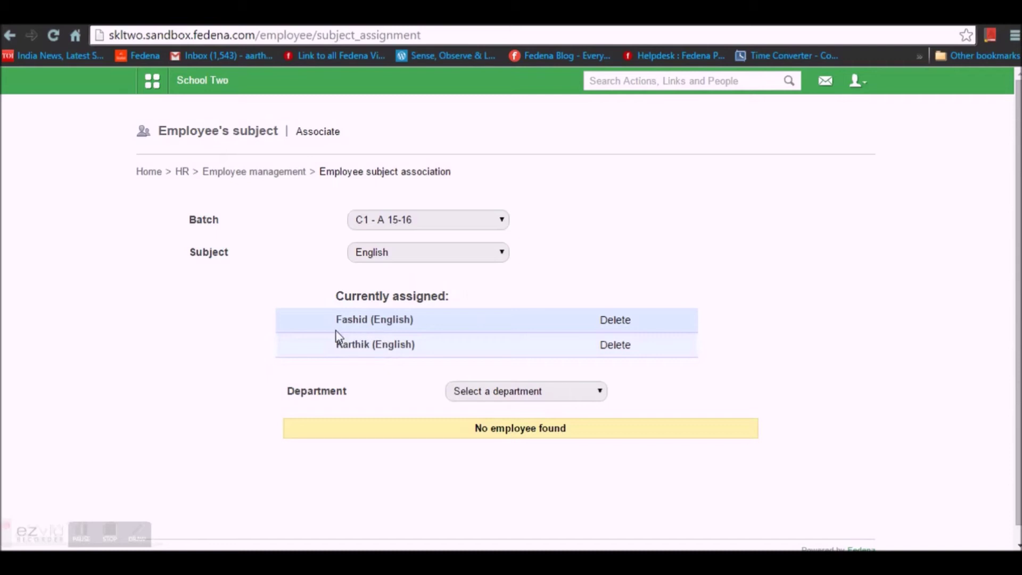
left_click(6, 36)
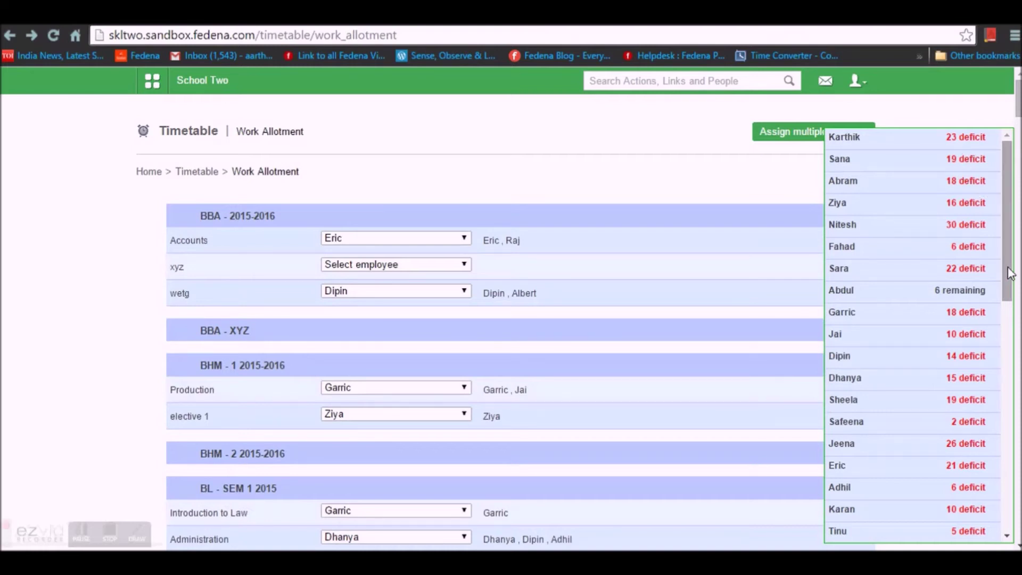
Step: Examine the workload status of each employee in the Work Allotment summary and glance over the batch allotments
scroll(1012, 273, "down", 8)
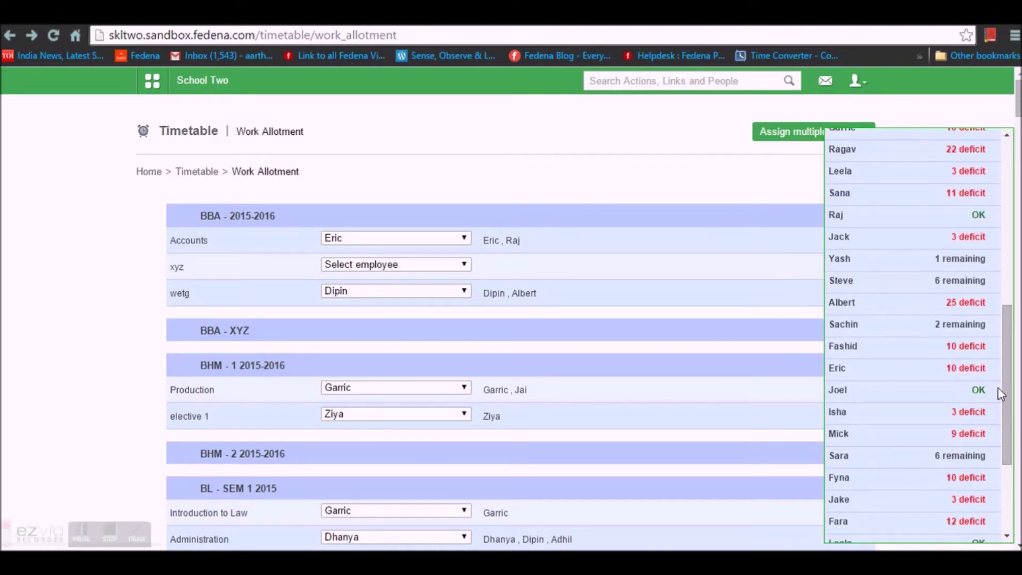
left_click_drag(1006, 389, 1011, 222)
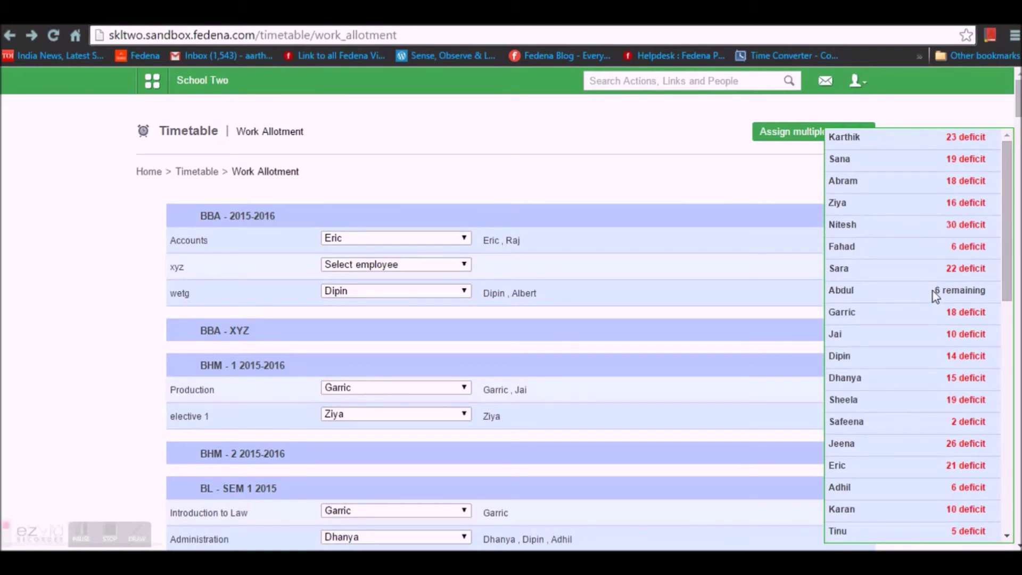
scroll(934, 293, "down", 2)
scroll(954, 324, "down", 5)
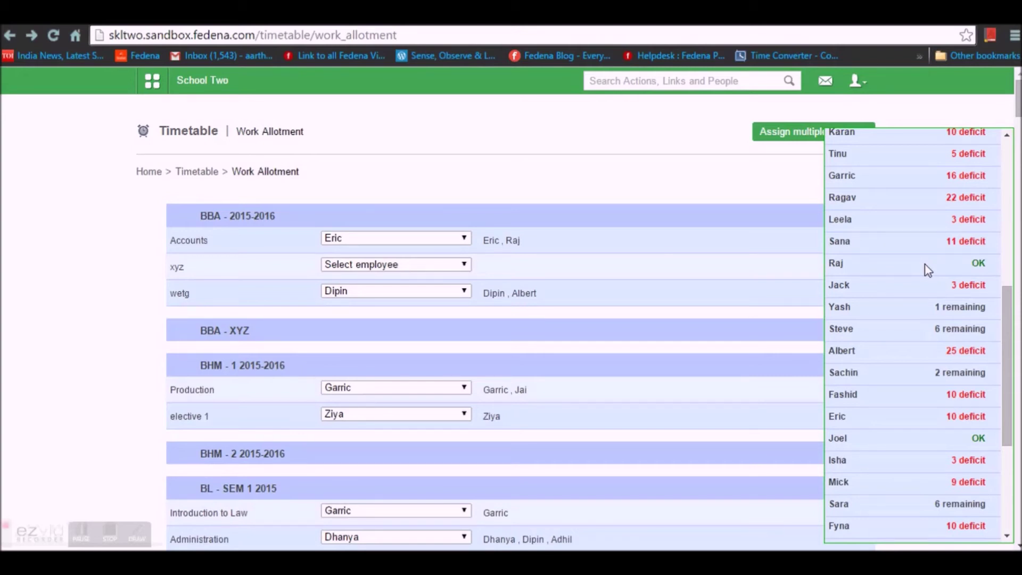
scroll(931, 264, "up", 7)
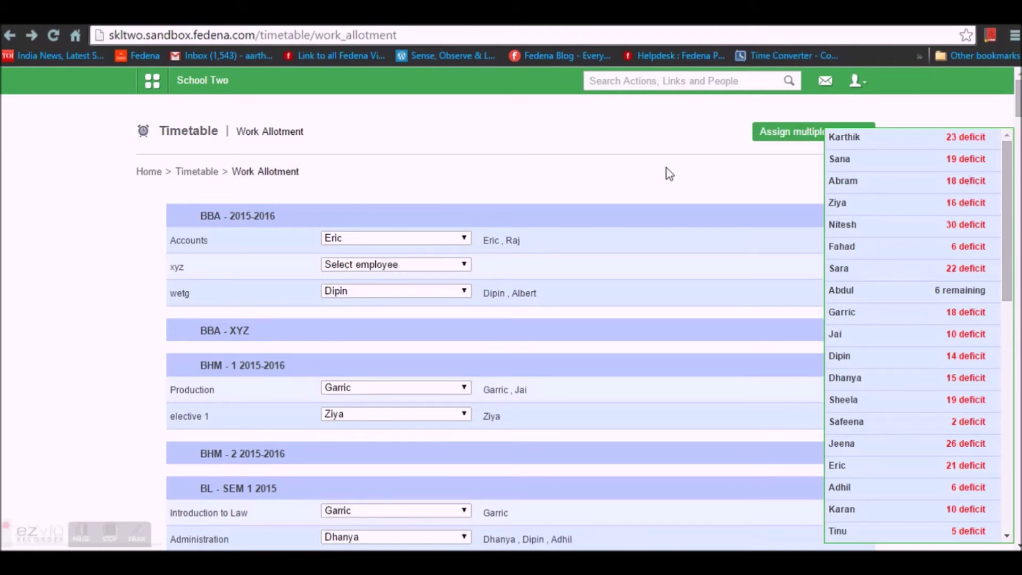
scroll(580, 197, "down", 1)
scroll(639, 224, "down", 3)
scroll(684, 244, "down", 4)
scroll(687, 249, "up", 9)
Step: Open the Institutional Timetable and look over the batch entries for 27 August 2015
left_click(200, 174)
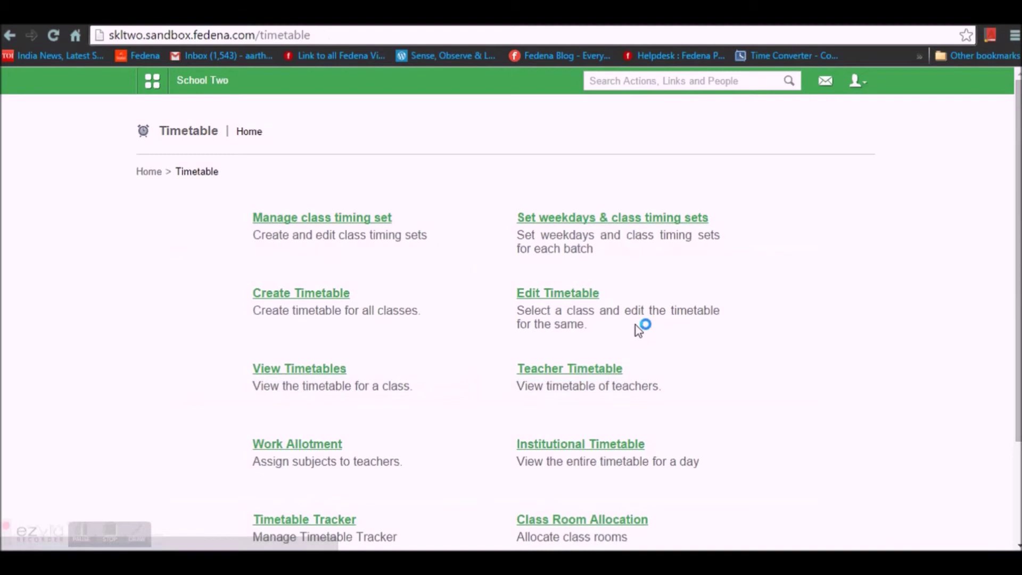
scroll(637, 326, "down", 3)
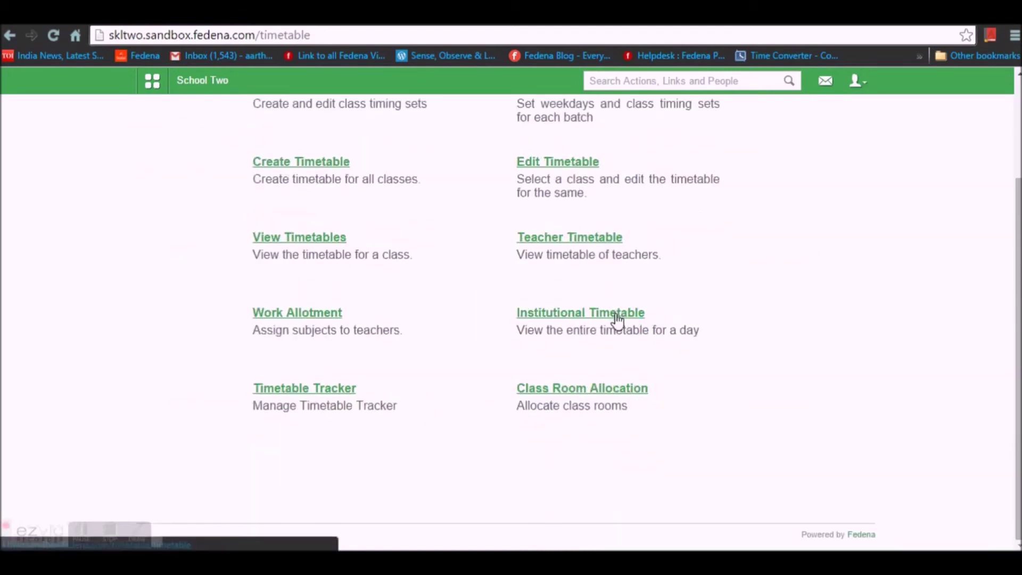
left_click(618, 319)
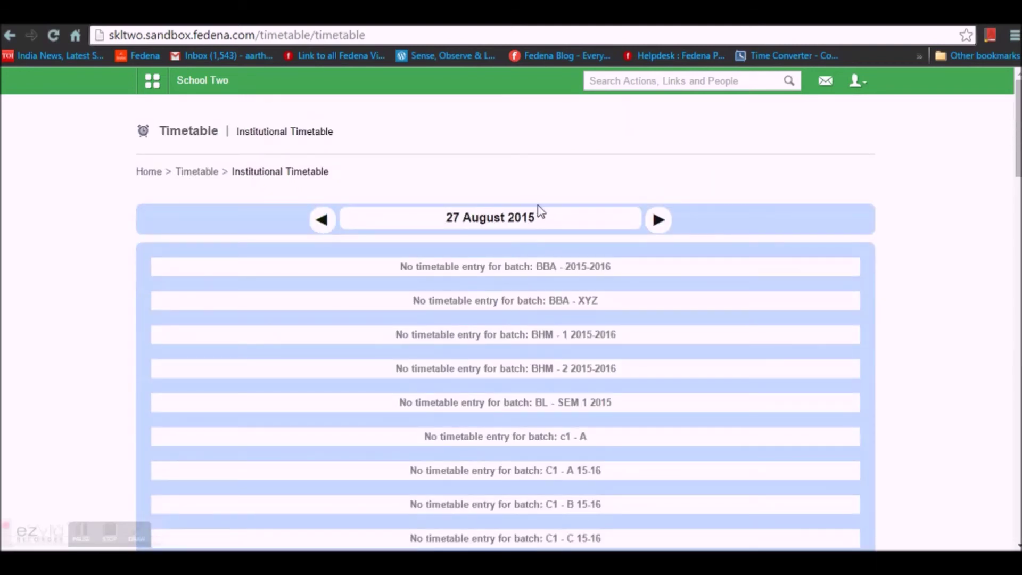
scroll(543, 201, "down", 8)
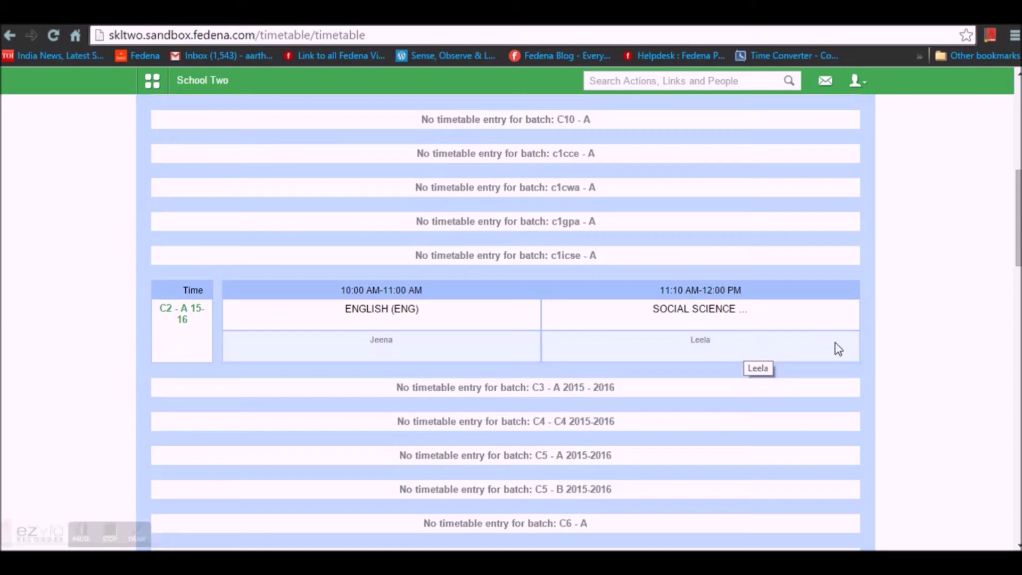
scroll(945, 333, "up", 9)
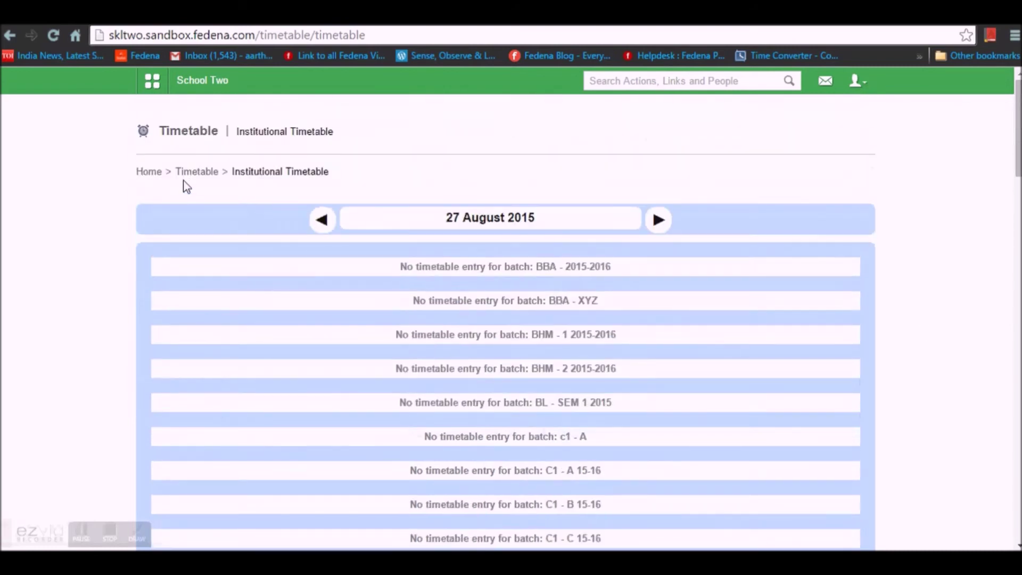
Step: Open Swap Timetable in the Timetable Tracker and load the periods of batch C2 - A 15-16
left_click(193, 171)
scroll(378, 228, "down", 2)
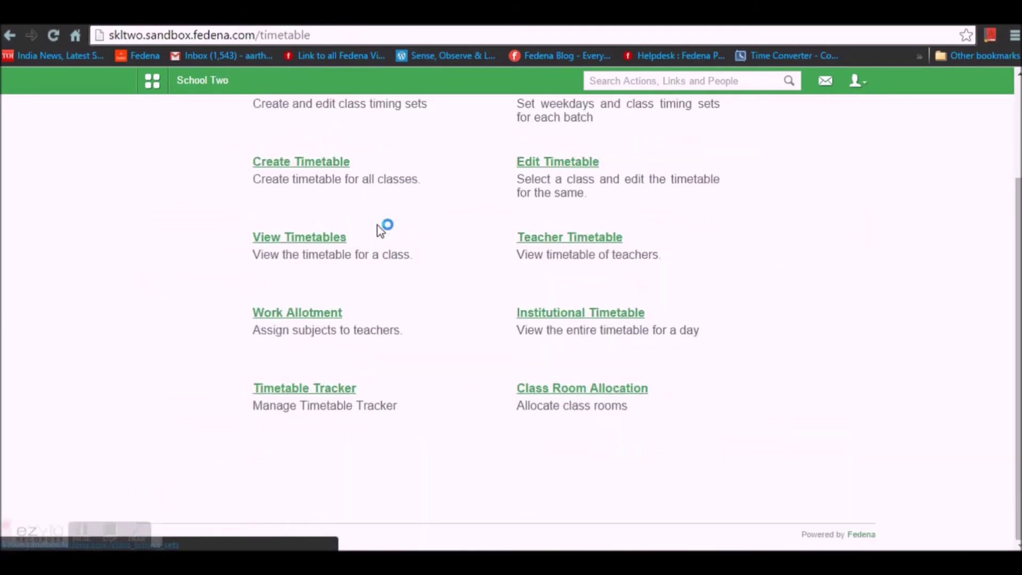
left_click(322, 389)
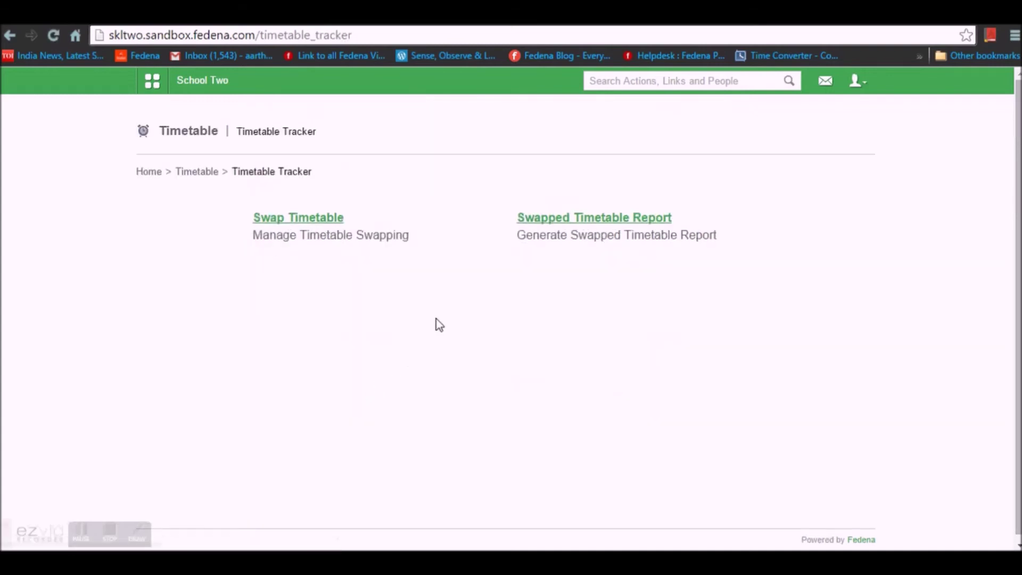
left_click(296, 227)
left_click(269, 226)
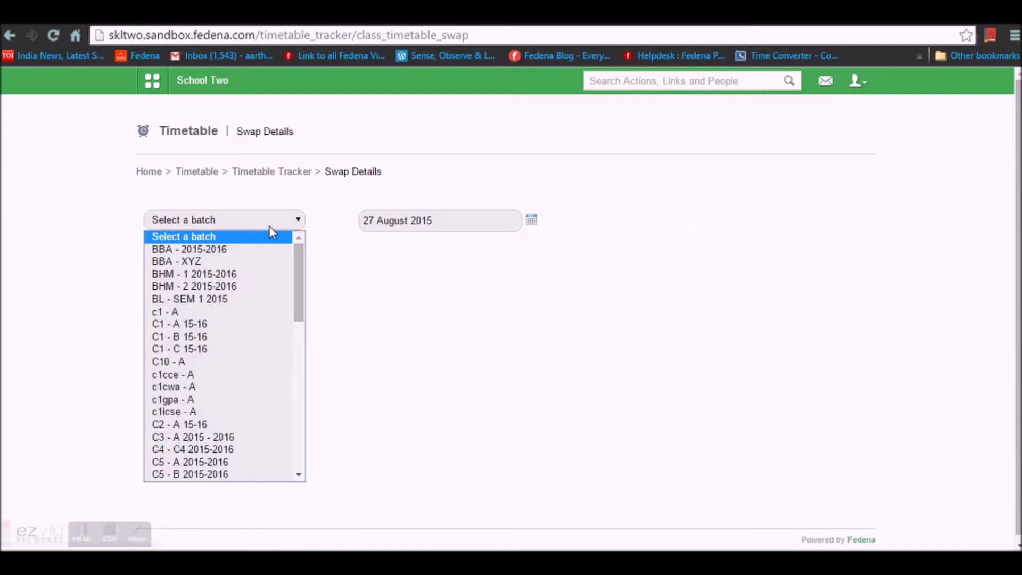
left_click(242, 424)
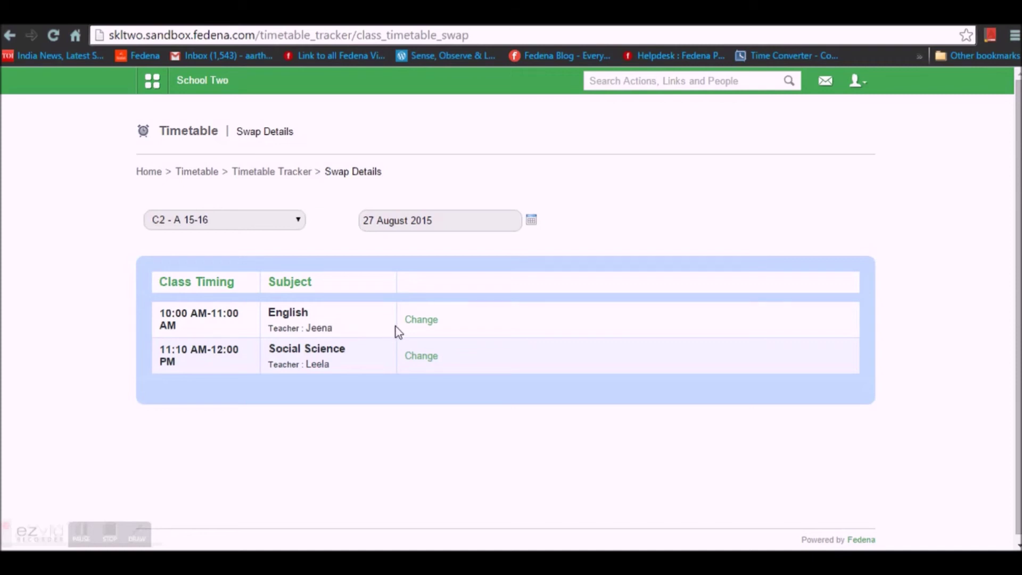
Step: Swap the 10:00 AM-11:00 AM English period to Maths with the third listed employee of the Mathematics department
left_click(423, 320)
left_click(442, 324)
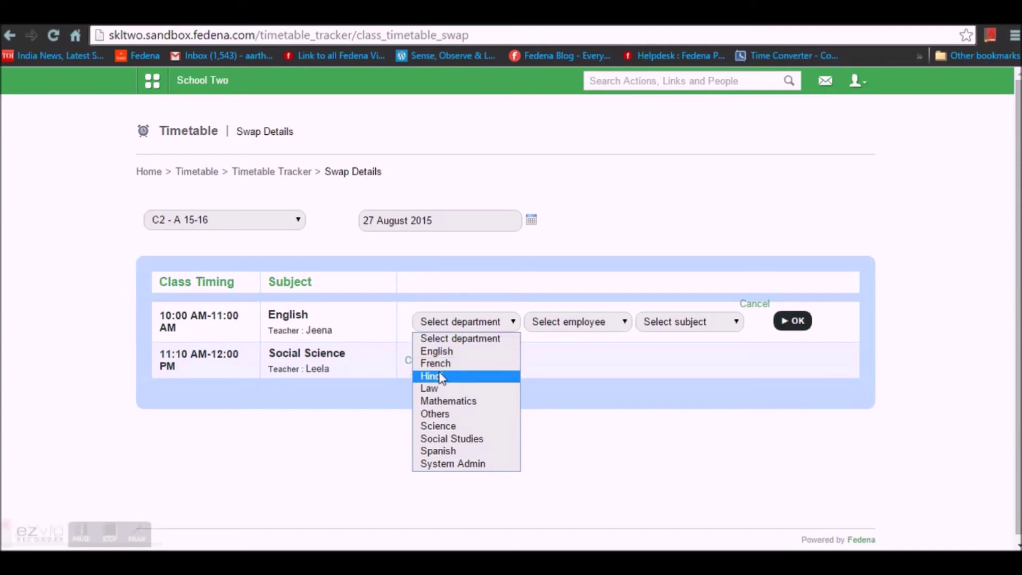
left_click(449, 401)
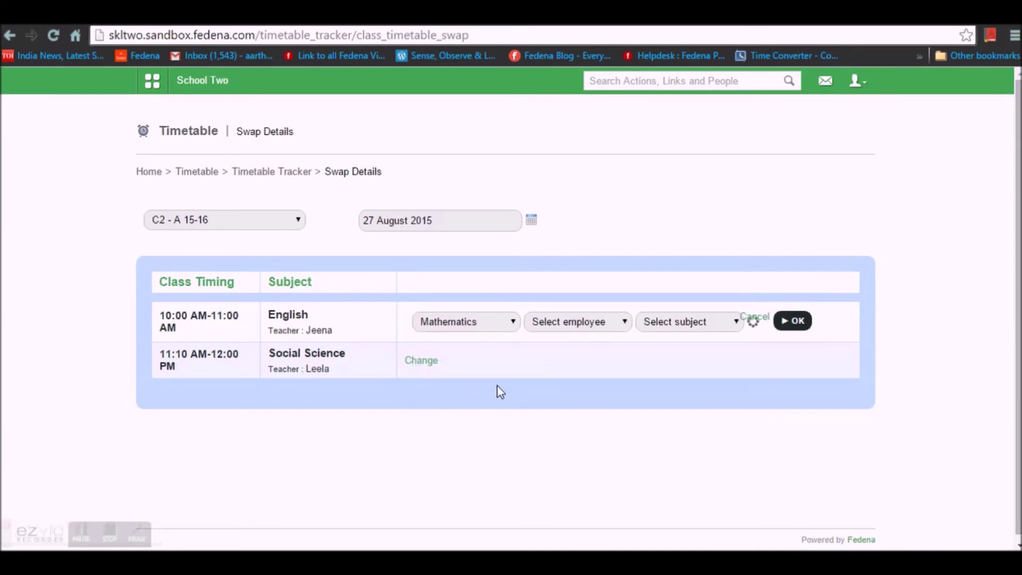
left_click(550, 326)
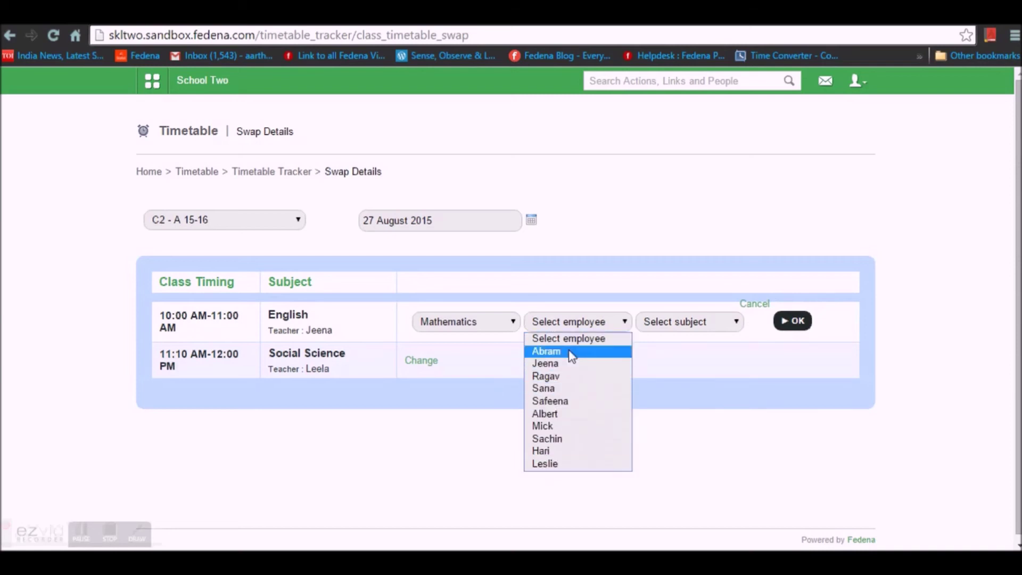
left_click(573, 381)
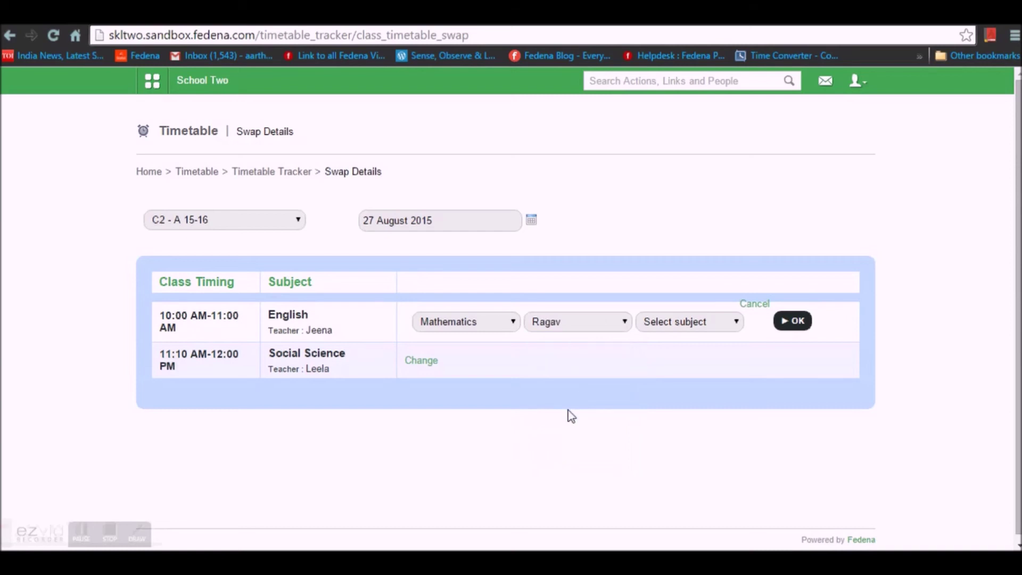
left_click(658, 323)
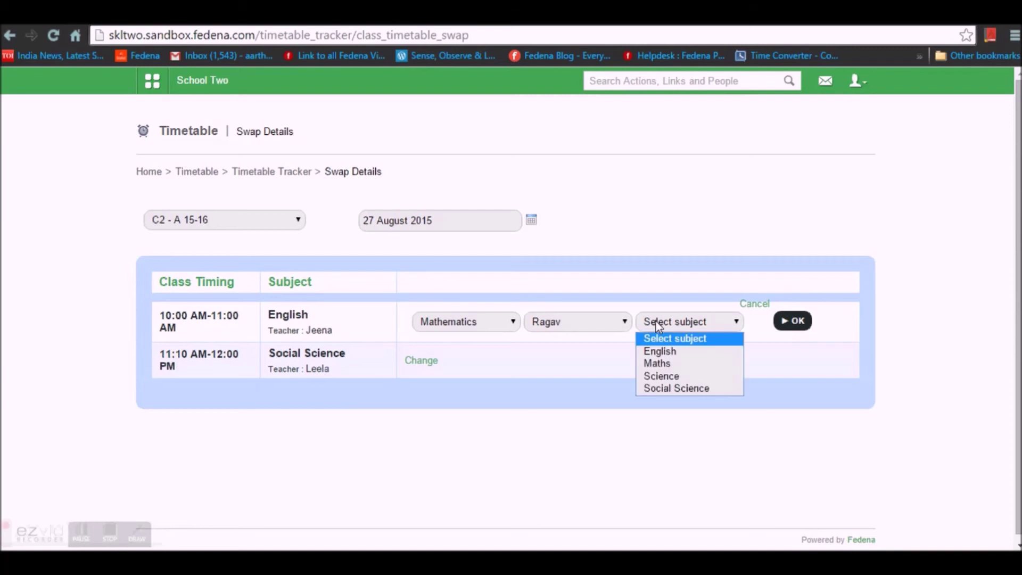
left_click(666, 365)
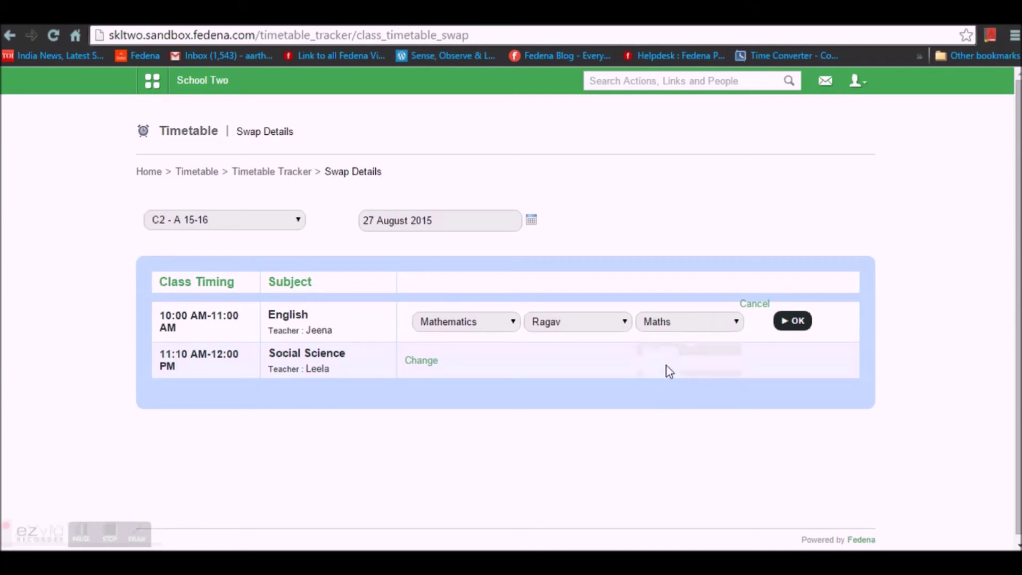
left_click(792, 325)
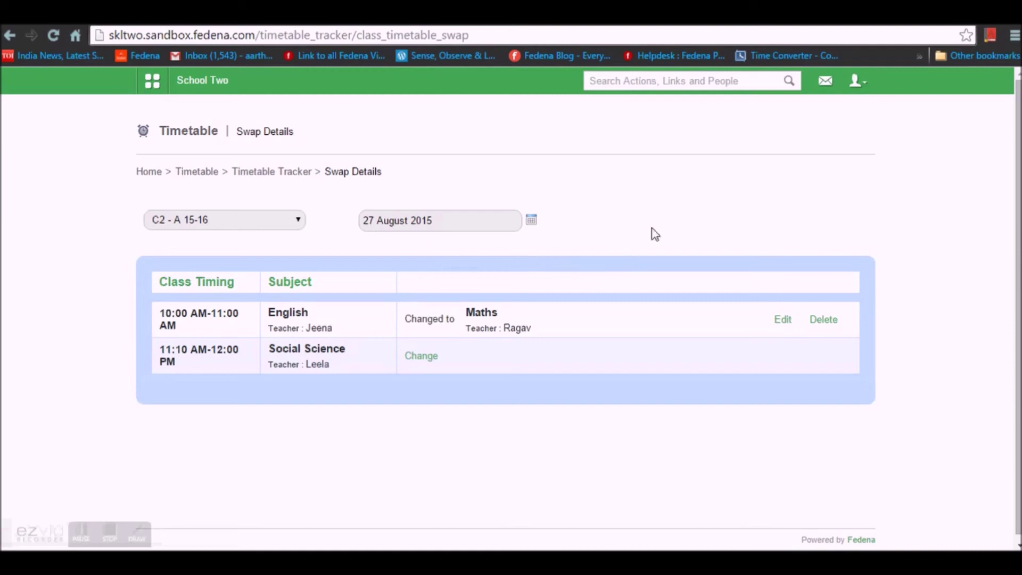
Step: Open the Swapped Timetable Report and view the replacement details of both listed employees
left_click(307, 173)
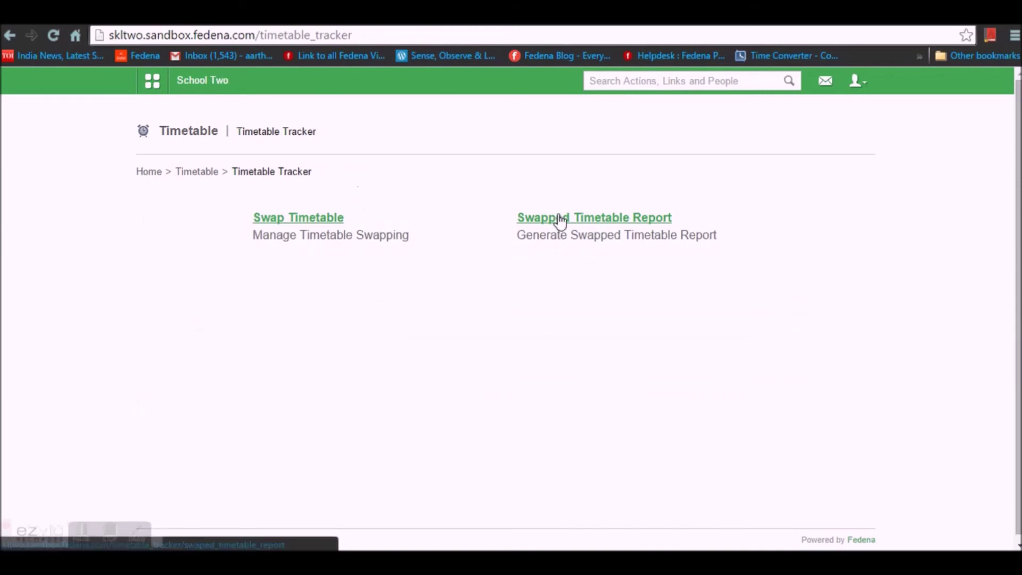
left_click(562, 222)
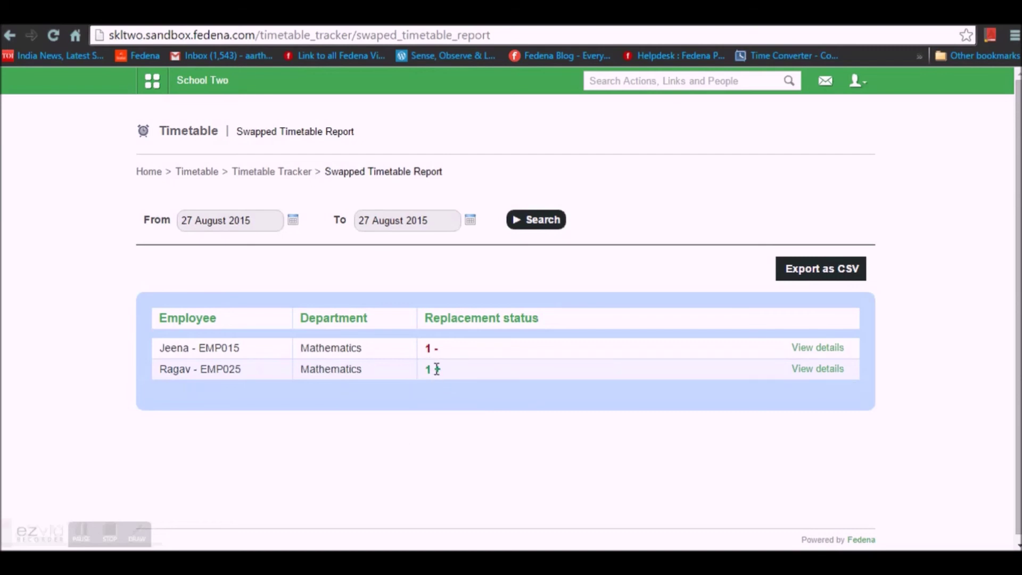
left_click(809, 354)
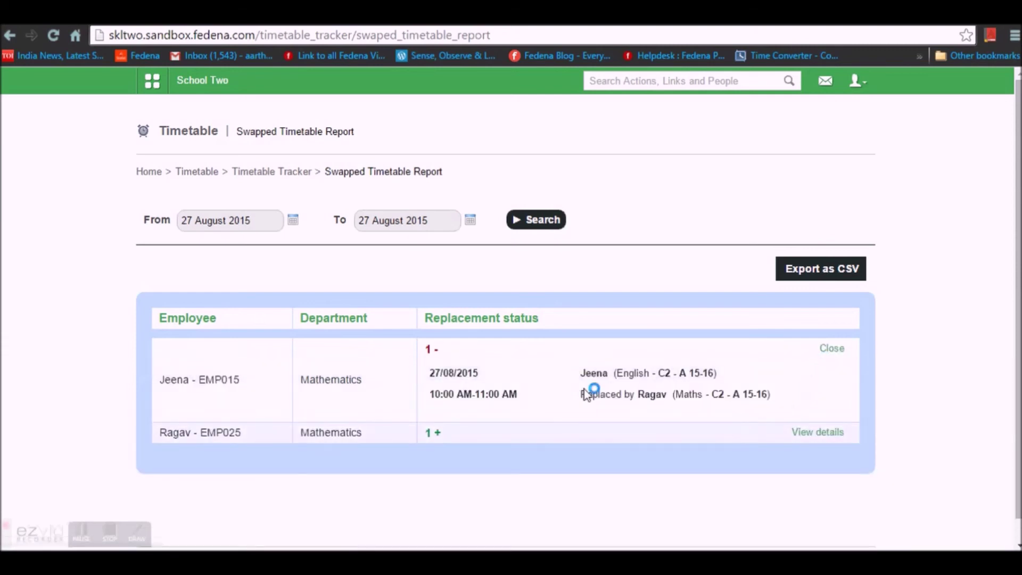
left_click(826, 432)
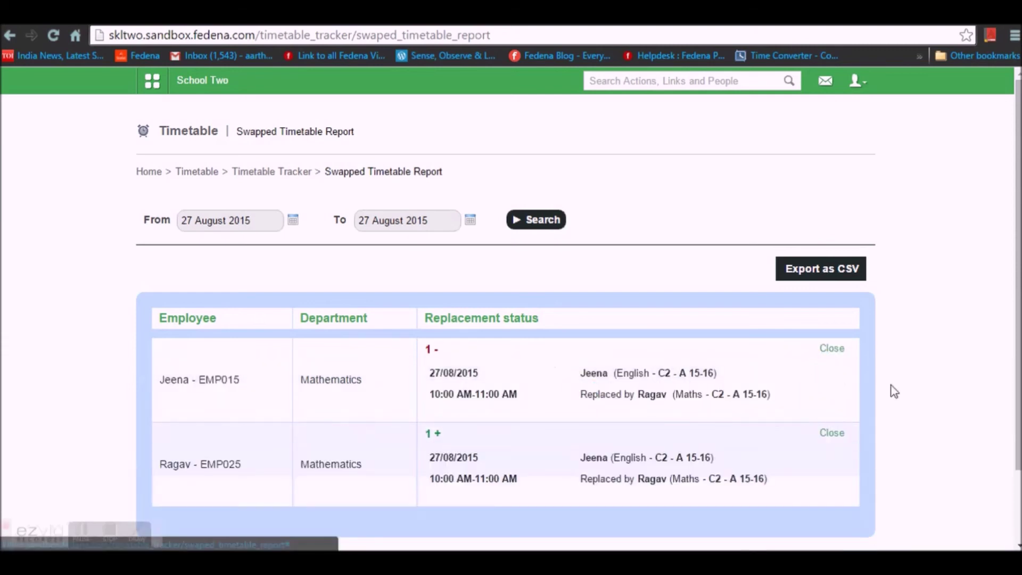
scroll(855, 269, "down", 3)
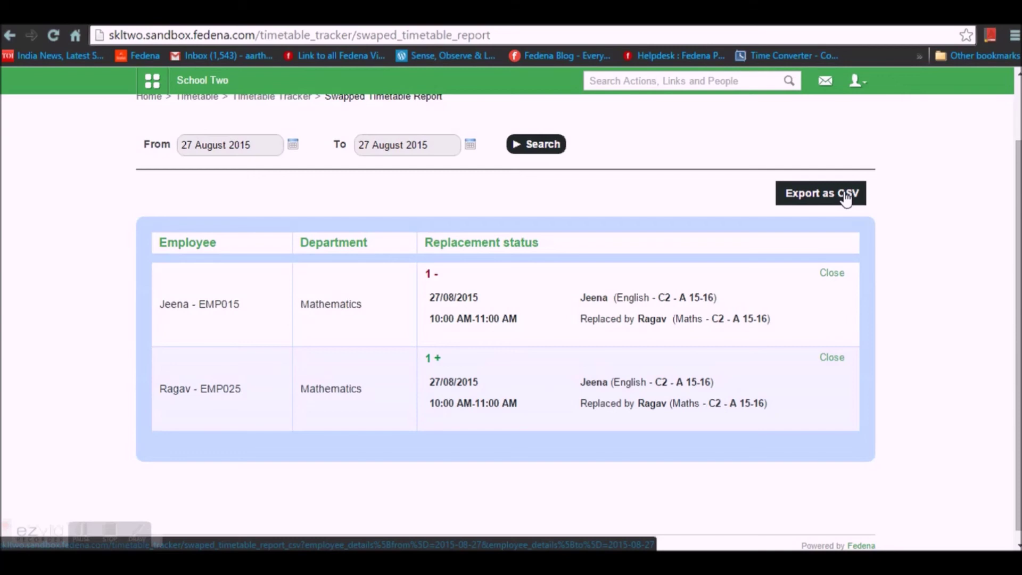
scroll(446, 221, "up", 3)
Step: View the Class Room Allocation options and return to the Timetable home page
left_click(212, 181)
scroll(557, 377, "down", 3)
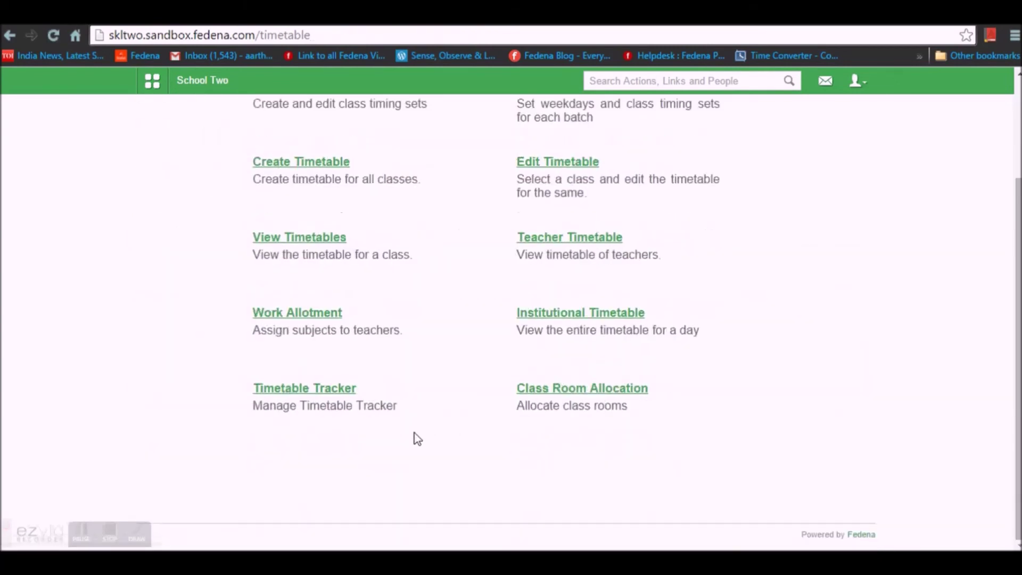
left_click(544, 396)
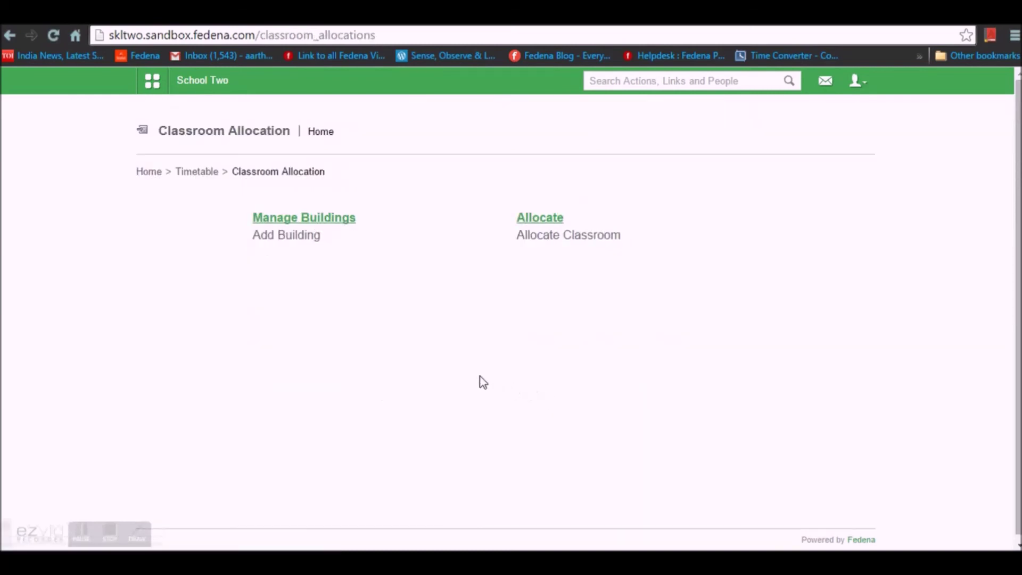
left_click(187, 171)
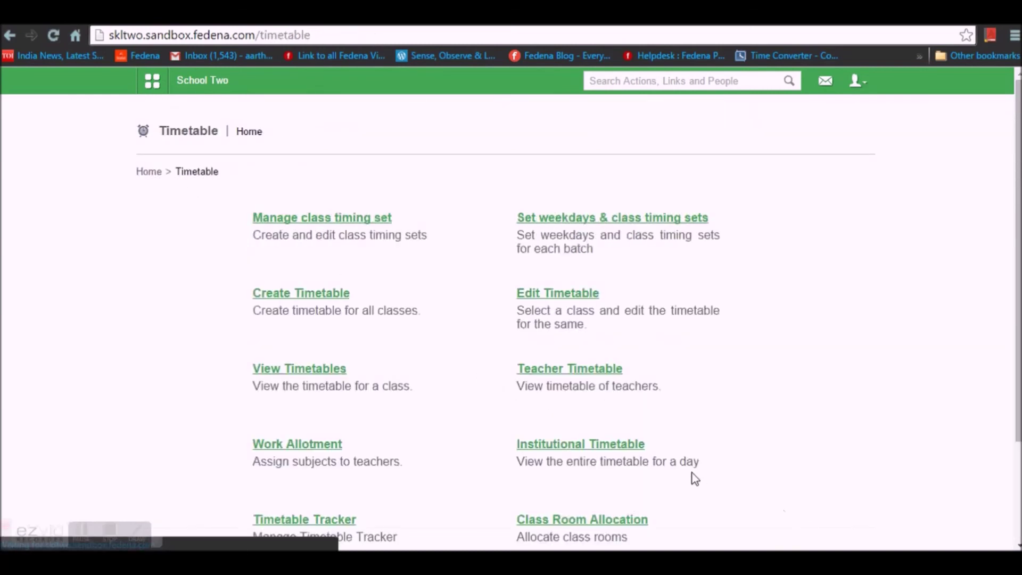
Step: Open Manage Buildings under Class Room Allocation, open the North Tower building for editing and save it
scroll(695, 478, "down", 3)
left_click(607, 391)
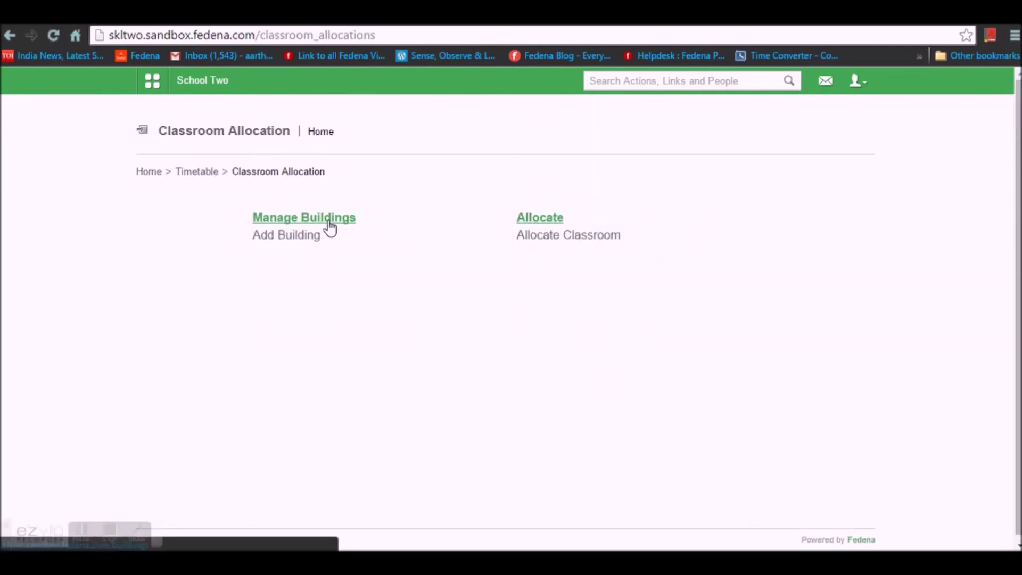
left_click(329, 220)
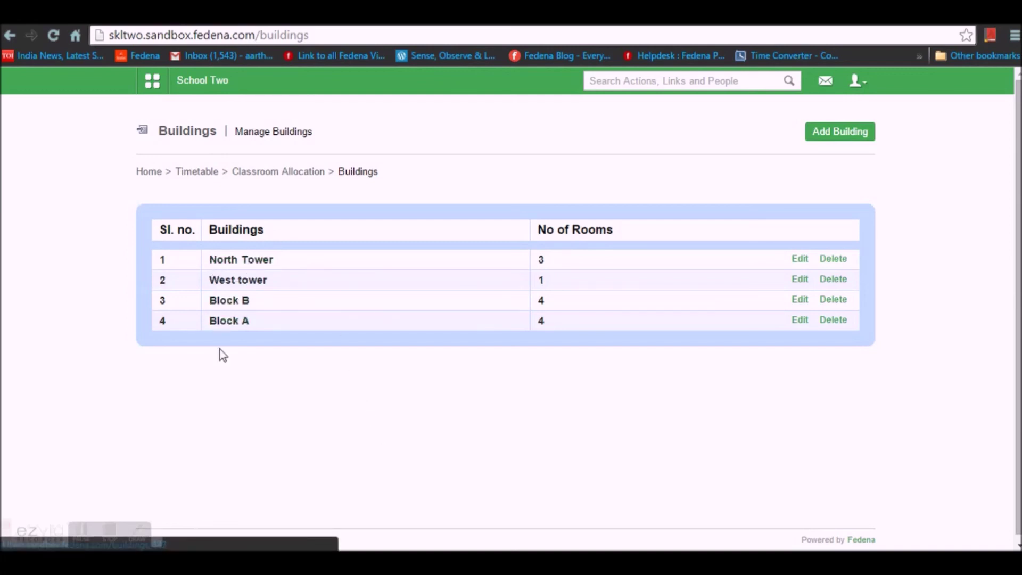
left_click(801, 258)
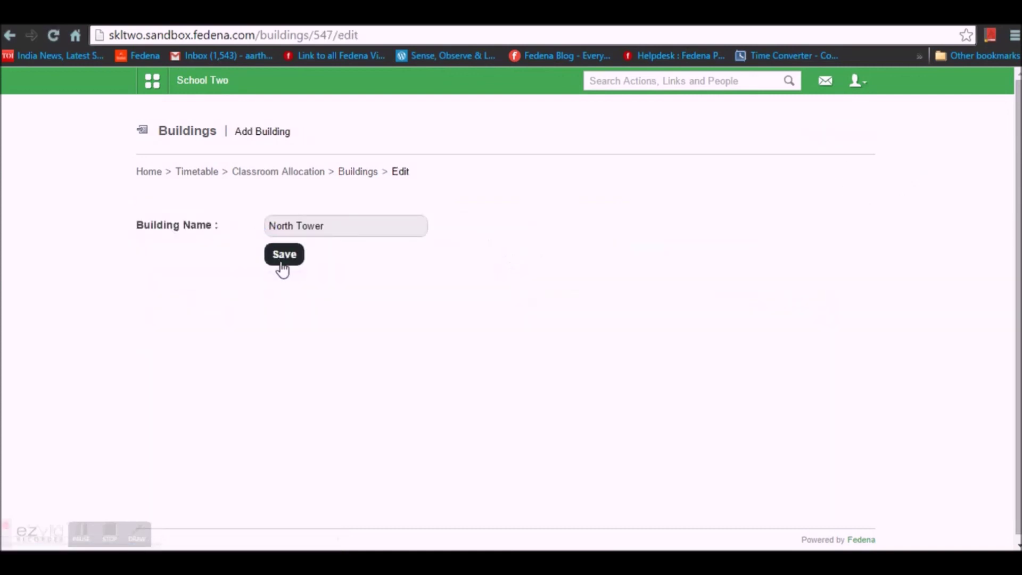
left_click(283, 257)
Step: View the rooms of North Tower and the edit form of room A1, and return to the building list
left_click(248, 291)
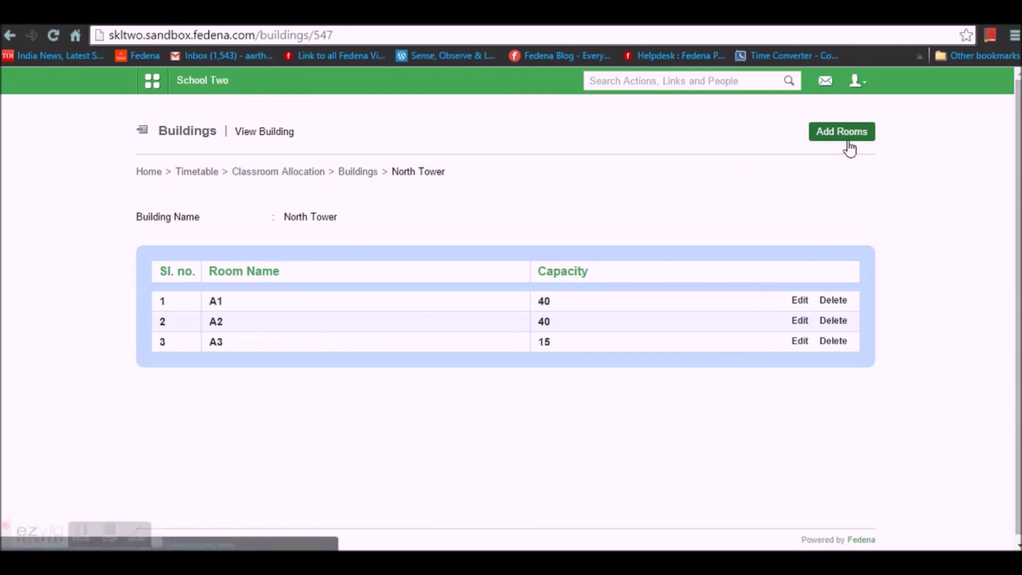
left_click(799, 300)
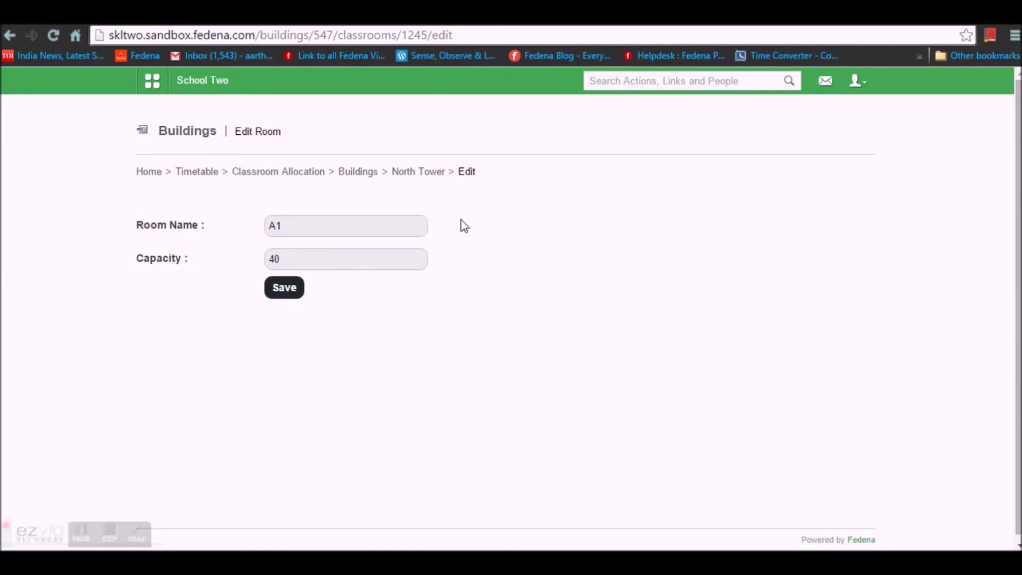
left_click(437, 179)
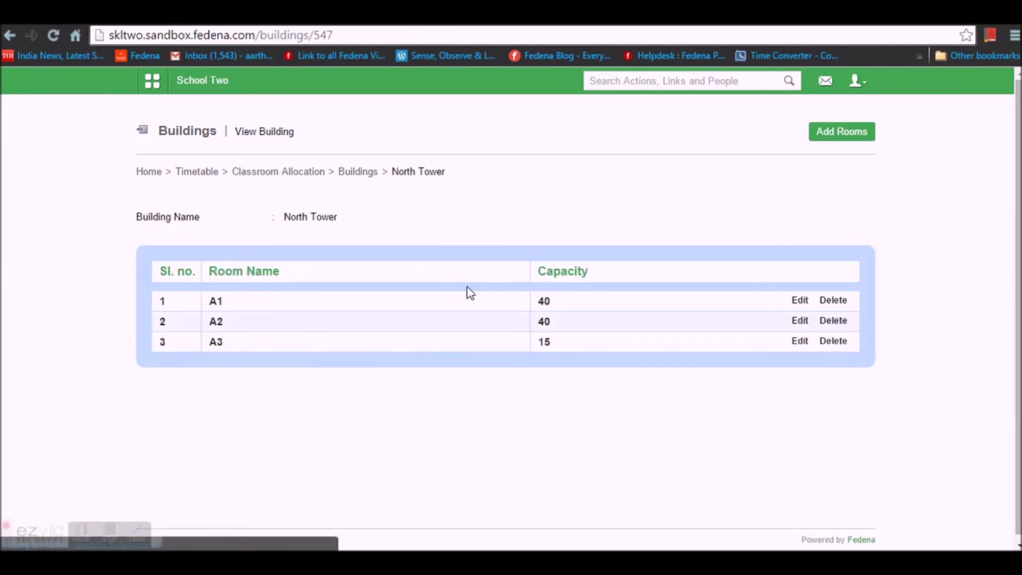
left_click(356, 174)
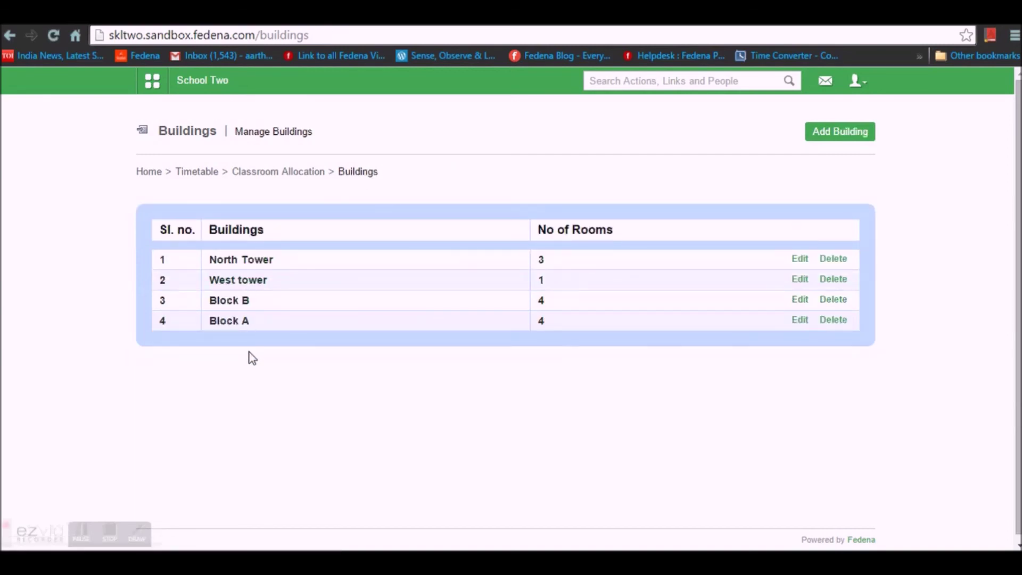
Step: Load the weekly classroom allocation for the timetable starting 21 August 2015
left_click(252, 174)
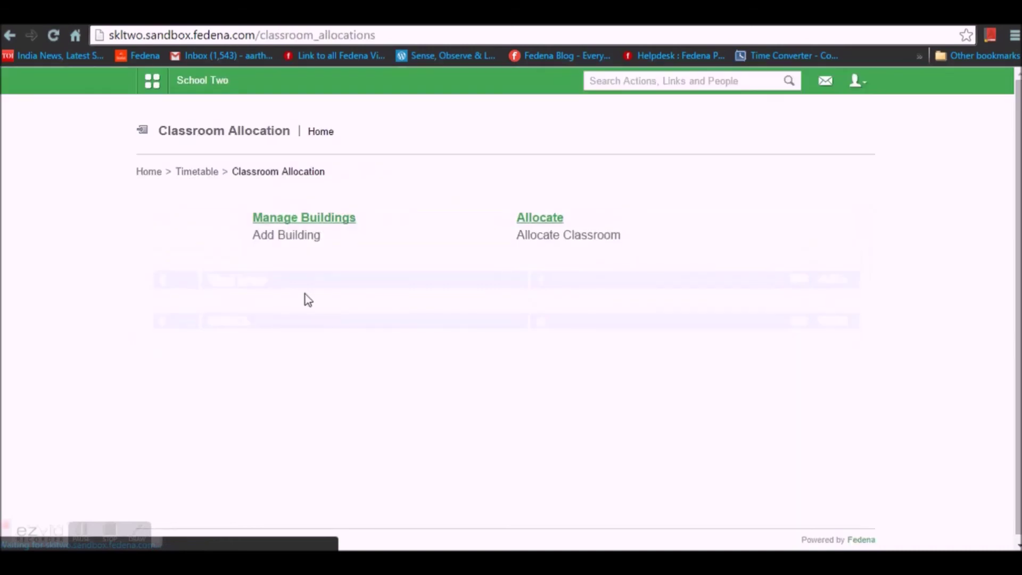
left_click(553, 219)
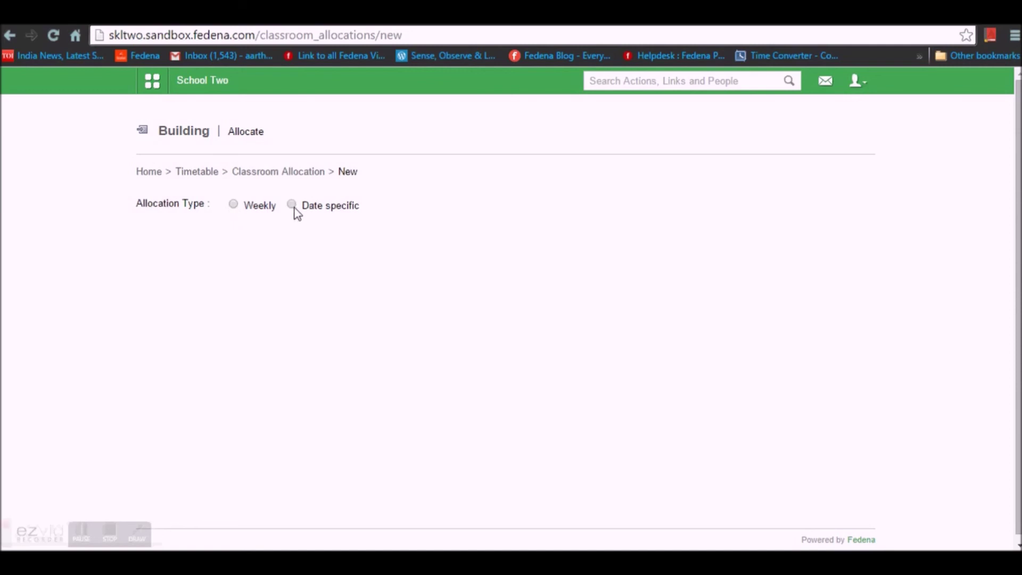
left_click(234, 204)
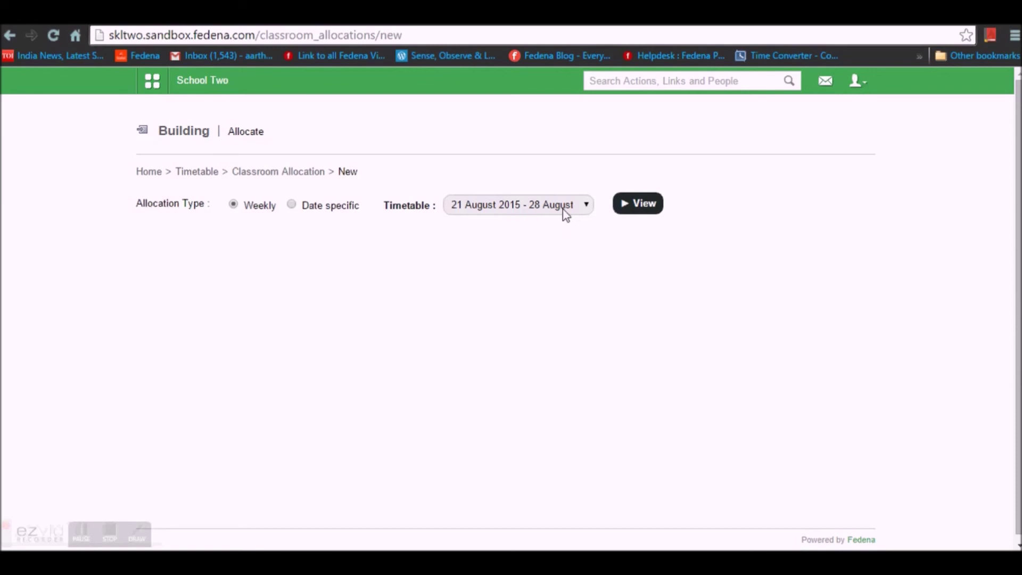
left_click(648, 206)
Step: Examine Monday's periods and the room allotted to the English period of C2 - A 15-16
scroll(551, 343, "down", 1)
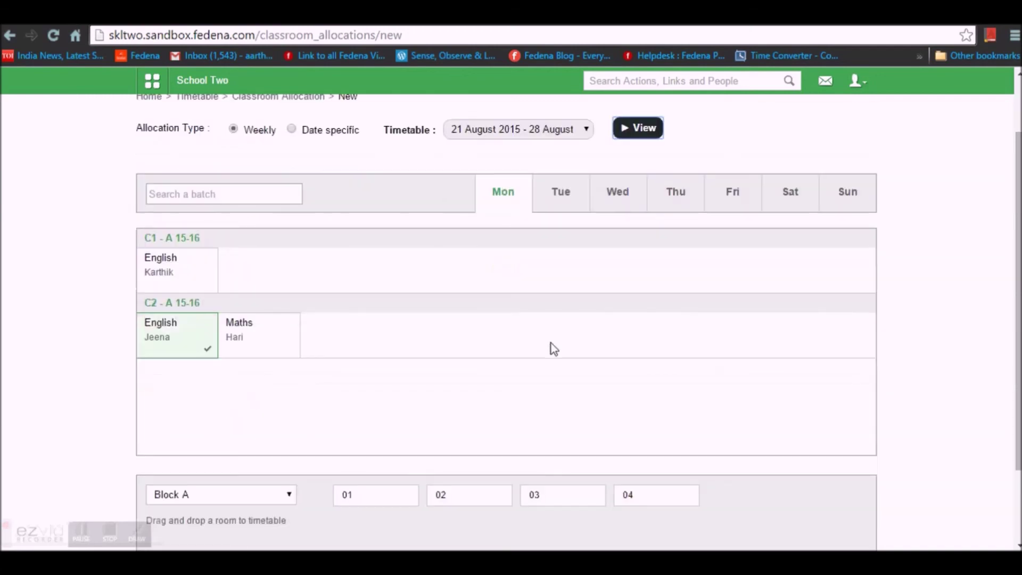
scroll(422, 328, "down", 2)
scroll(477, 329, "up", 3)
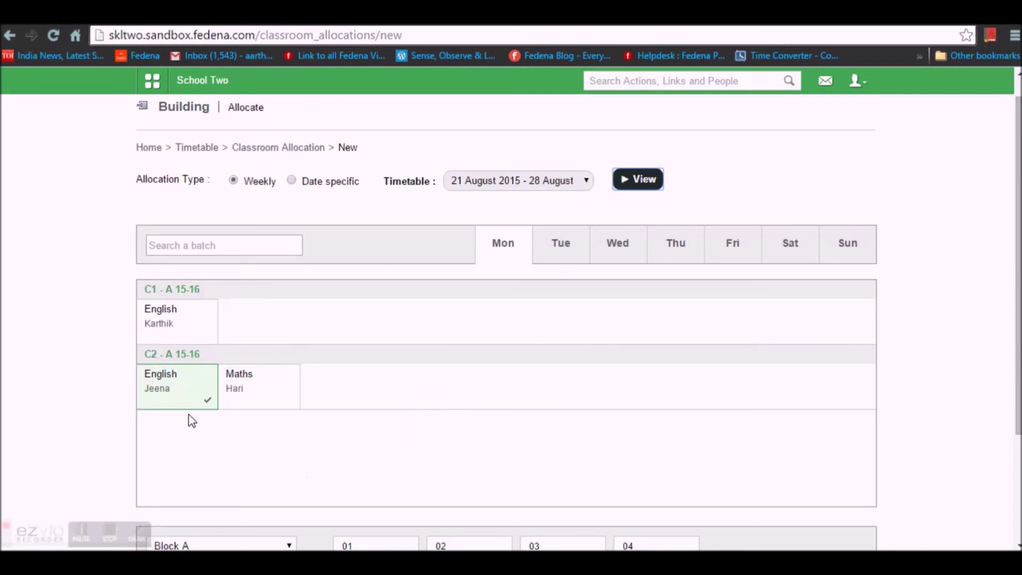
mouse_move(179, 405)
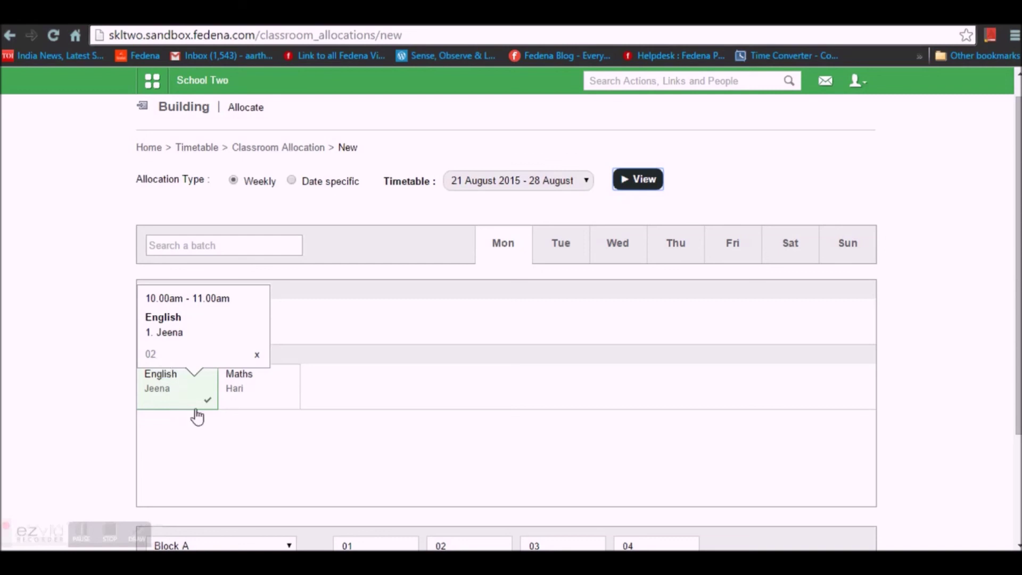
Step: Allocate North Tower's room A3 to the Monday Maths period of C2 - A 15-16, accepting its insufficient capacity, and leave the allocation page
scroll(314, 403, "down", 3)
mouse_move(258, 251)
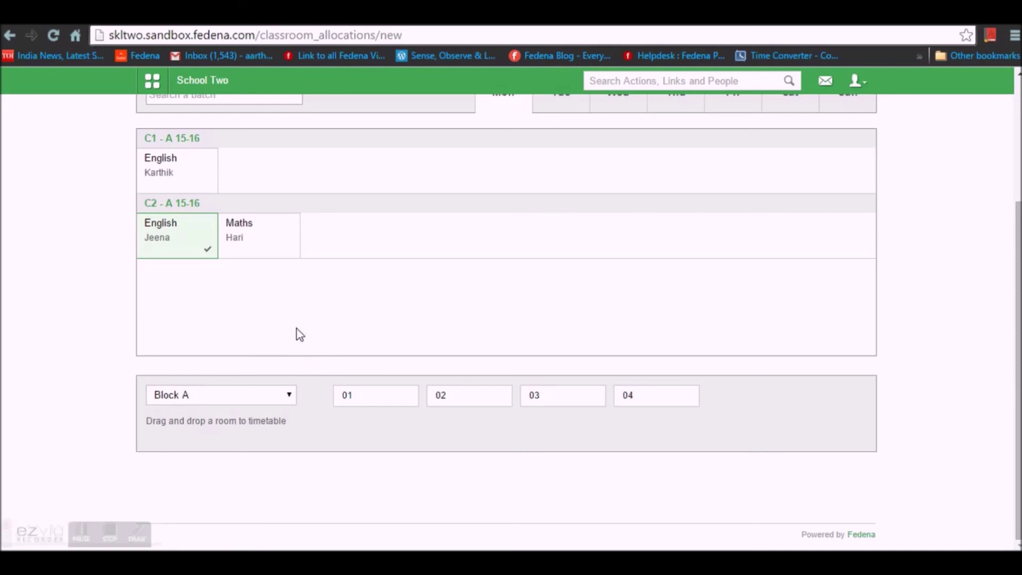
left_click(285, 395)
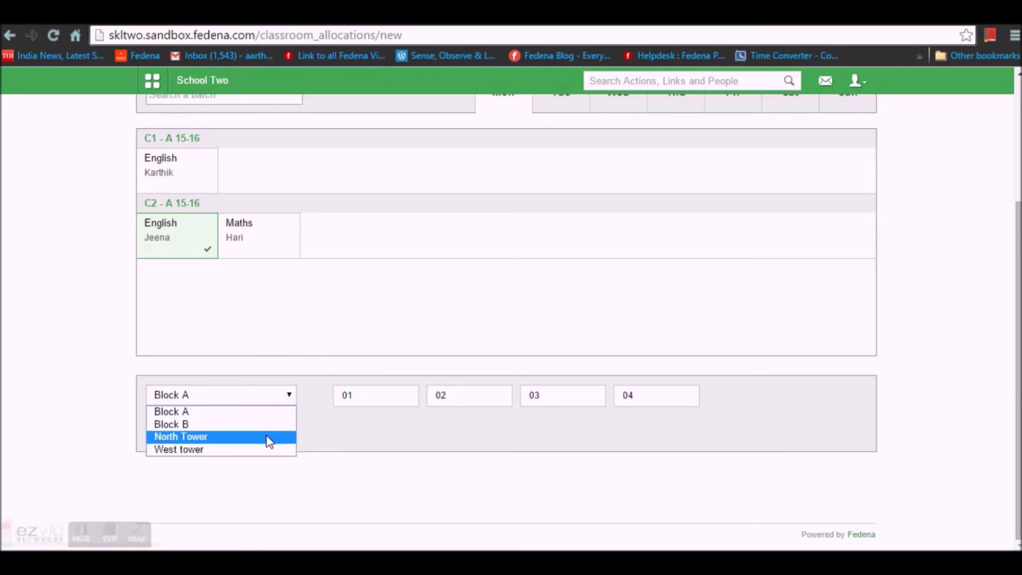
left_click(267, 435)
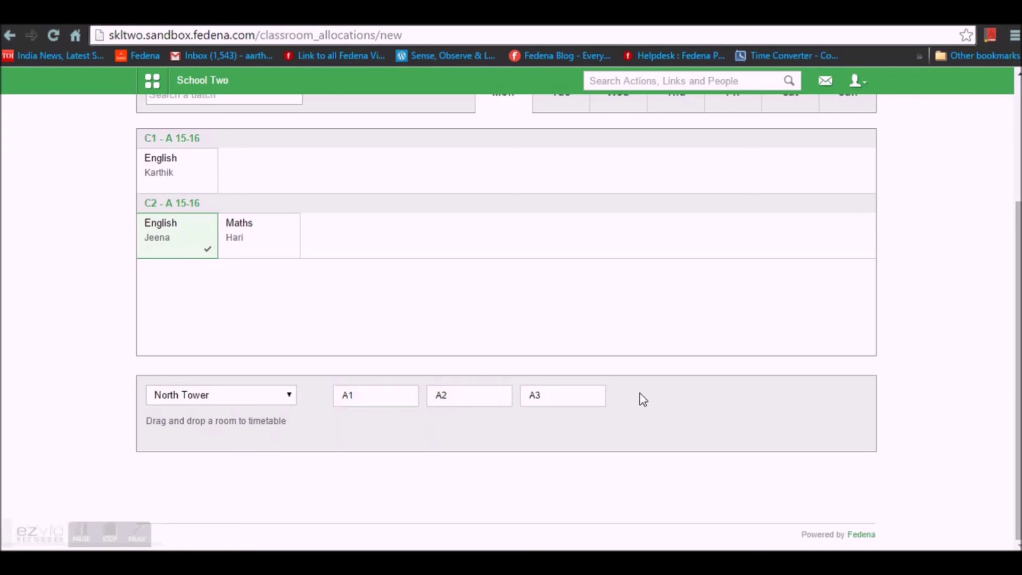
left_click_drag(566, 399, 286, 251)
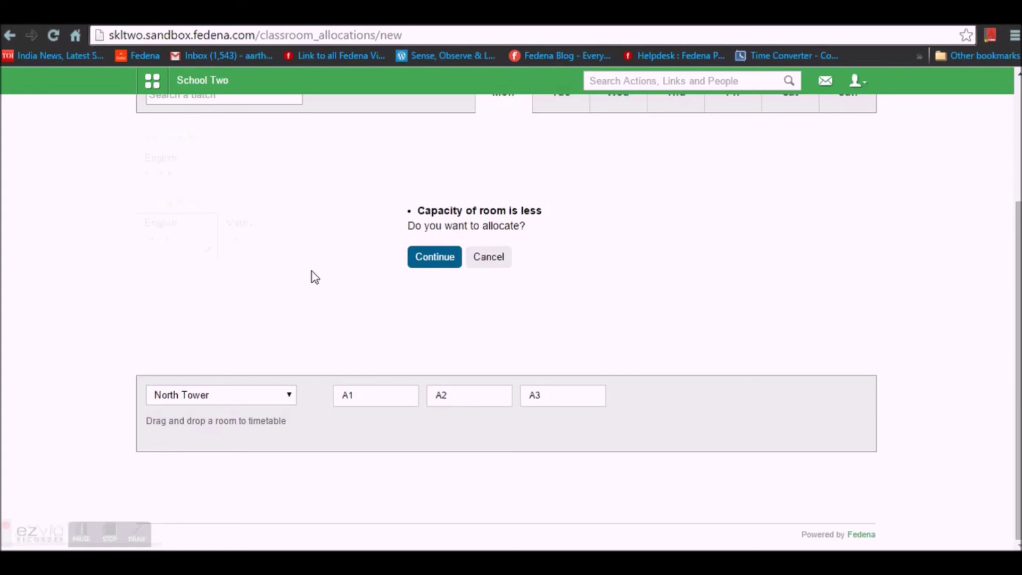
left_click(420, 265)
scroll(419, 263, "up", 3)
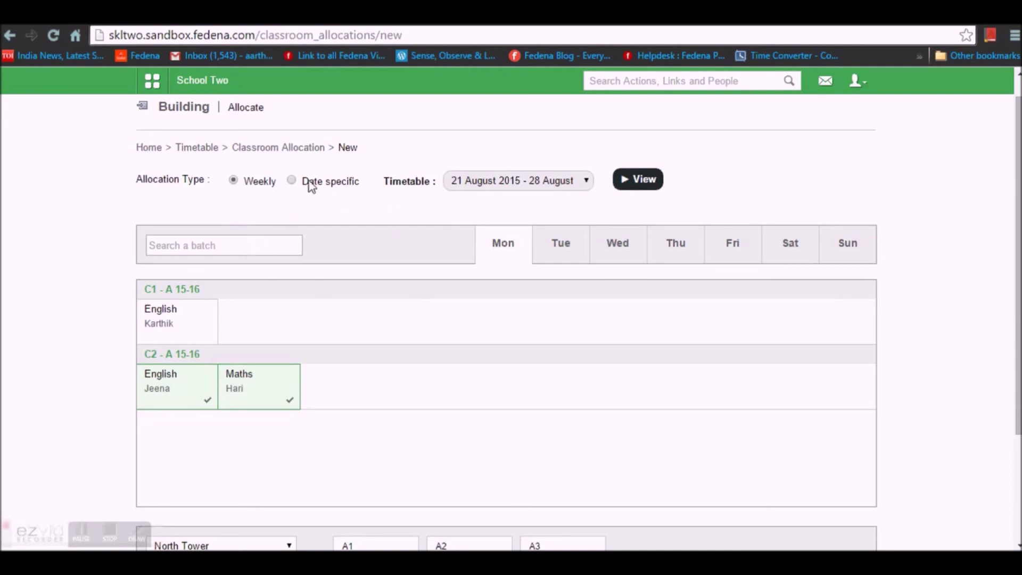
left_click(261, 181)
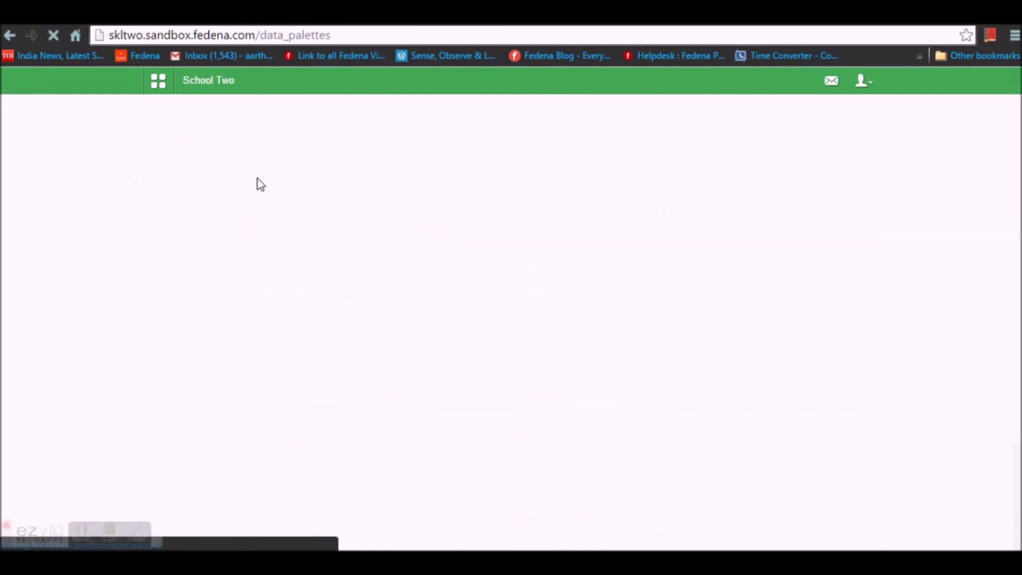